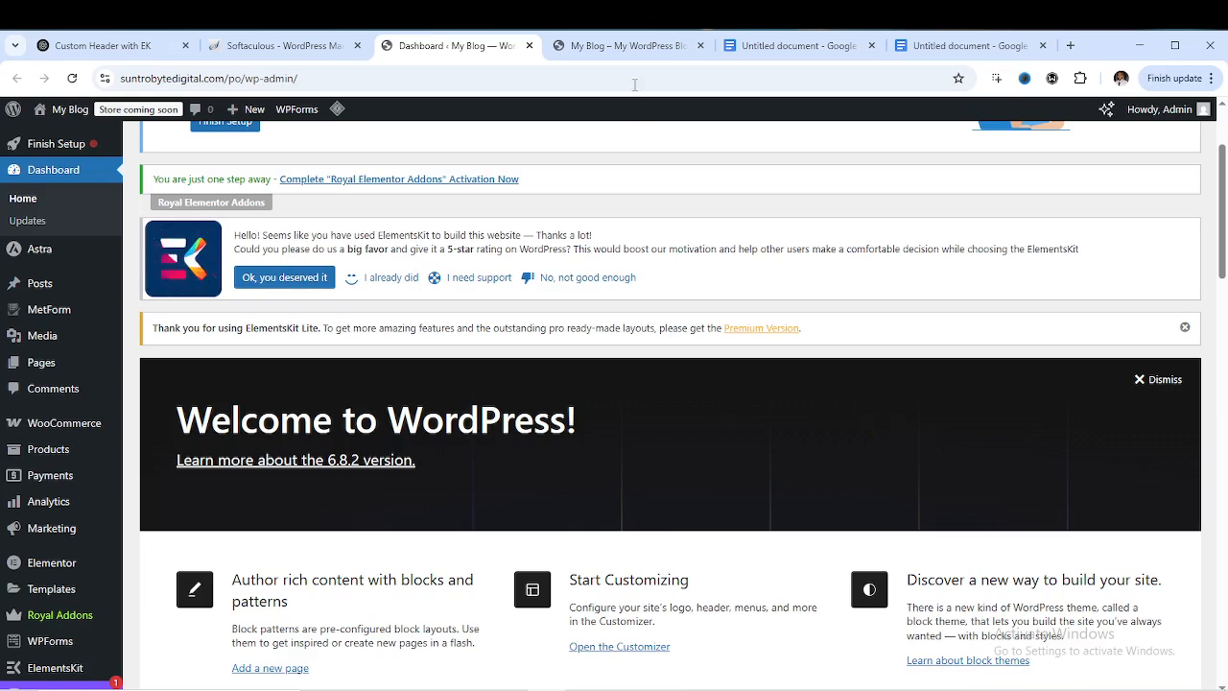
Check the header navigation on the live site, then open the navigation menu editor from the site's dashboard
{"action": "left_click", "coordinate": [635, 48]}
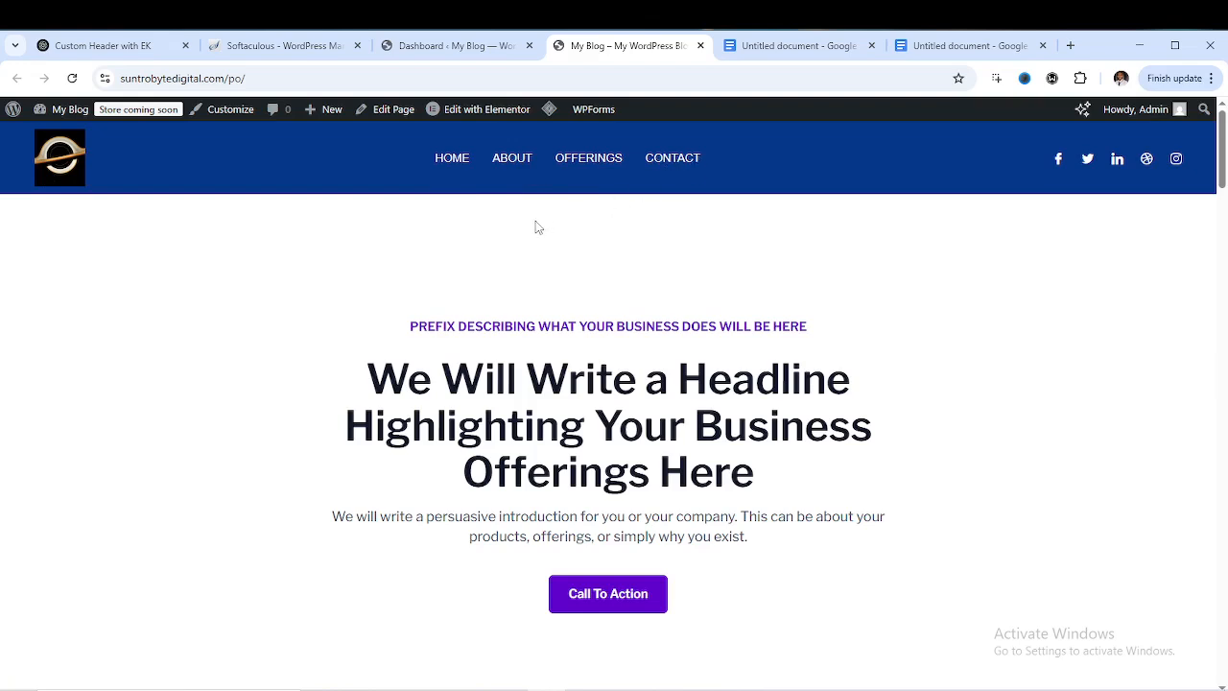
{"action": "left_click", "coordinate": [422, 45]}
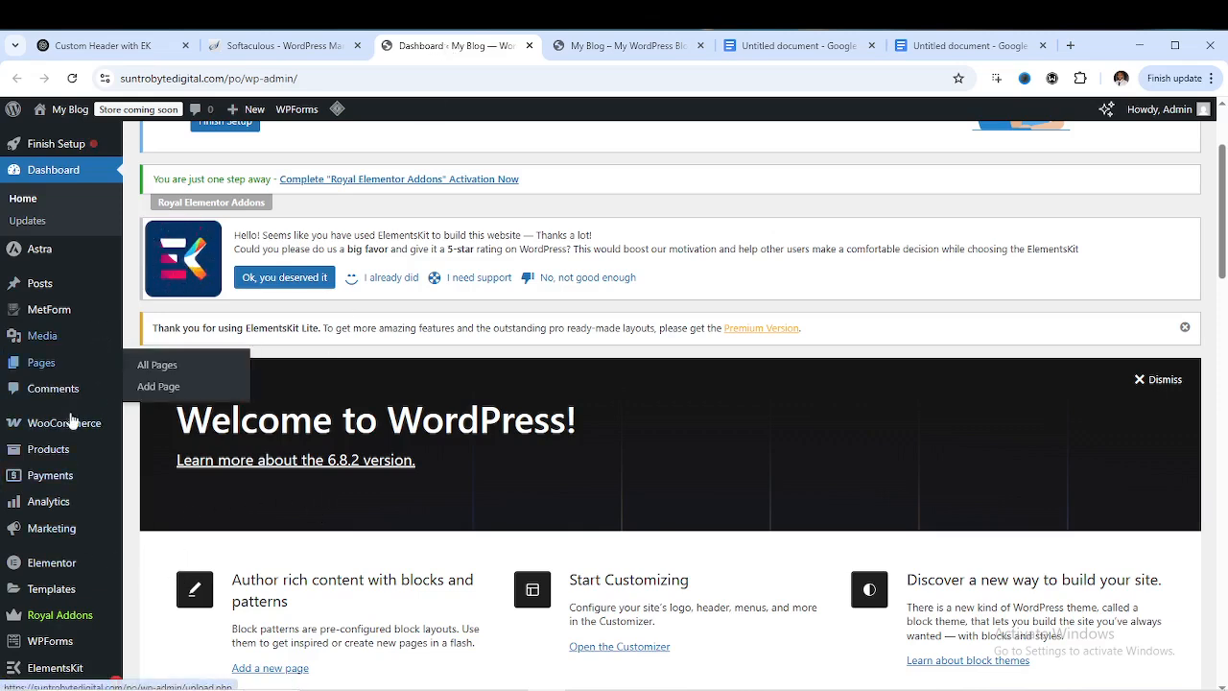
{"action": "scroll", "coordinate": [46, 573], "scroll_direction": "down", "scroll_amount": 1}
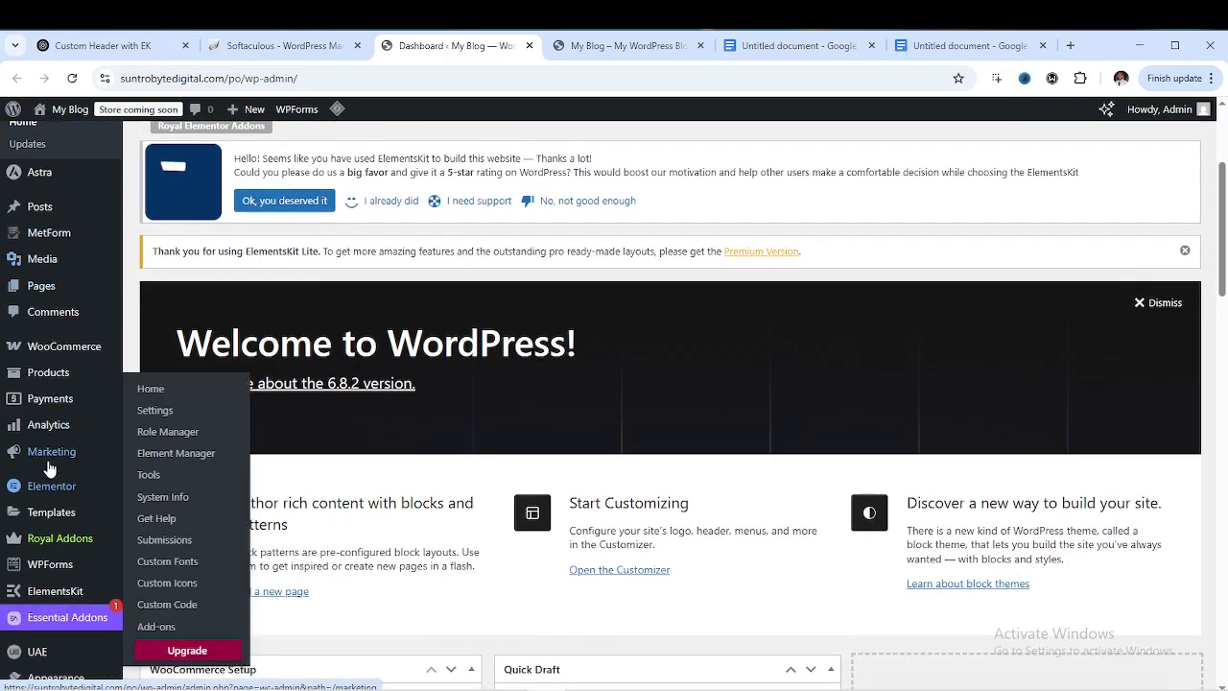
{"action": "scroll", "coordinate": [46, 460], "scroll_direction": "down", "scroll_amount": 2}
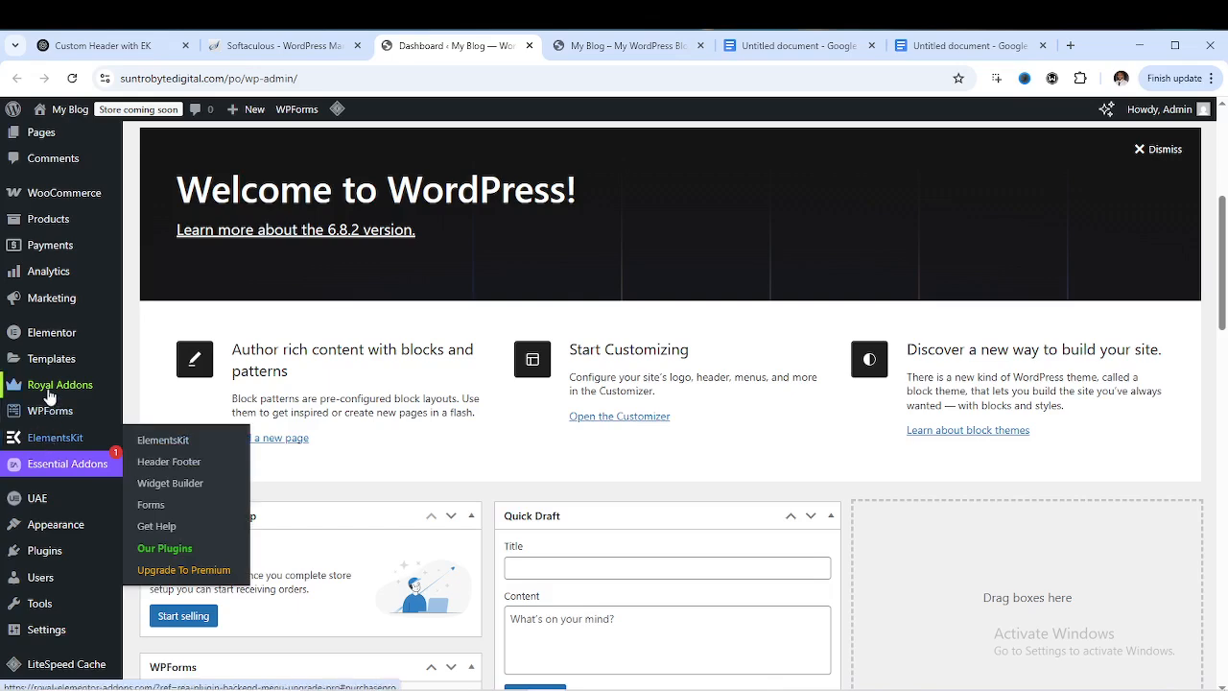
{"action": "scroll", "coordinate": [53, 389], "scroll_direction": "down", "scroll_amount": 2}
{"action": "mouse_move", "coordinate": [76, 516]}
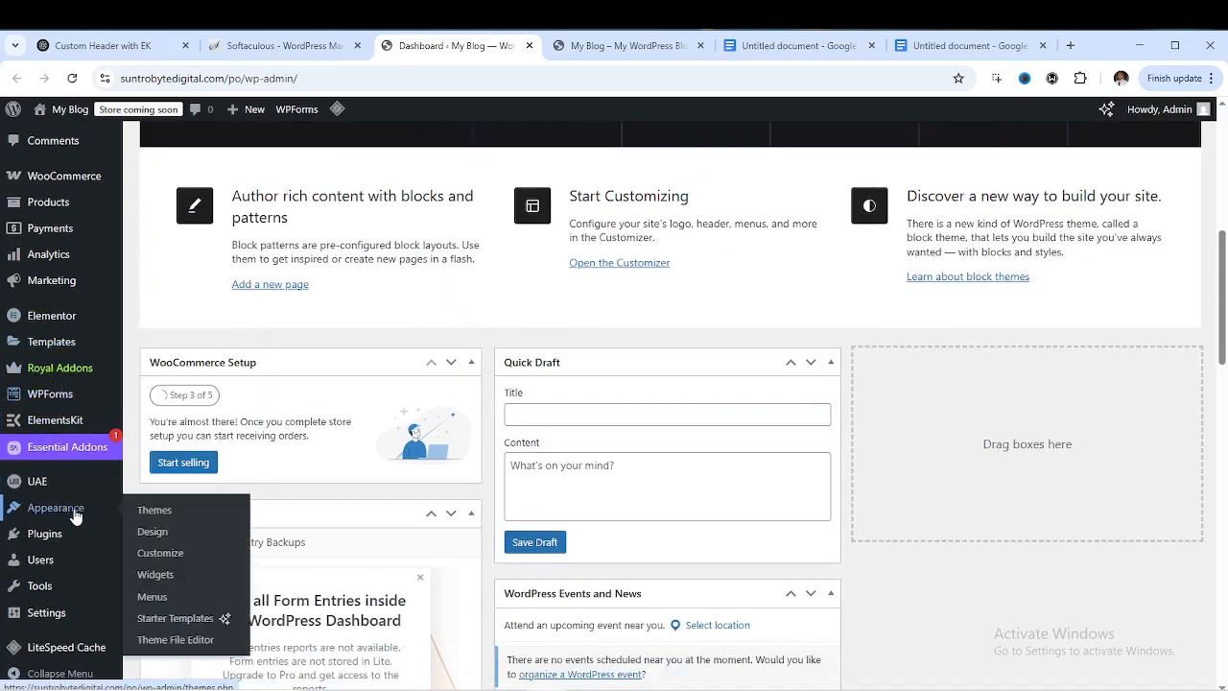
{"action": "left_click", "coordinate": [161, 599]}
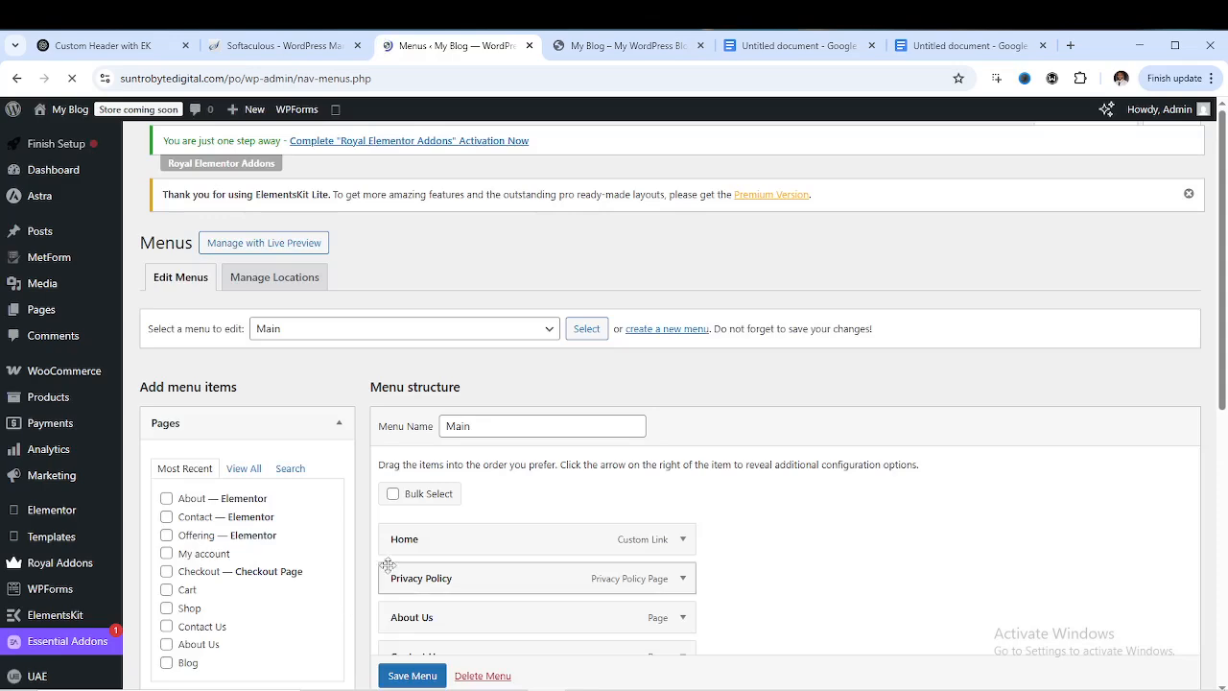
Load the menu "Main Menu (Primary Menu, Off-Canvas Menu, Footer Menu)" for editing
{"action": "scroll", "coordinate": [479, 518], "scroll_direction": "down", "scroll_amount": 2}
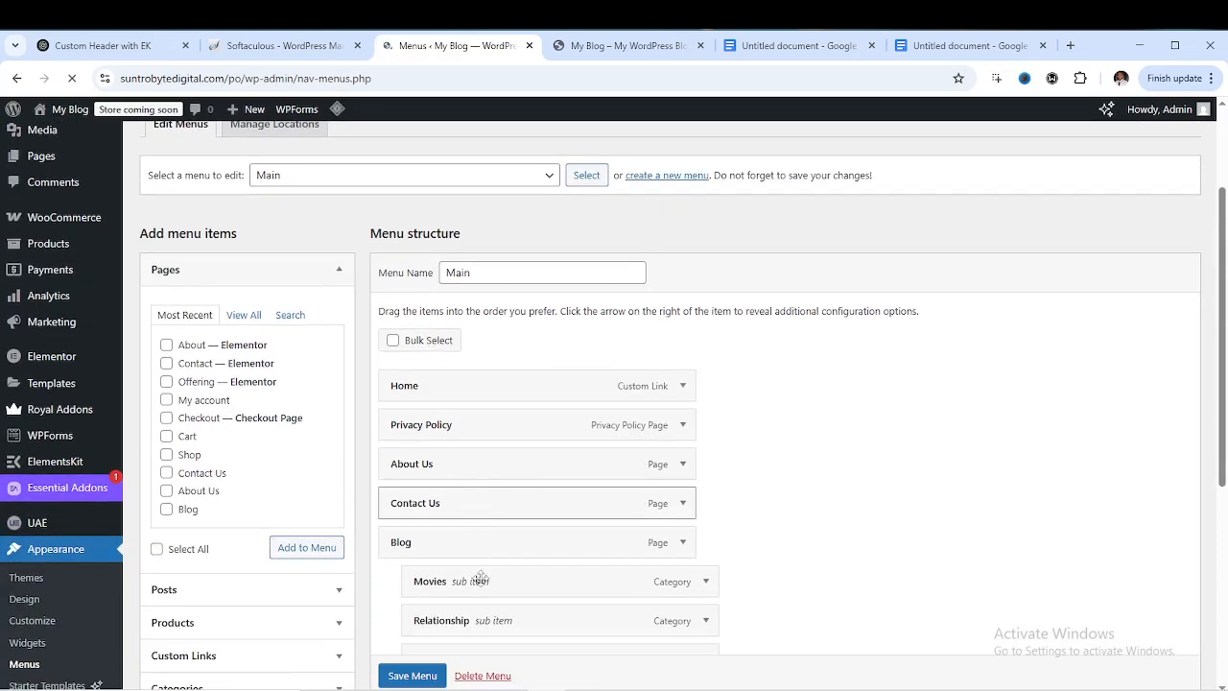
{"action": "scroll", "coordinate": [458, 441], "scroll_direction": "down", "scroll_amount": 2}
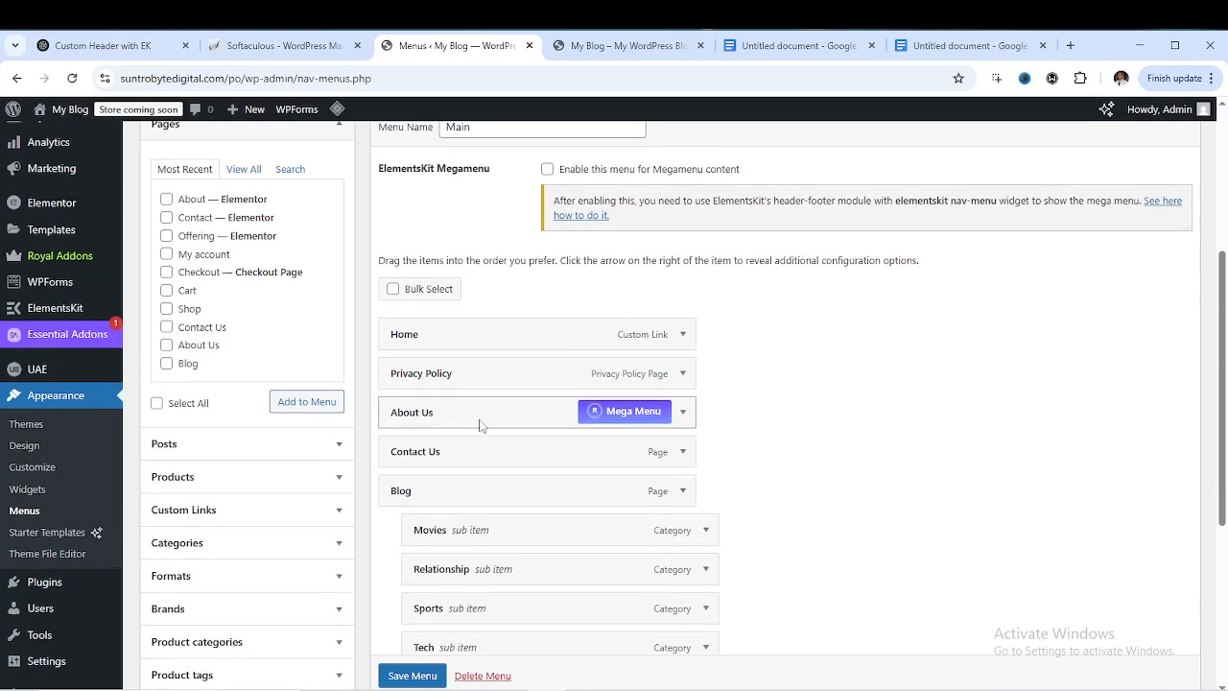
{"action": "scroll", "coordinate": [479, 419], "scroll_direction": "down", "scroll_amount": 2}
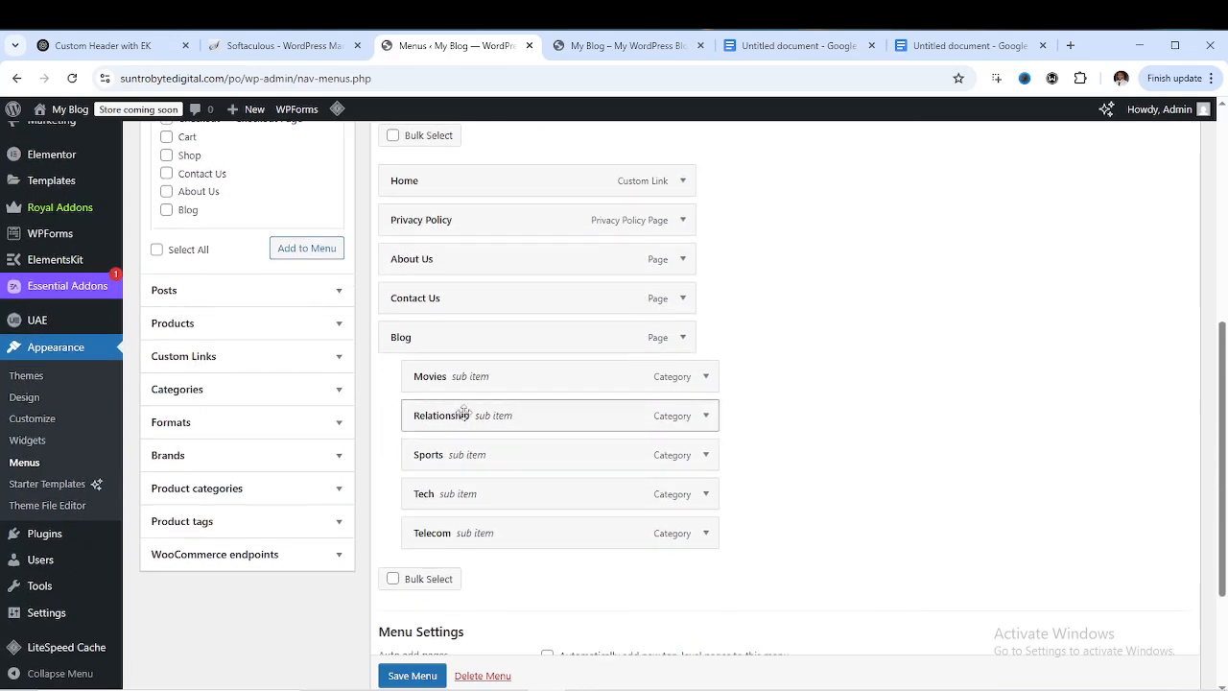
{"action": "scroll", "coordinate": [478, 436], "scroll_direction": "up", "scroll_amount": 3}
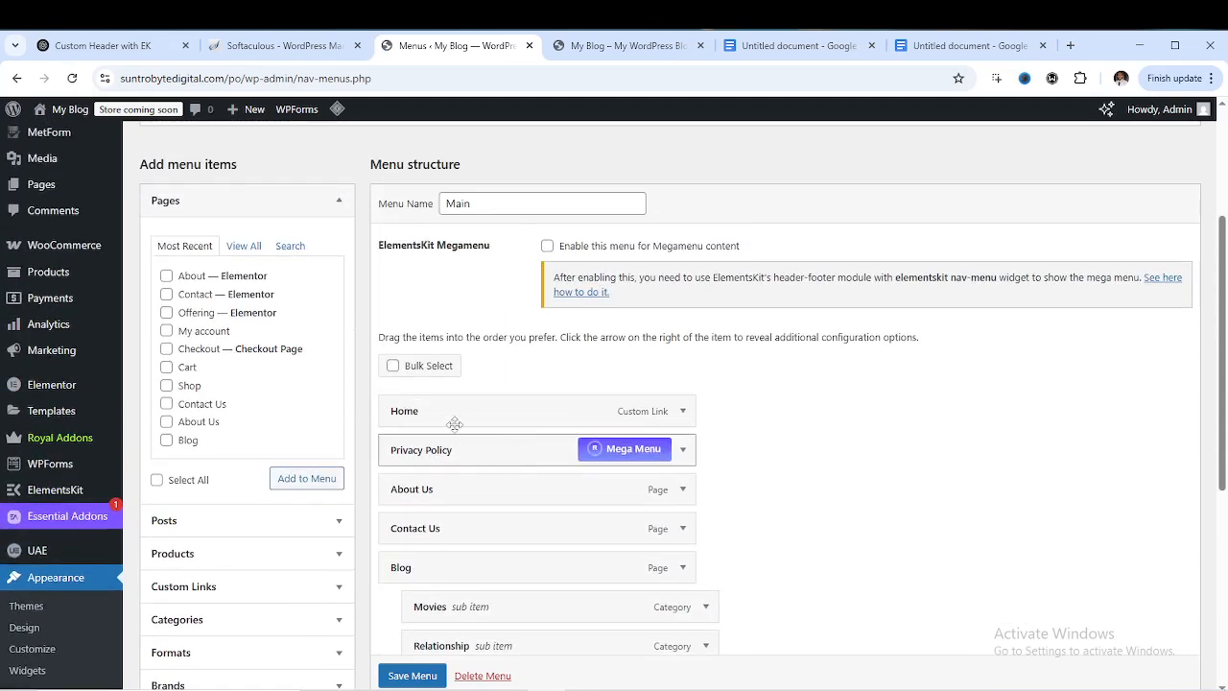
{"action": "scroll", "coordinate": [447, 398], "scroll_direction": "up", "scroll_amount": 2}
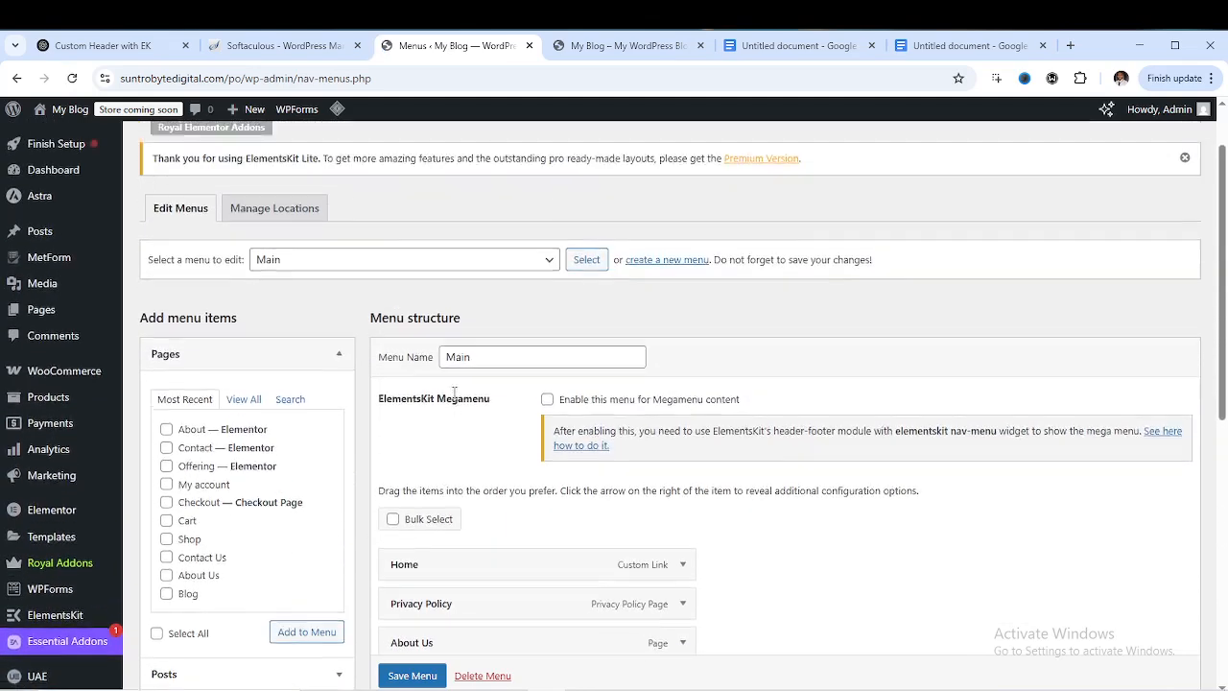
{"action": "left_click", "coordinate": [477, 266]}
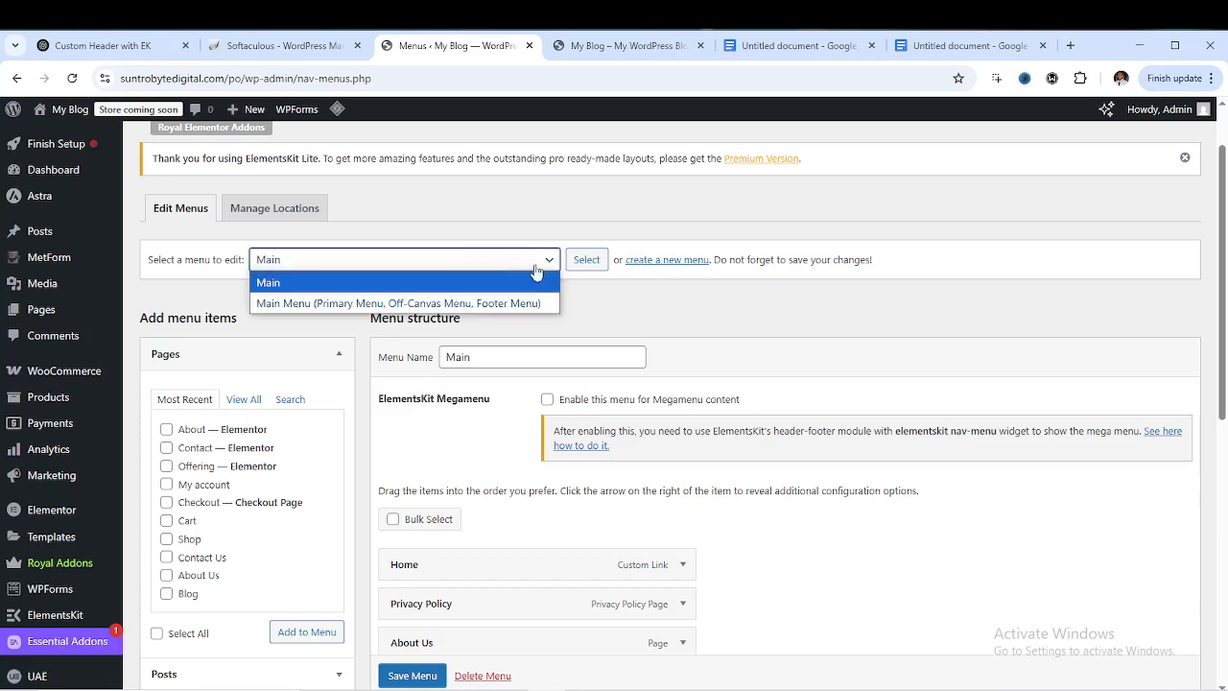
{"action": "left_click", "coordinate": [462, 303]}
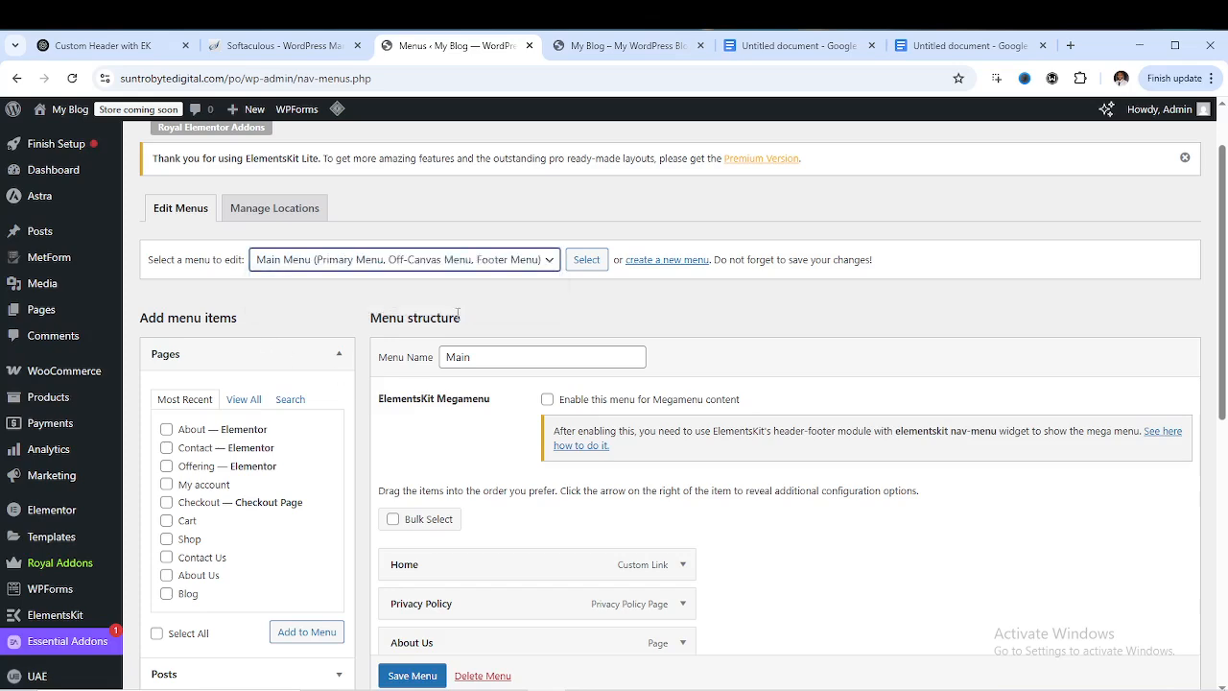
{"action": "scroll", "coordinate": [484, 384], "scroll_direction": "down", "scroll_amount": 3}
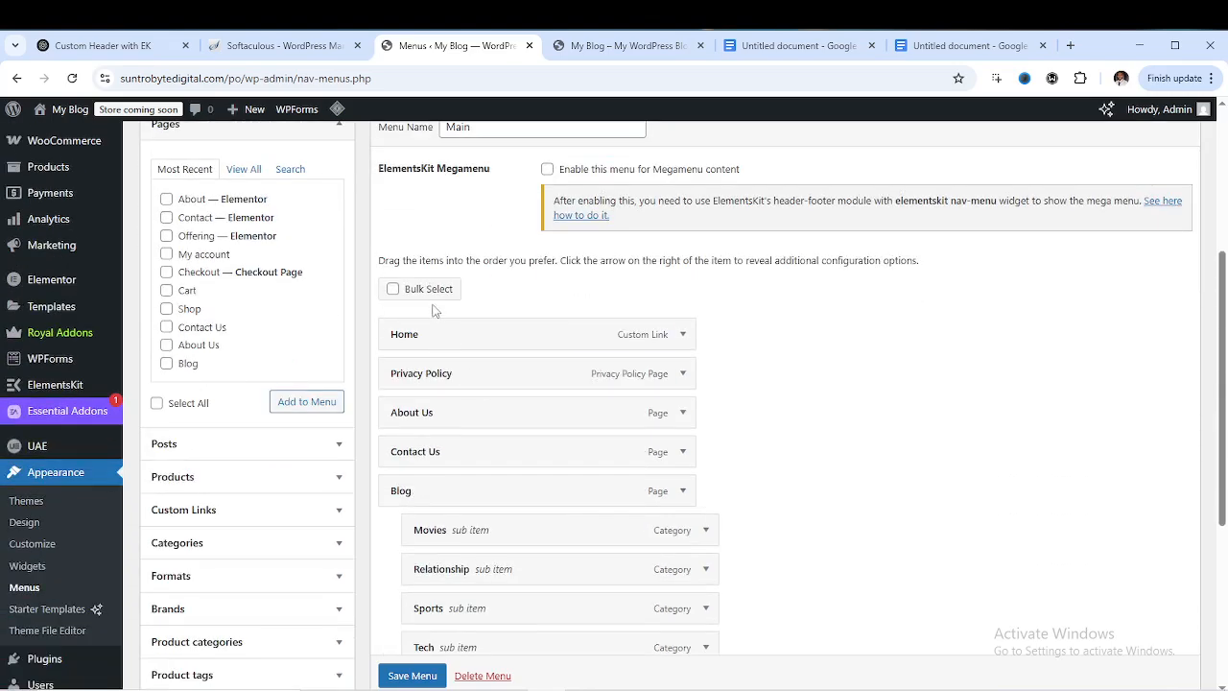
{"action": "scroll", "coordinate": [438, 383], "scroll_direction": "down", "scroll_amount": 3}
{"action": "scroll", "coordinate": [462, 559], "scroll_direction": "down", "scroll_amount": 1}
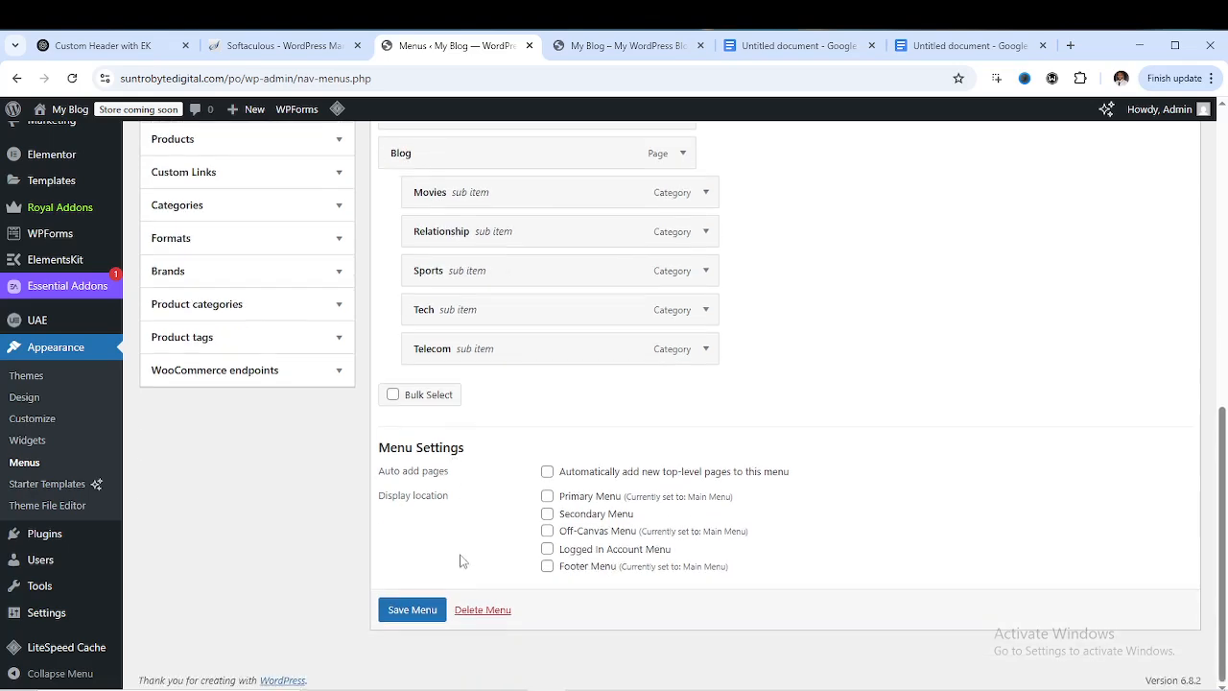
{"action": "scroll", "coordinate": [461, 537], "scroll_direction": "up", "scroll_amount": 5}
{"action": "scroll", "coordinate": [474, 370], "scroll_direction": "up", "scroll_amount": 1}
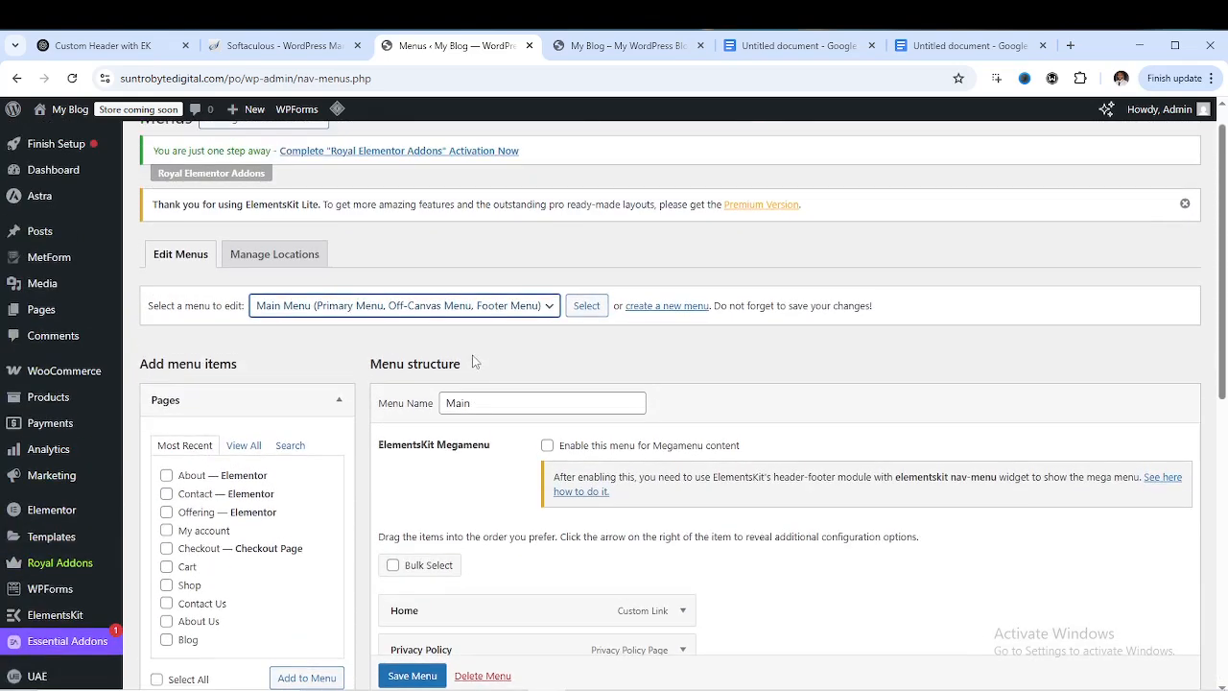
{"action": "left_click", "coordinate": [587, 307]}
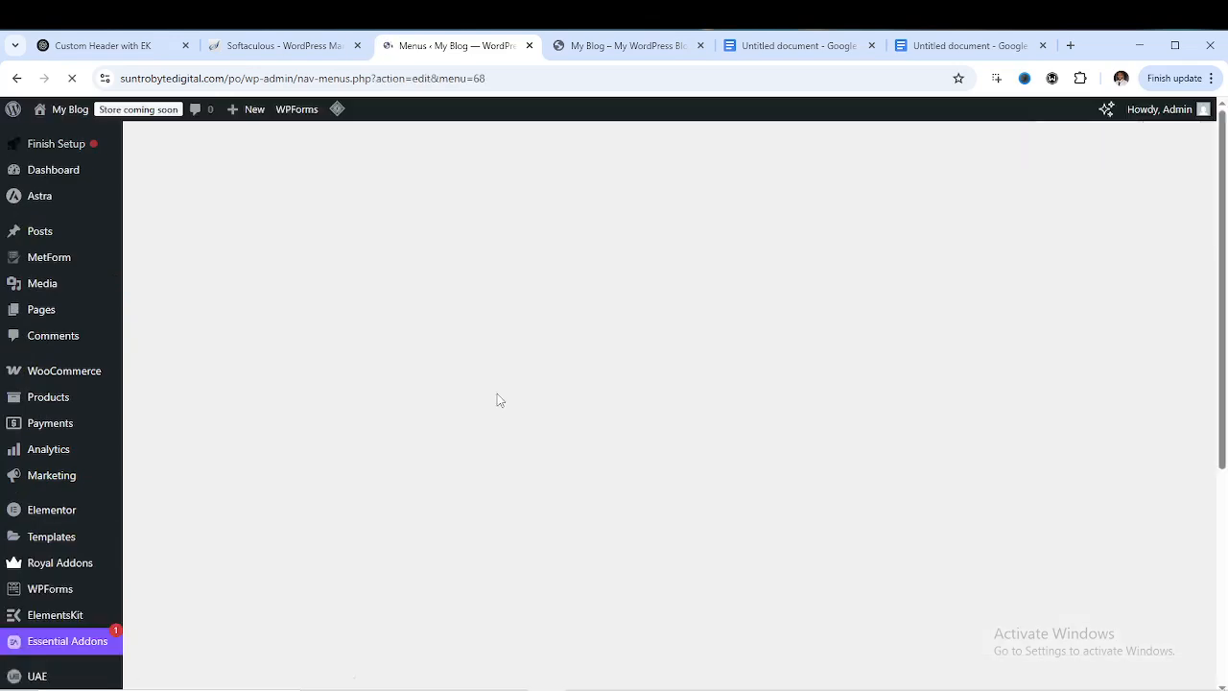
Compare the Main Menu items with the live site's header and examine the categories and product categories available to add
{"action": "scroll", "coordinate": [512, 381], "scroll_direction": "down", "scroll_amount": 3}
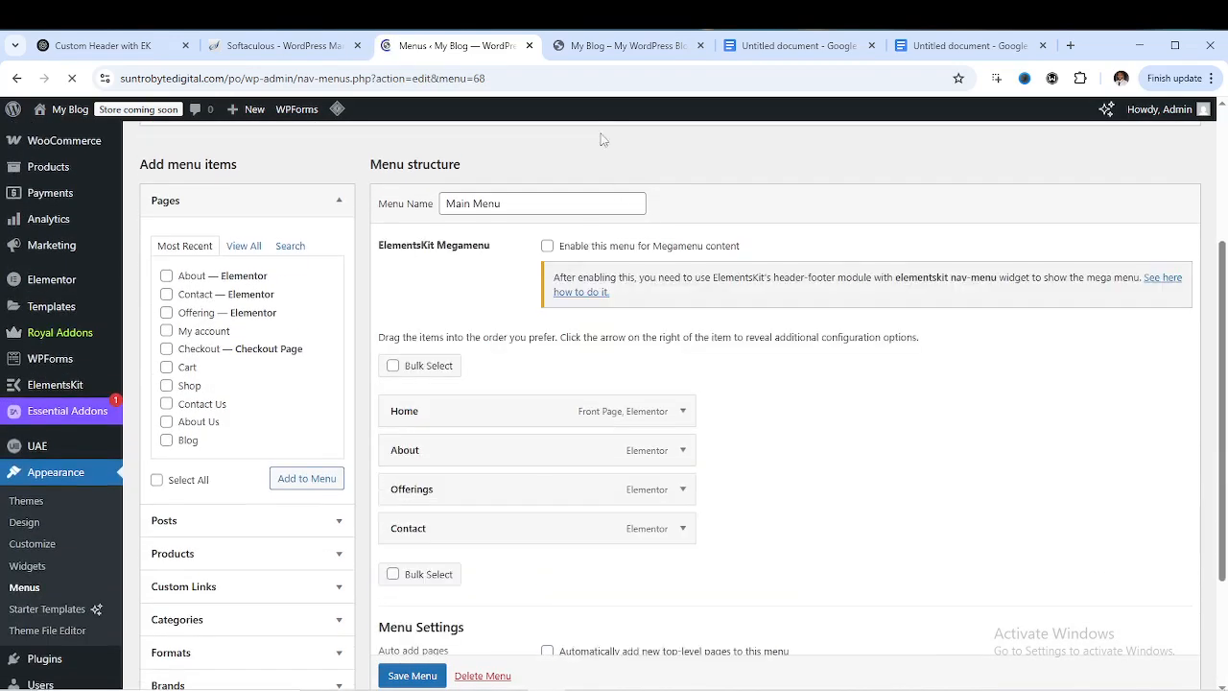
{"action": "left_click", "coordinate": [600, 46]}
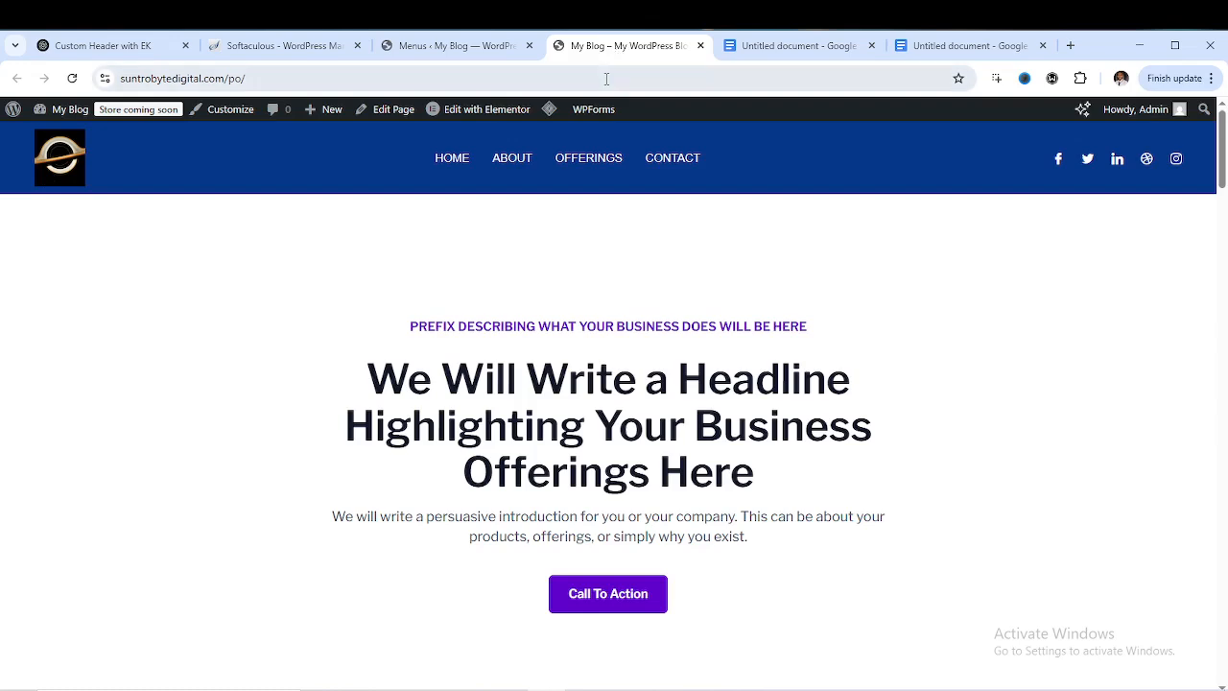
{"action": "left_click", "coordinate": [470, 48]}
{"action": "mouse_move", "coordinate": [443, 457]}
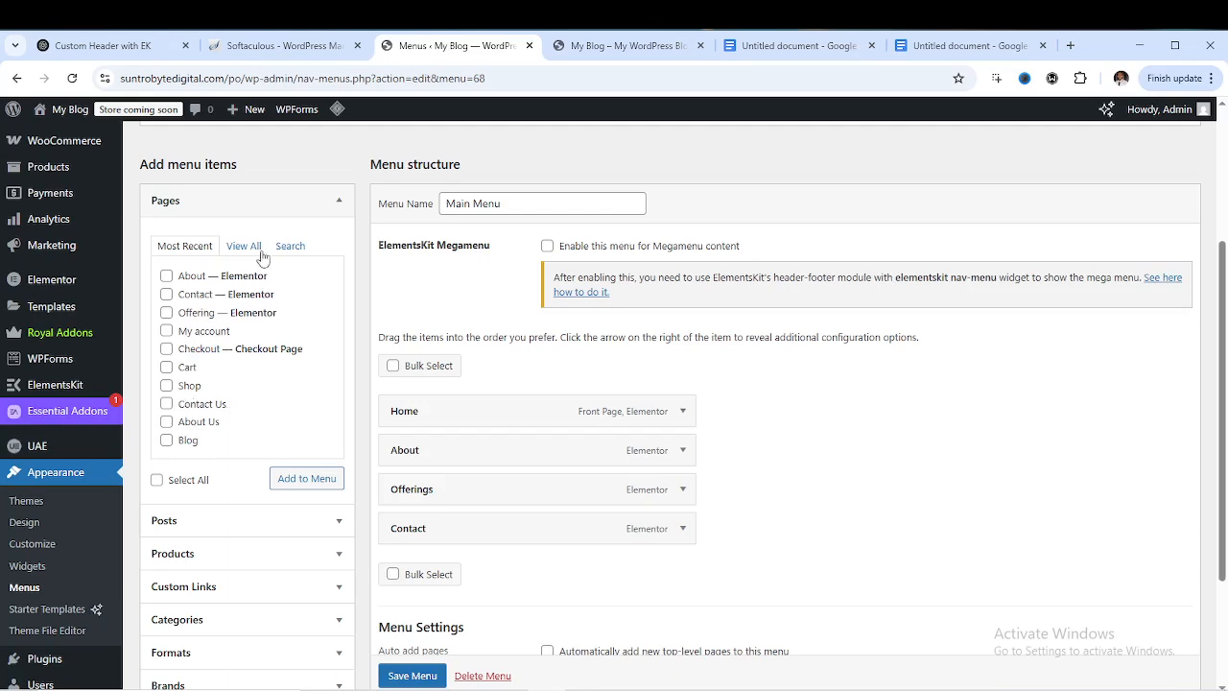
{"action": "scroll", "coordinate": [224, 540], "scroll_direction": "down", "scroll_amount": 3}
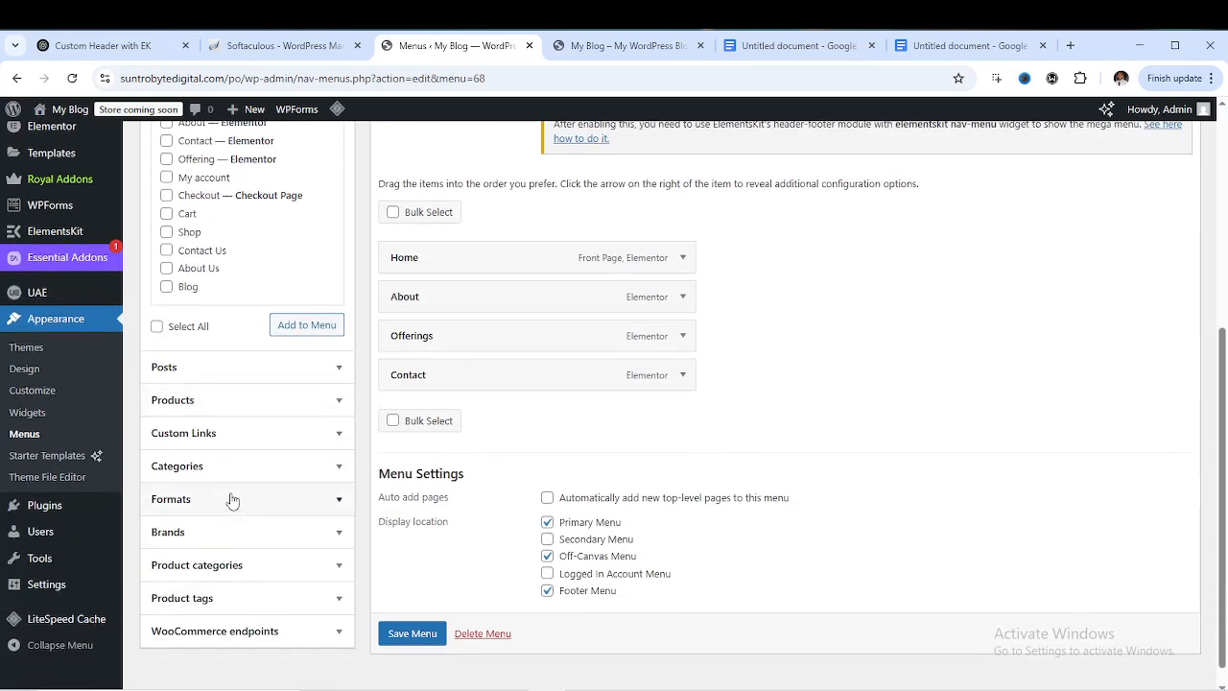
{"action": "left_click", "coordinate": [297, 467]}
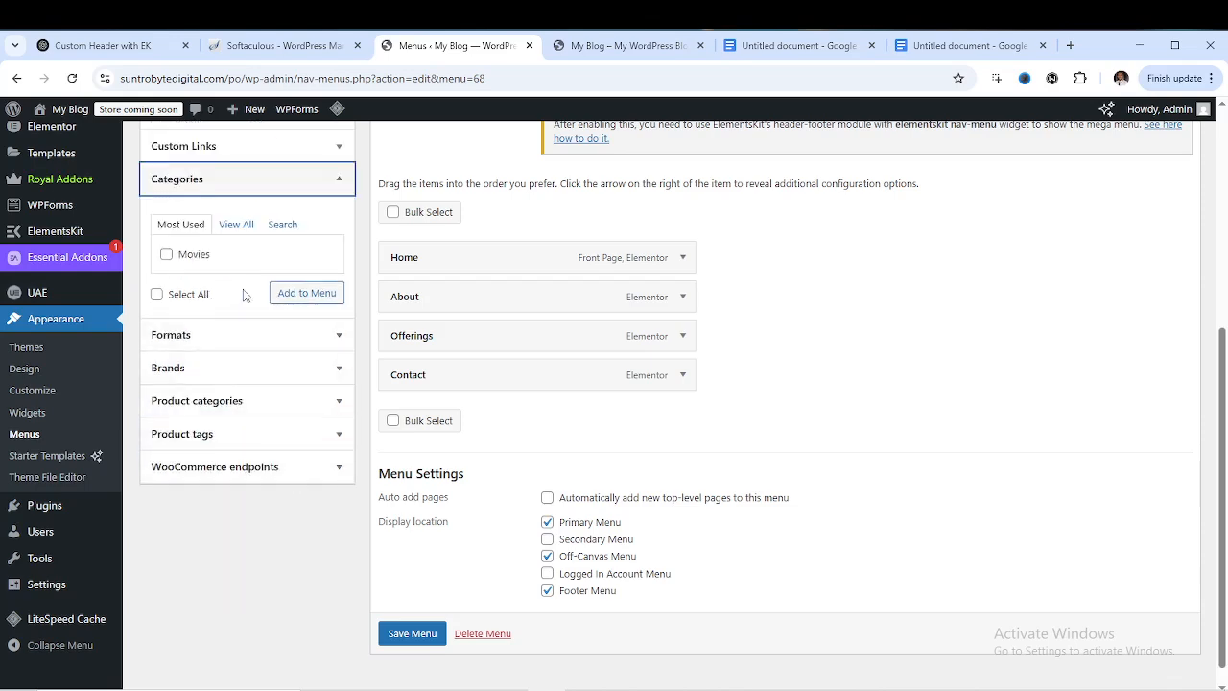
{"action": "scroll", "coordinate": [211, 305], "scroll_direction": "up", "scroll_amount": 1}
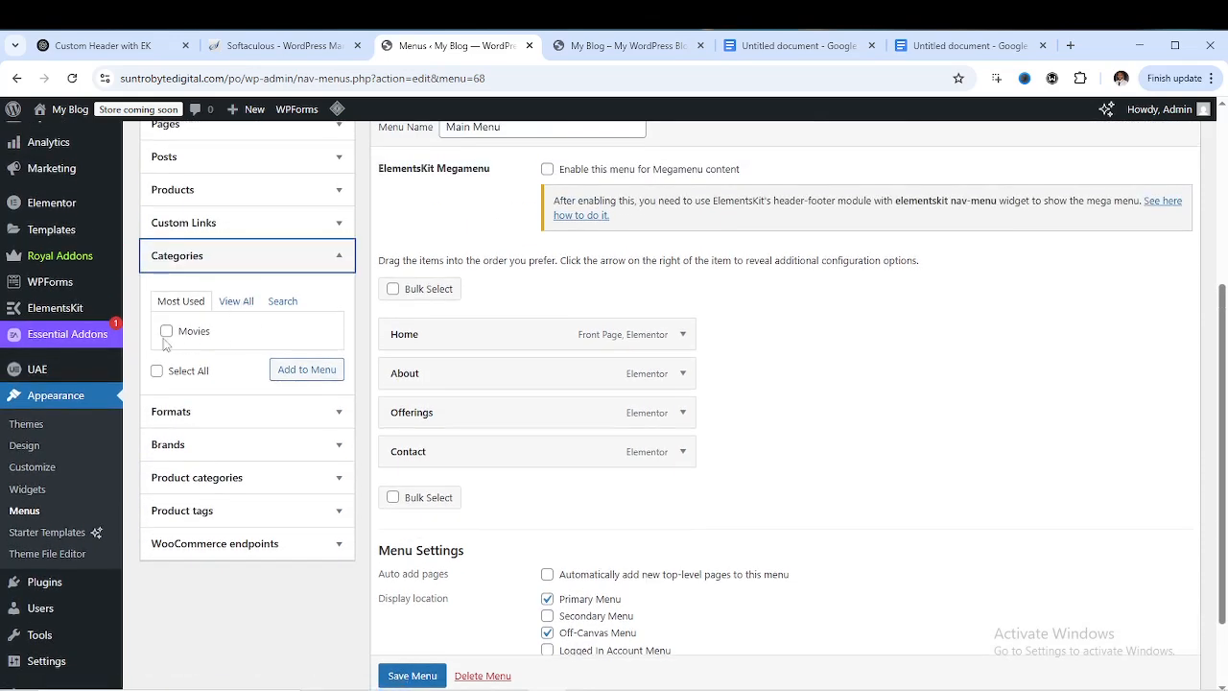
{"action": "left_click", "coordinate": [318, 493]}
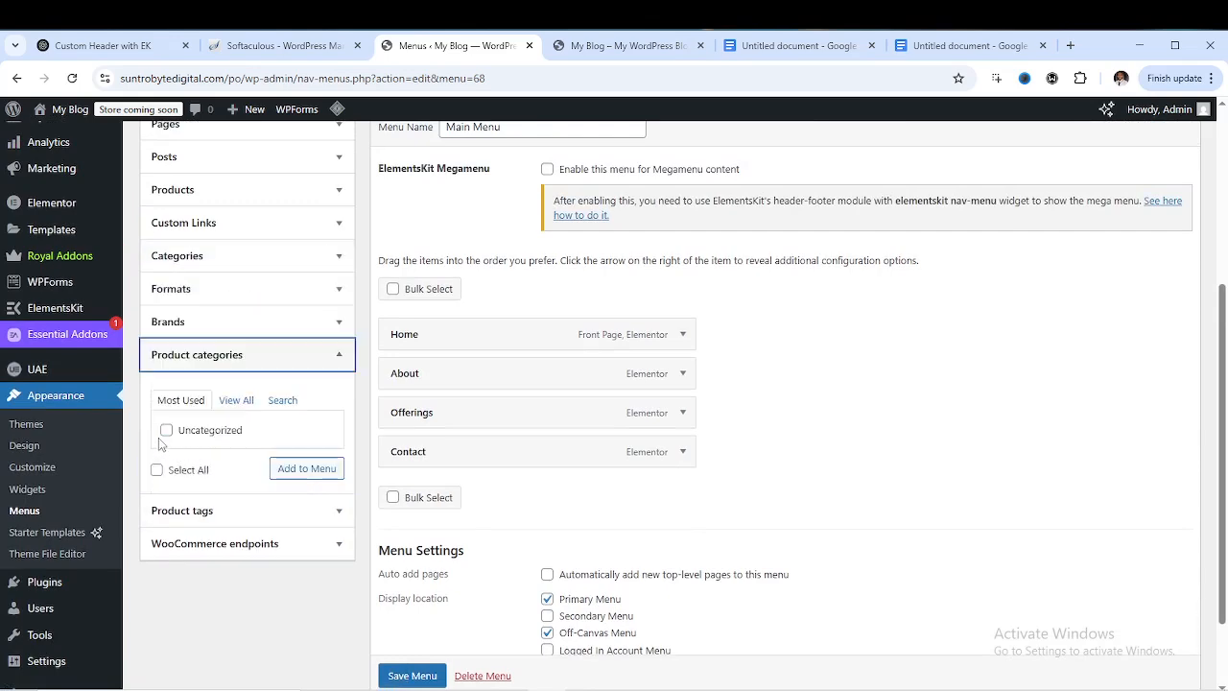
{"action": "scroll", "coordinate": [248, 456], "scroll_direction": "up", "scroll_amount": 3}
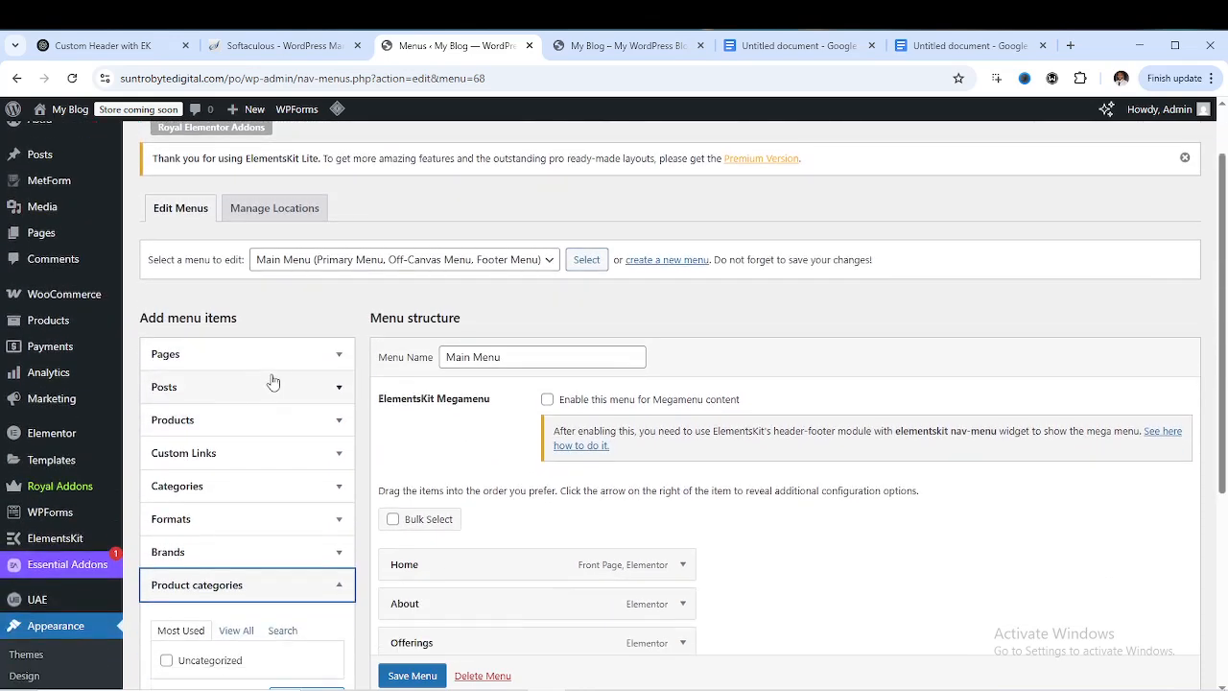
Expand the Pages source for menu items and show the complete list of the site's pages
{"action": "left_click", "coordinate": [275, 360]}
{"action": "scroll", "coordinate": [521, 523], "scroll_direction": "down", "scroll_amount": 1}
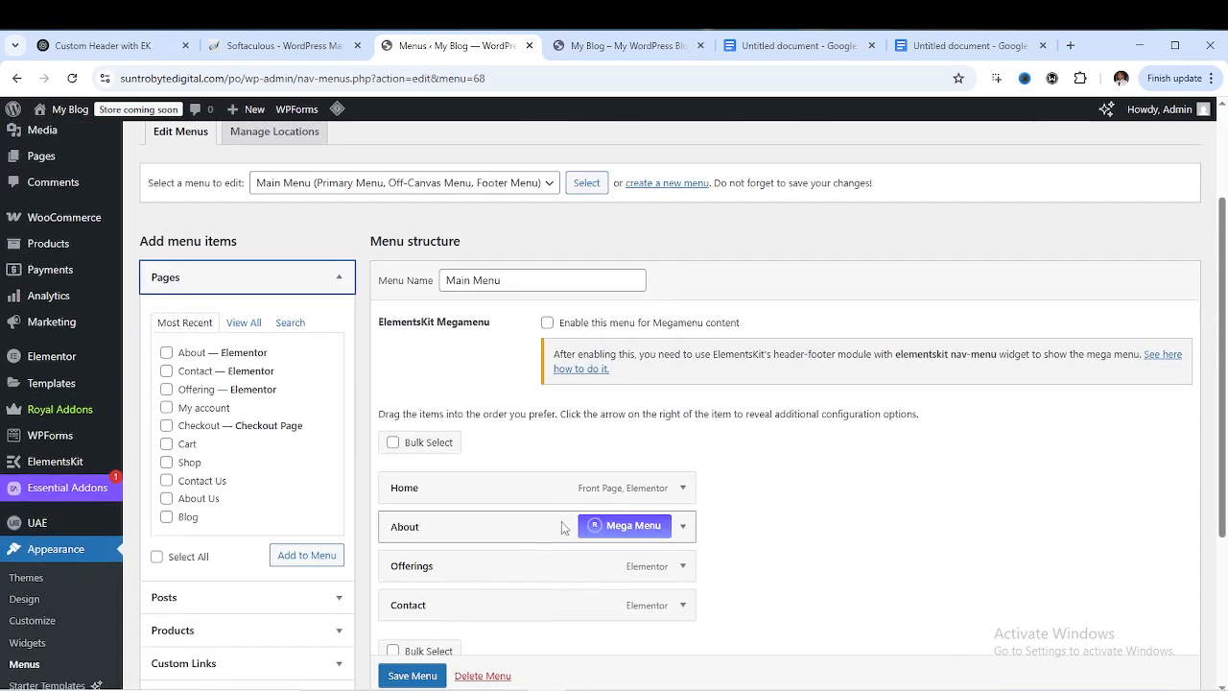
{"action": "scroll", "coordinate": [493, 526], "scroll_direction": "down", "scroll_amount": 1}
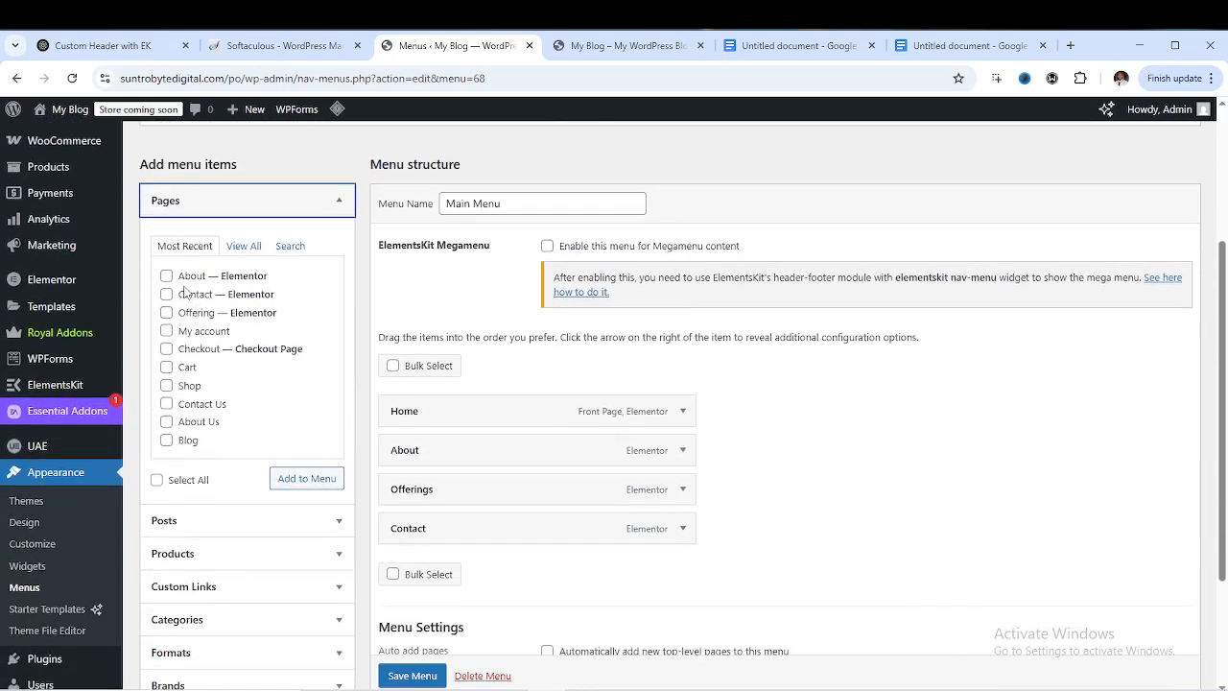
{"action": "left_click", "coordinate": [244, 245]}
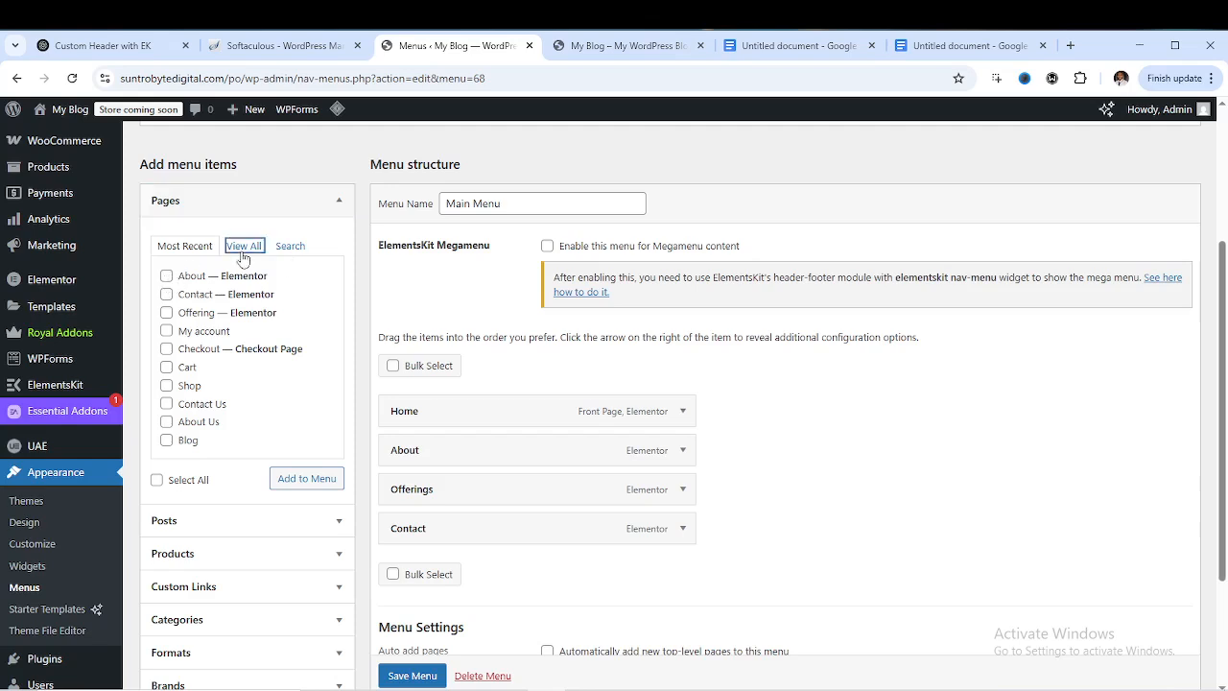
{"action": "mouse_move", "coordinate": [483, 512]}
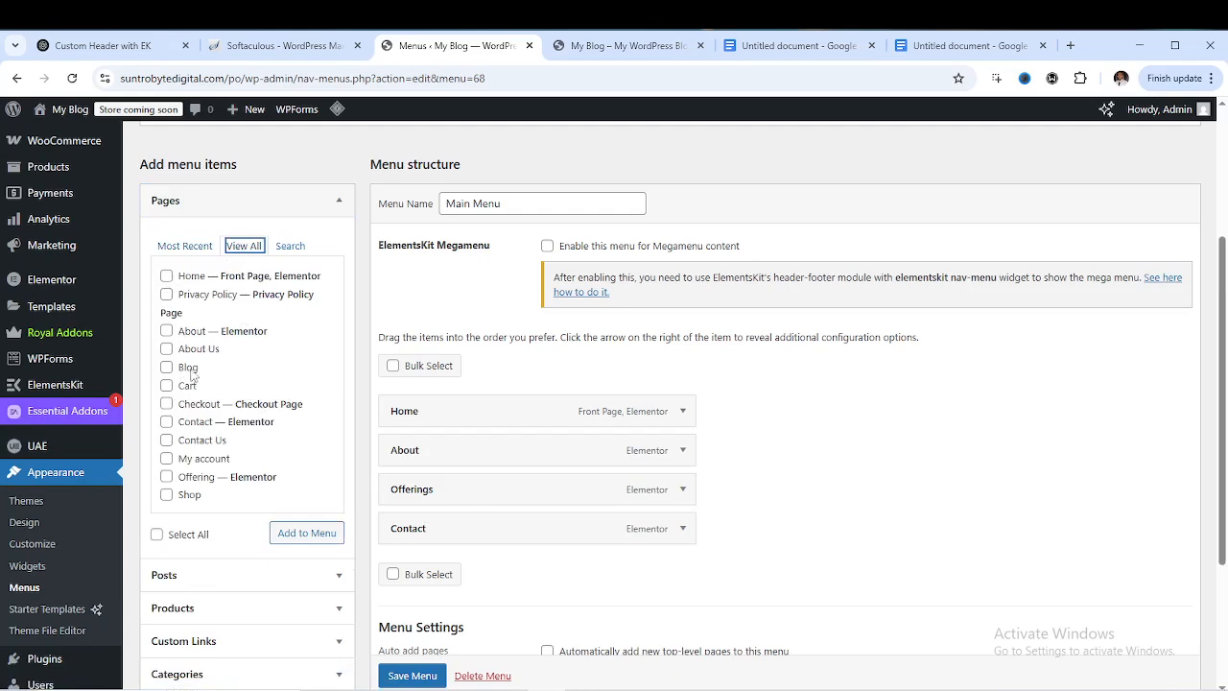
{"action": "scroll", "coordinate": [236, 387], "scroll_direction": "down", "scroll_amount": 1}
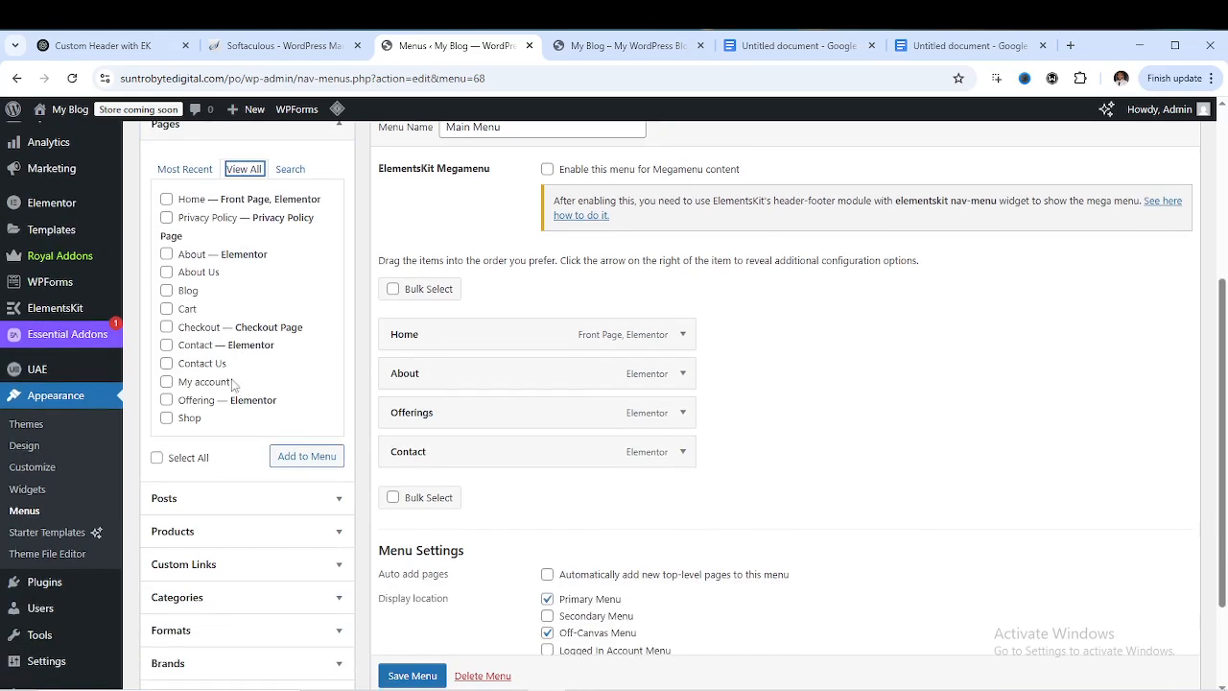
Add every listed page to the Main Menu: Home, Privacy Policy, About, About Us, Blog, Cart, Checkout, Contact, Contact Us, My account, Offering and Shop
{"action": "left_click", "coordinate": [167, 199]}
{"action": "left_click", "coordinate": [167, 218]}
{"action": "left_click", "coordinate": [166, 254]}
{"action": "left_click", "coordinate": [165, 273]}
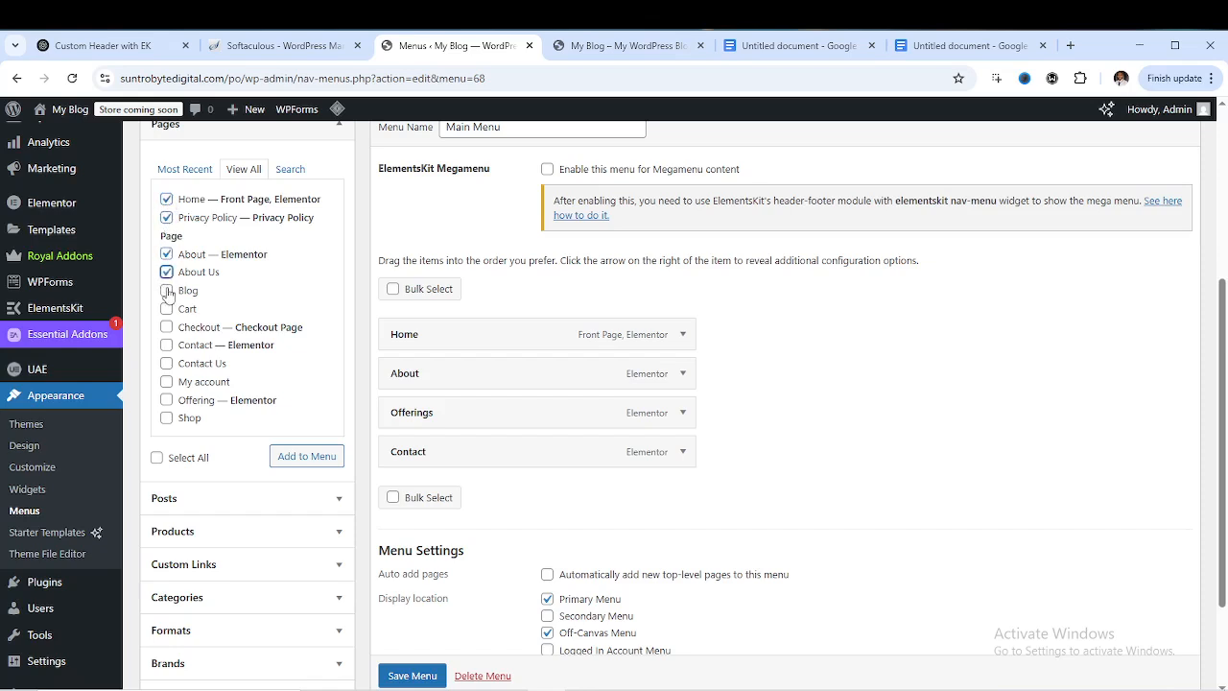
{"action": "left_click", "coordinate": [166, 291]}
{"action": "left_click", "coordinate": [167, 309]}
{"action": "left_click", "coordinate": [166, 328]}
{"action": "left_click", "coordinate": [167, 345]}
{"action": "left_click", "coordinate": [167, 364]}
{"action": "left_click", "coordinate": [167, 382]}
{"action": "left_click", "coordinate": [166, 400]}
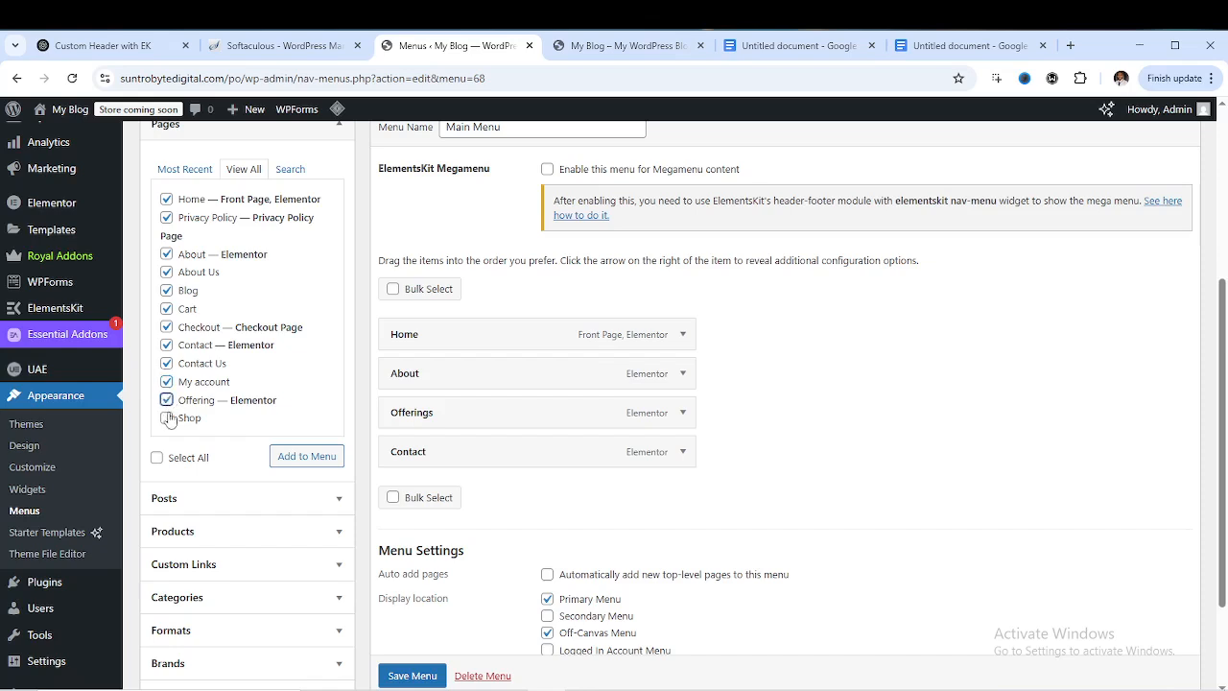
{"action": "left_click", "coordinate": [167, 418]}
{"action": "left_click", "coordinate": [304, 458]}
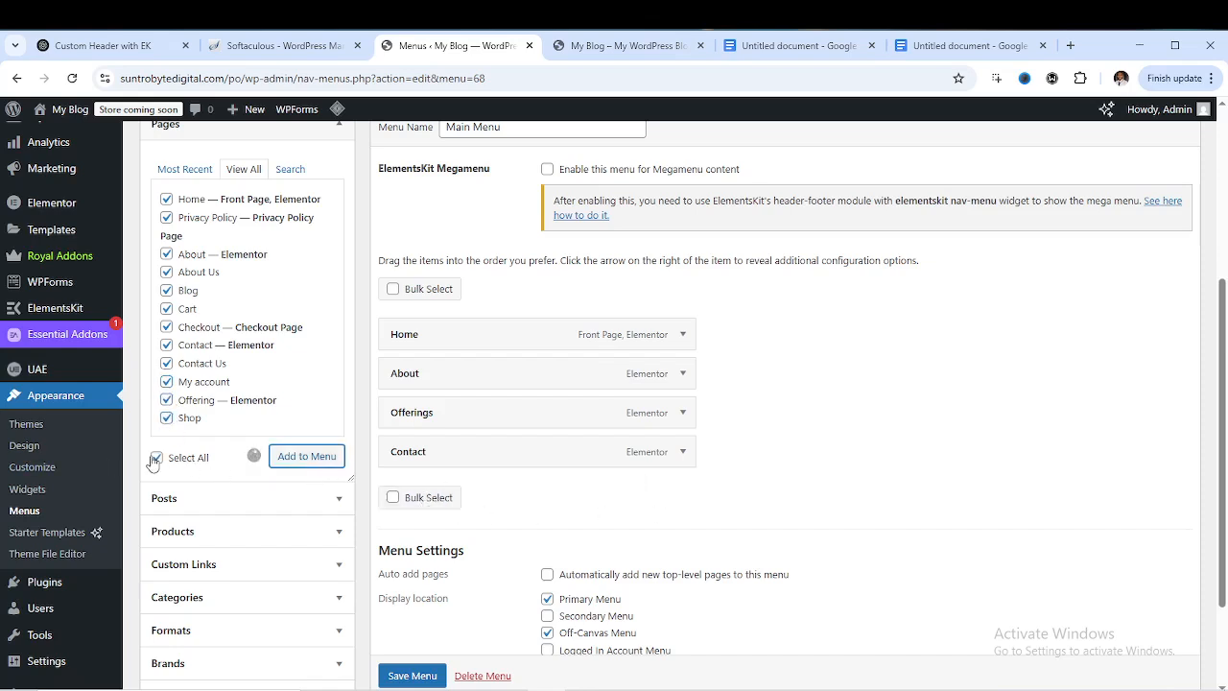
{"action": "scroll", "coordinate": [566, 451], "scroll_direction": "down", "scroll_amount": 2}
{"action": "scroll", "coordinate": [512, 471], "scroll_direction": "down", "scroll_amount": 3}
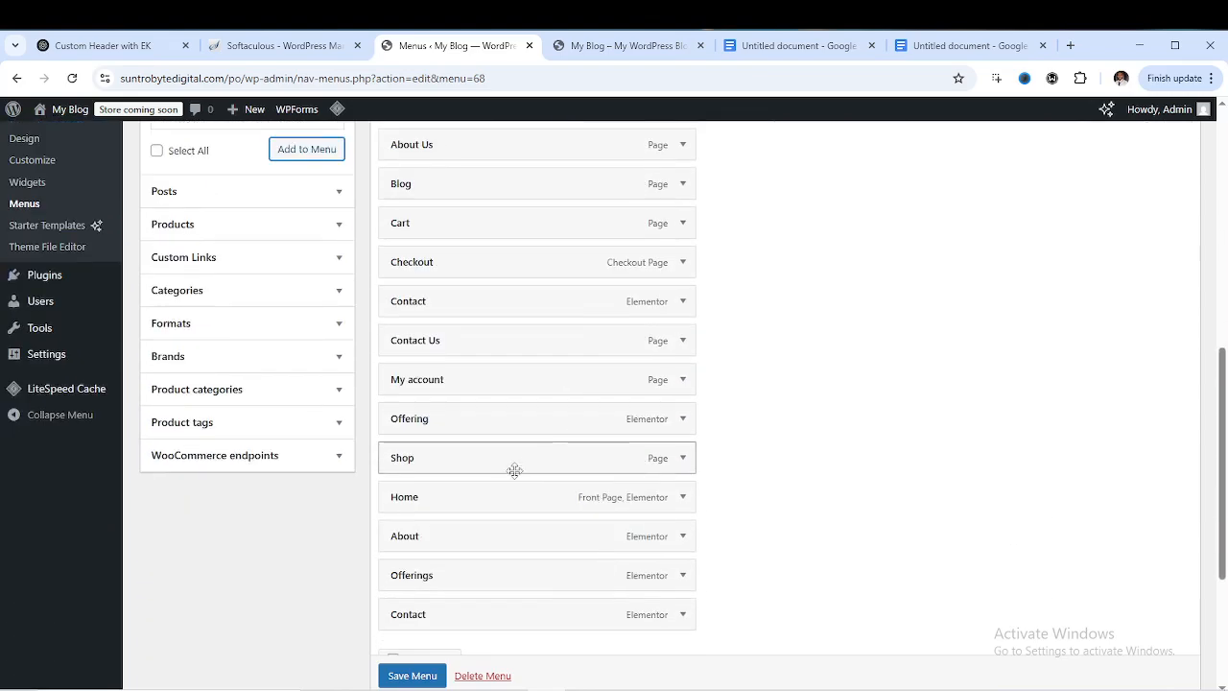
{"action": "scroll", "coordinate": [514, 472], "scroll_direction": "up", "scroll_amount": 2}
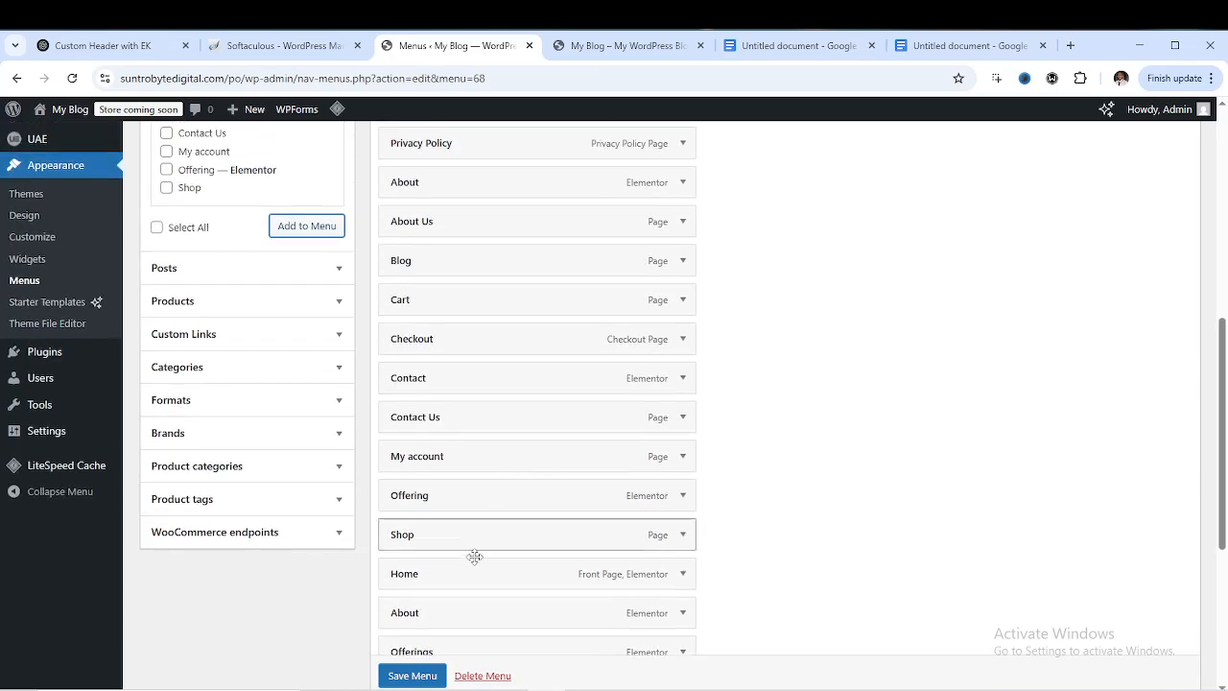
Save the Main Menu with the added pages and reload the live site to check its header navigation
{"action": "scroll", "coordinate": [474, 556], "scroll_direction": "down", "scroll_amount": 4}
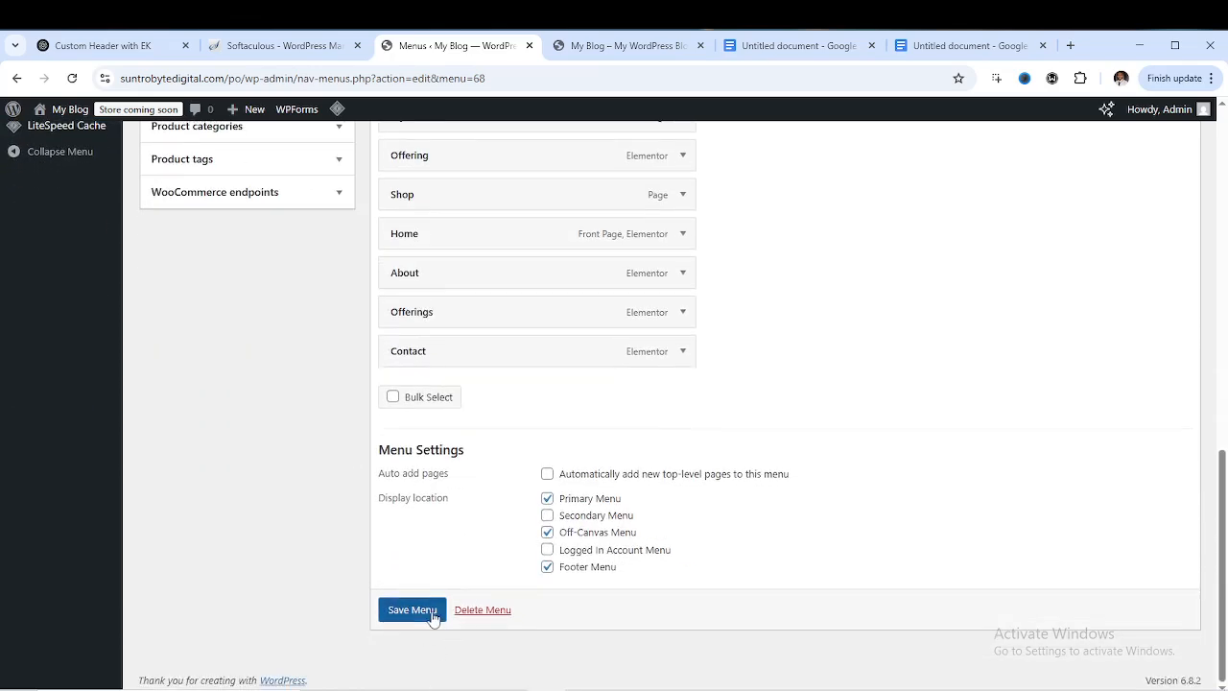
{"action": "left_click", "coordinate": [434, 612]}
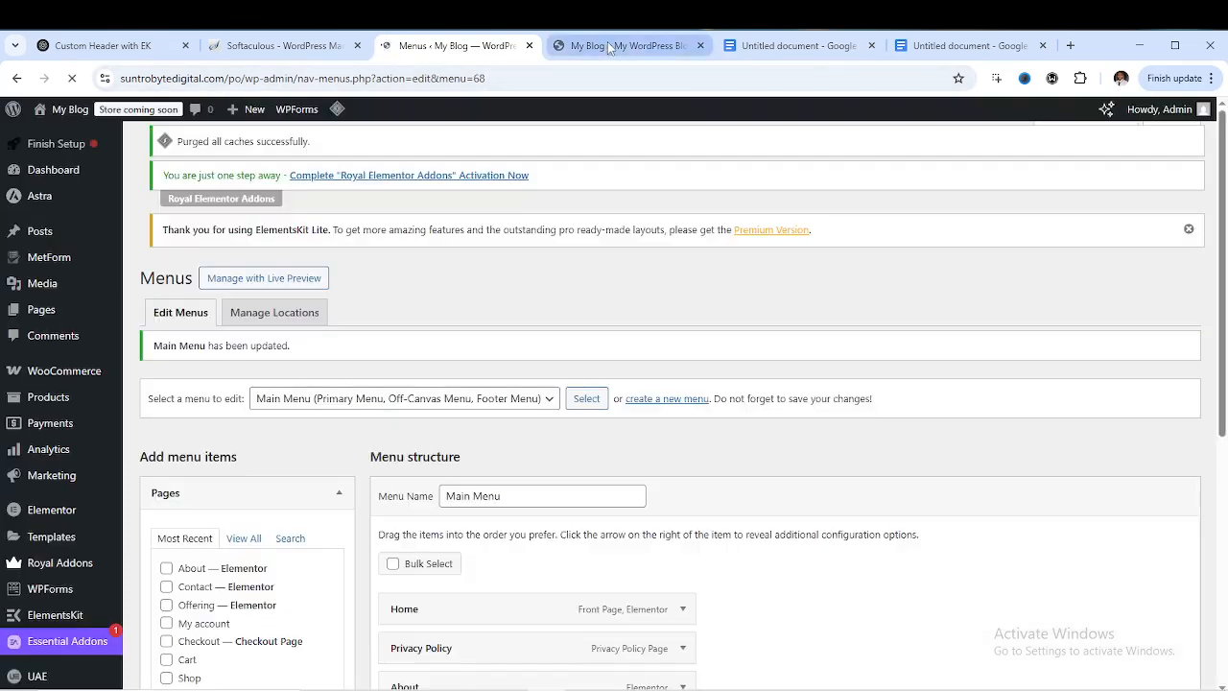
{"action": "left_click", "coordinate": [607, 43]}
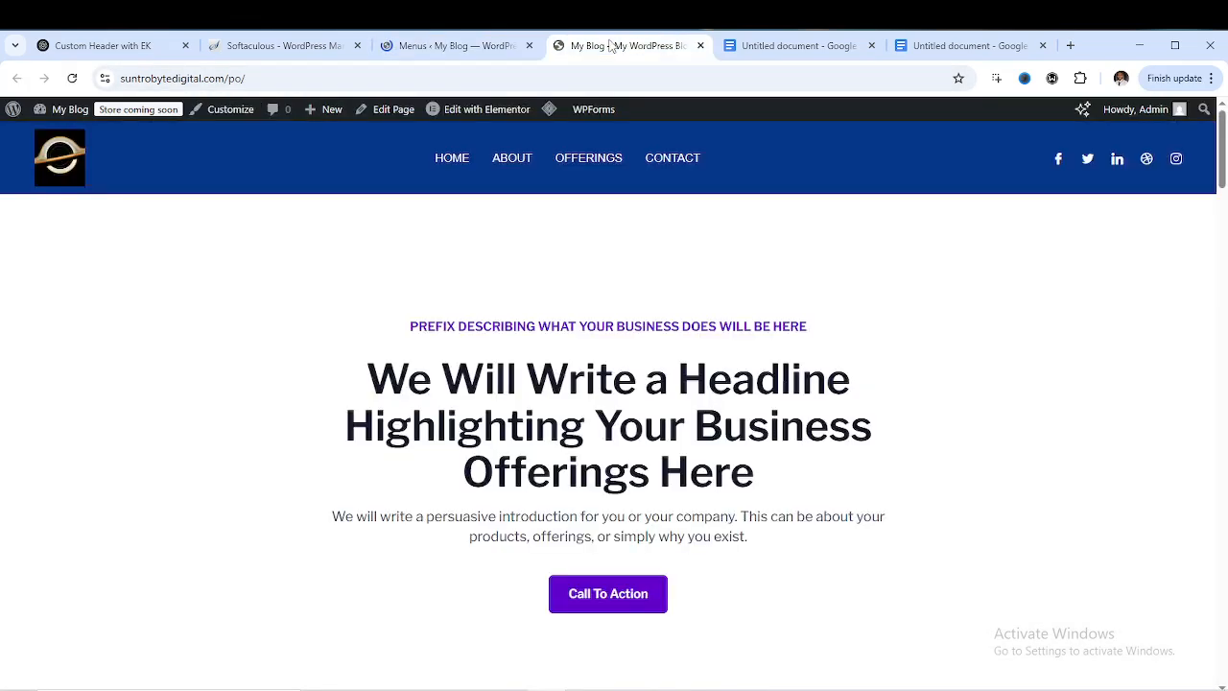
{"action": "left_click", "coordinate": [72, 78]}
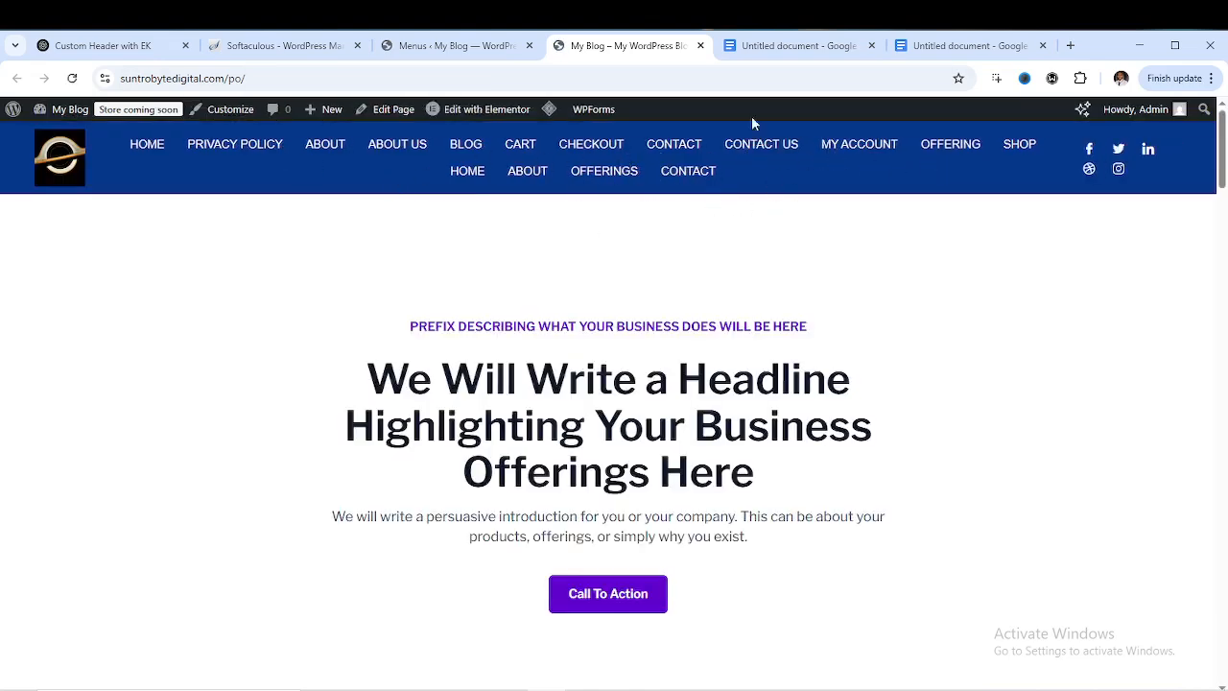
In the Main Menu structure, move About directly below Home and the first Contact item directly below Privacy Policy
{"action": "left_click", "coordinate": [472, 50]}
{"action": "scroll", "coordinate": [419, 295], "scroll_direction": "down", "scroll_amount": 6}
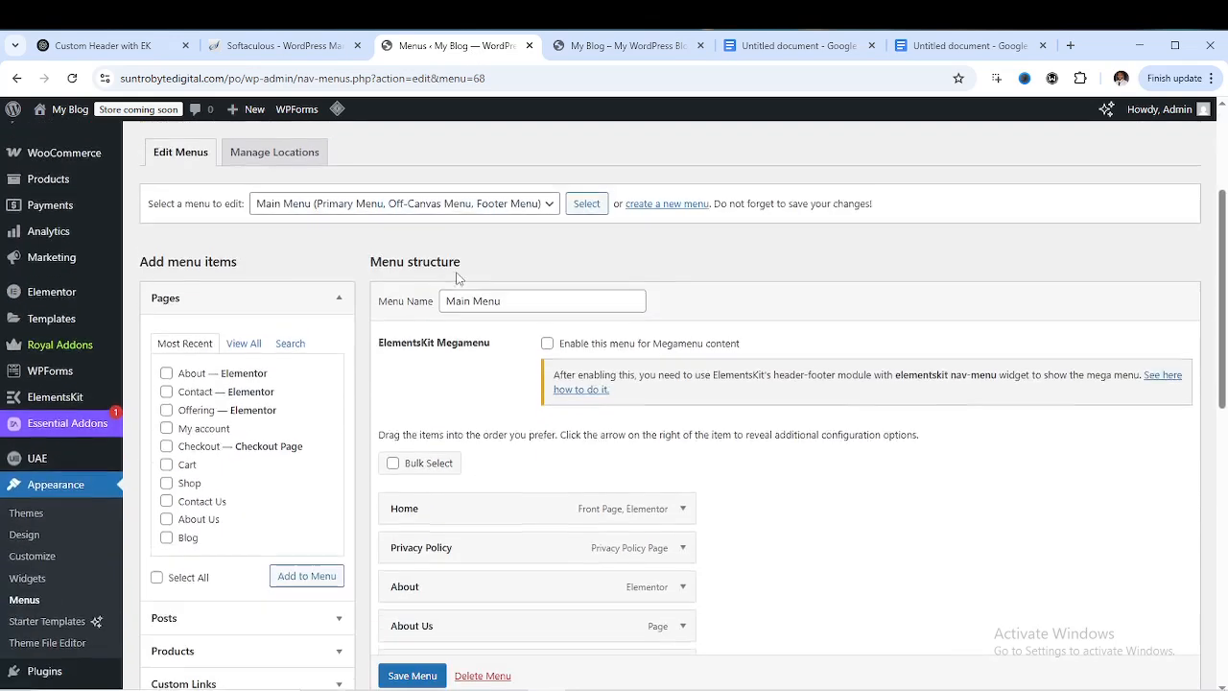
{"action": "mouse_move", "coordinate": [461, 219]}
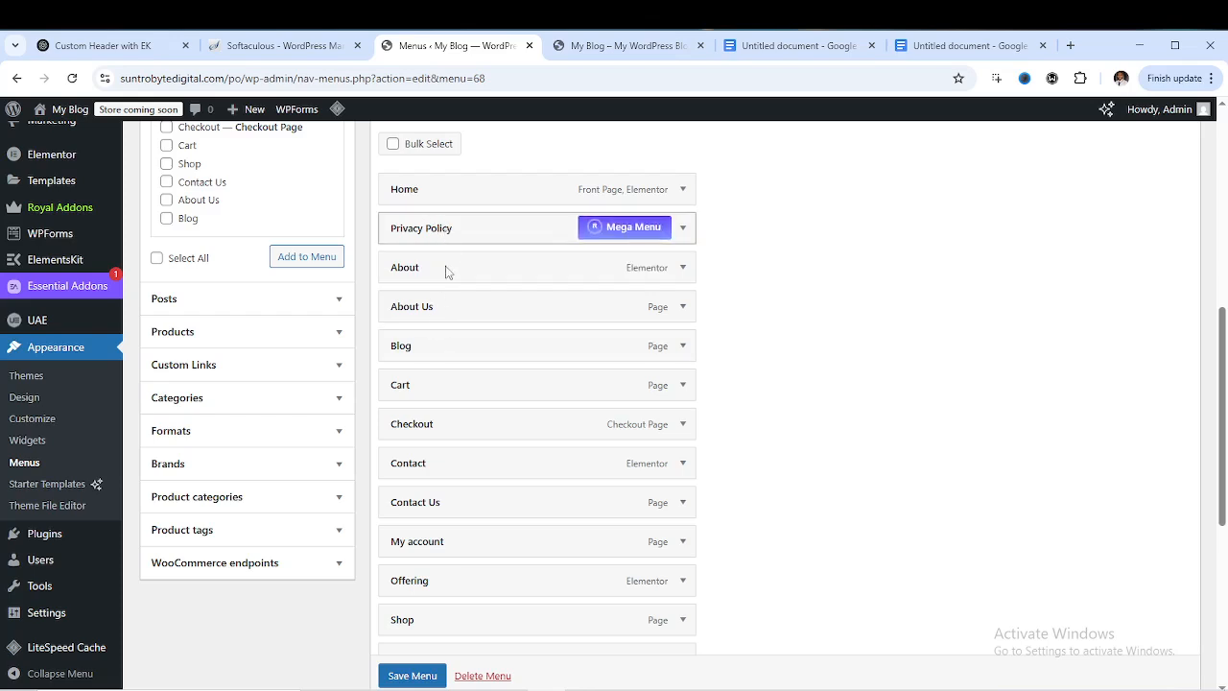
{"action": "left_click_drag", "start_coordinate": [445, 273], "coordinate": [446, 281]}
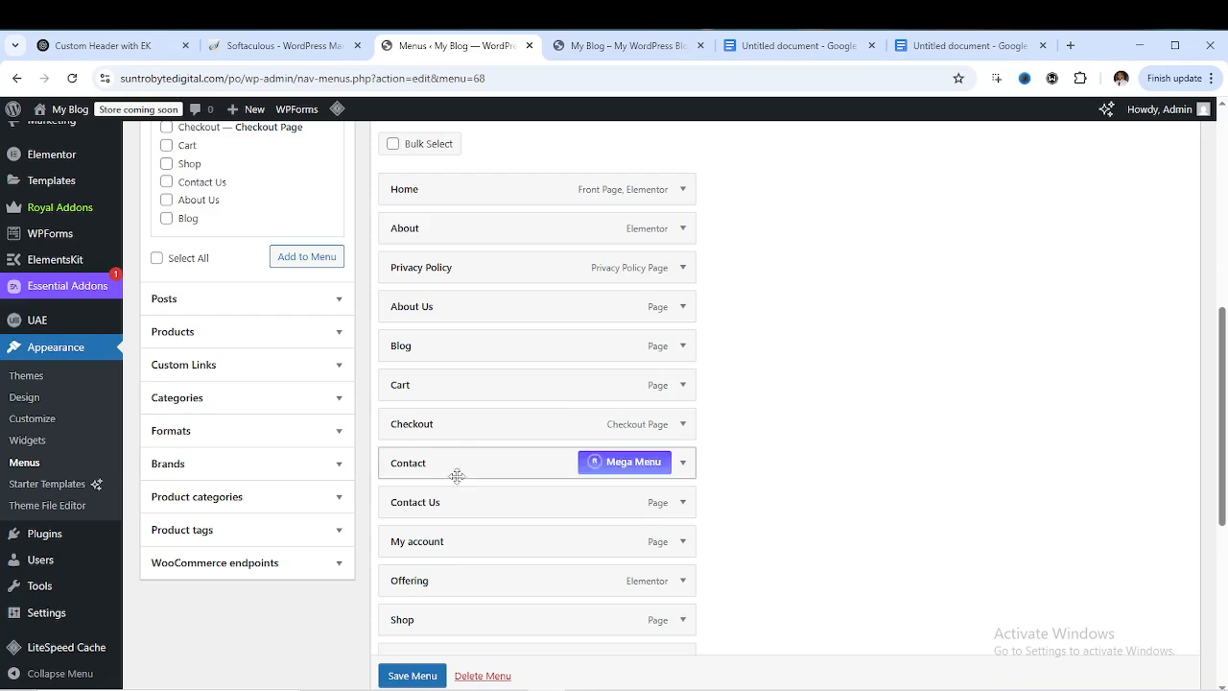
{"action": "left_click_drag", "start_coordinate": [456, 476], "coordinate": [438, 307]}
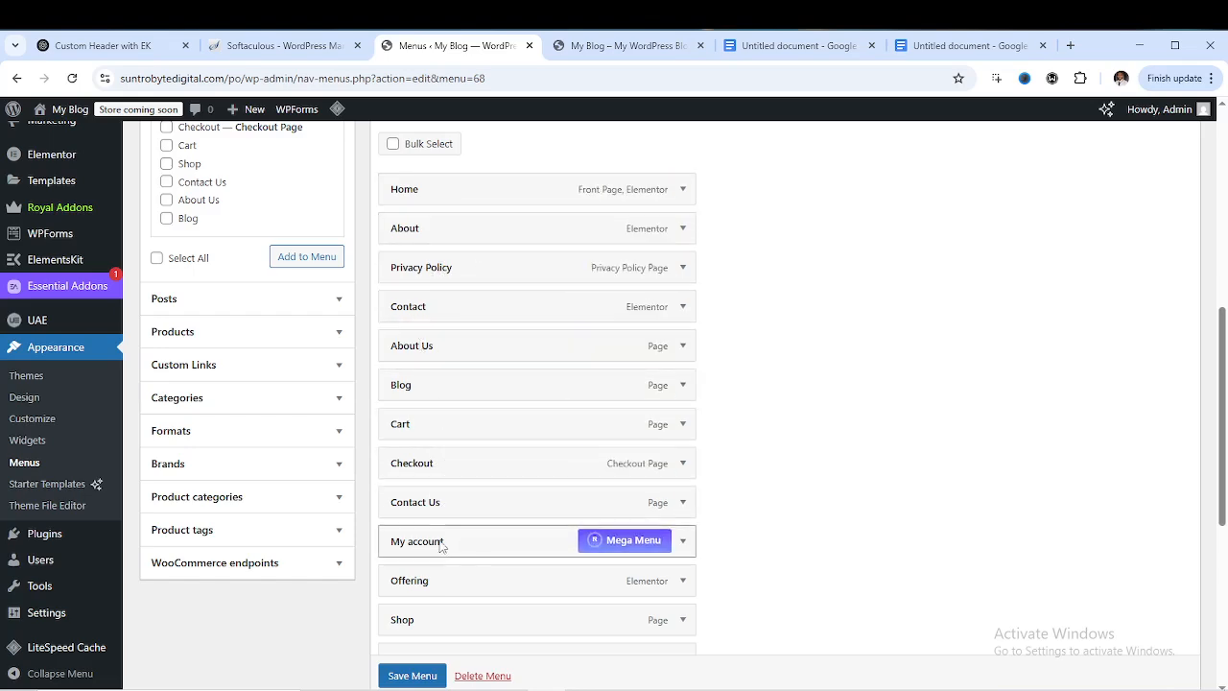
Nest My account, Cart and the last Contact item as sub items under the first Home item
{"action": "left_click_drag", "start_coordinate": [443, 546], "coordinate": [471, 211]}
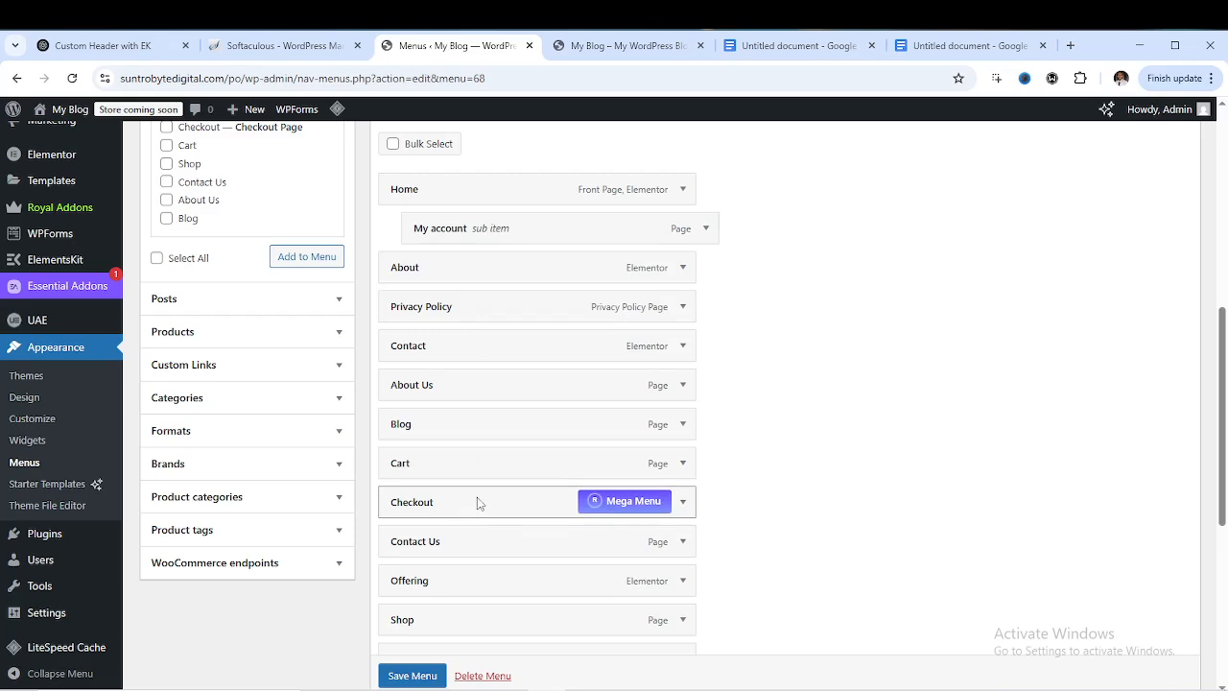
{"action": "left_click_drag", "start_coordinate": [466, 472], "coordinate": [494, 266]}
{"action": "scroll", "coordinate": [477, 512], "scroll_direction": "down", "scroll_amount": 1}
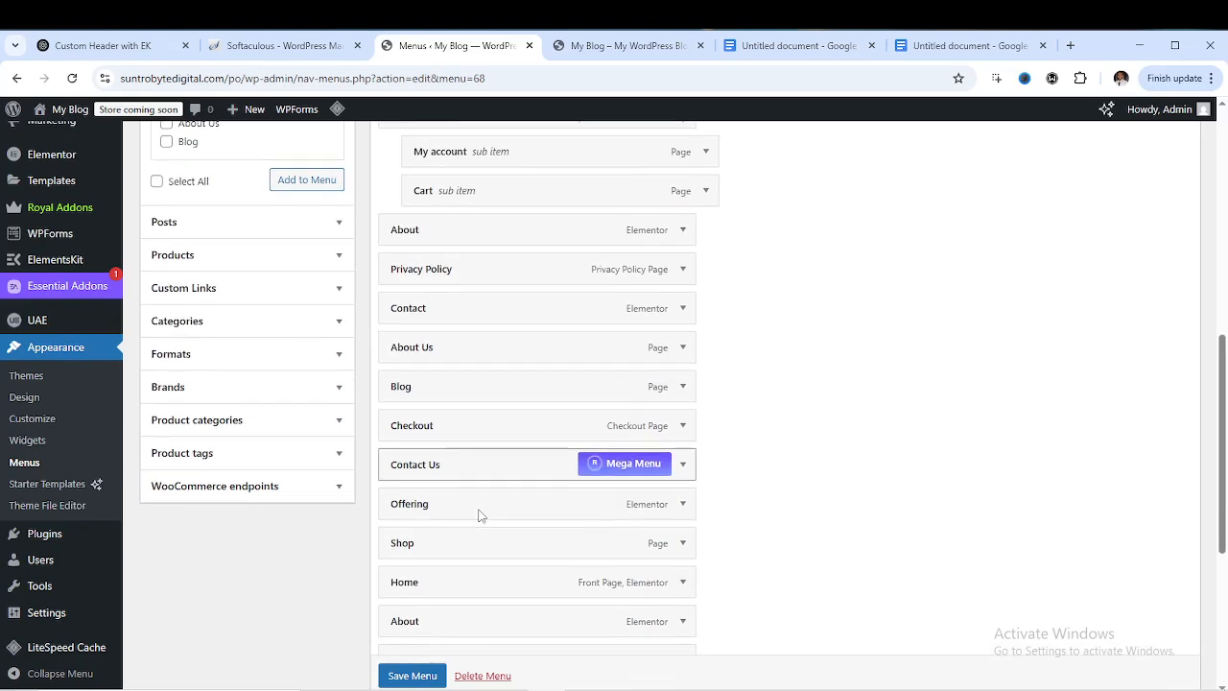
{"action": "scroll", "coordinate": [477, 585], "scroll_direction": "down", "scroll_amount": 1}
{"action": "scroll", "coordinate": [476, 568], "scroll_direction": "down", "scroll_amount": 1}
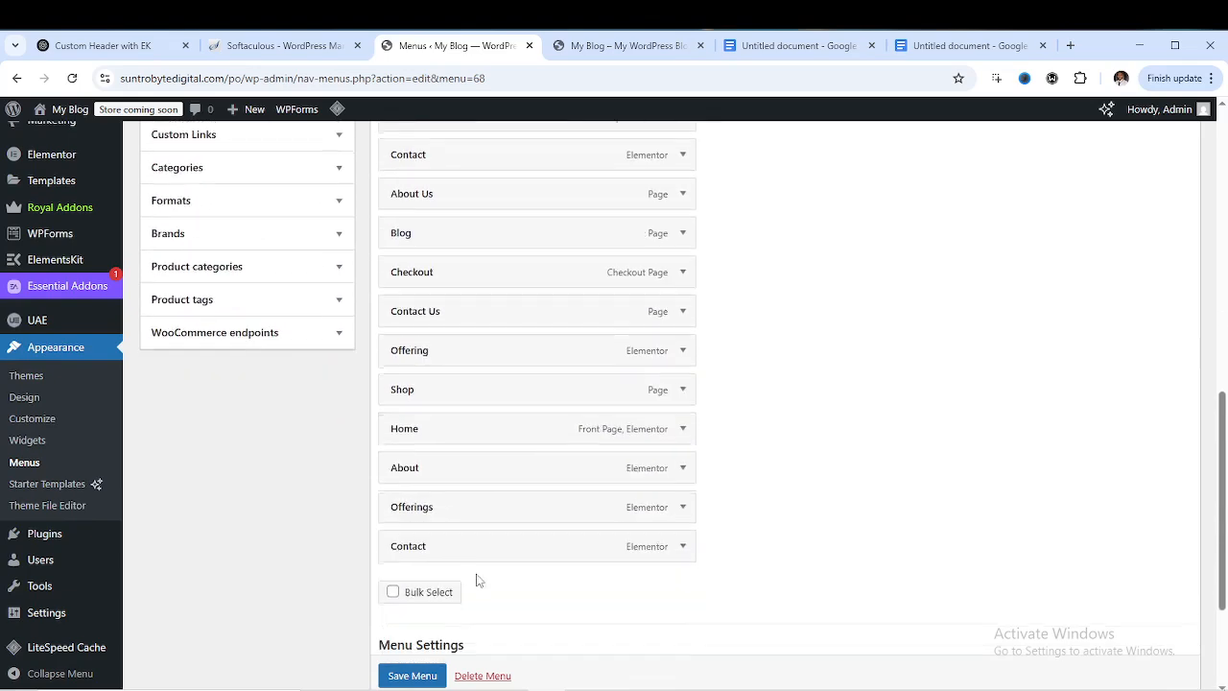
{"action": "left_click_drag", "start_coordinate": [477, 554], "coordinate": [523, 239]}
{"action": "scroll", "coordinate": [500, 237], "scroll_direction": "up", "scroll_amount": 2}
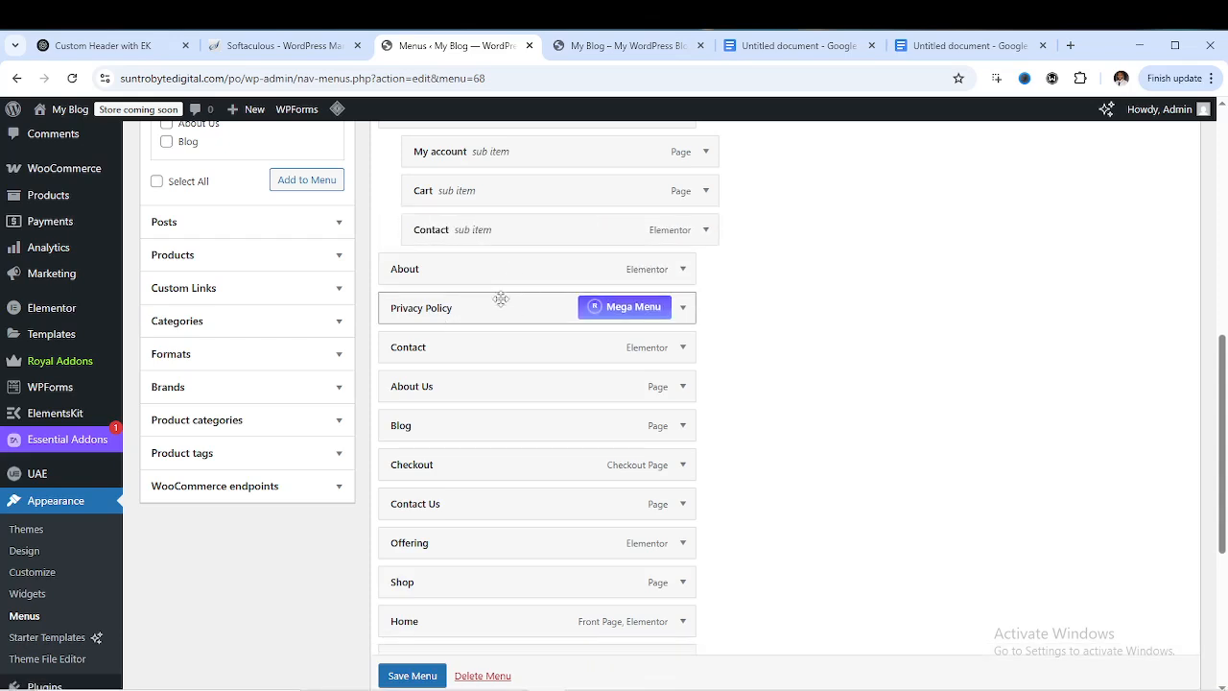
Nest Blog, Checkout and Offering as sub items under the top-level About item below the Home group
{"action": "left_click_drag", "start_coordinate": [458, 433], "coordinate": [489, 316]}
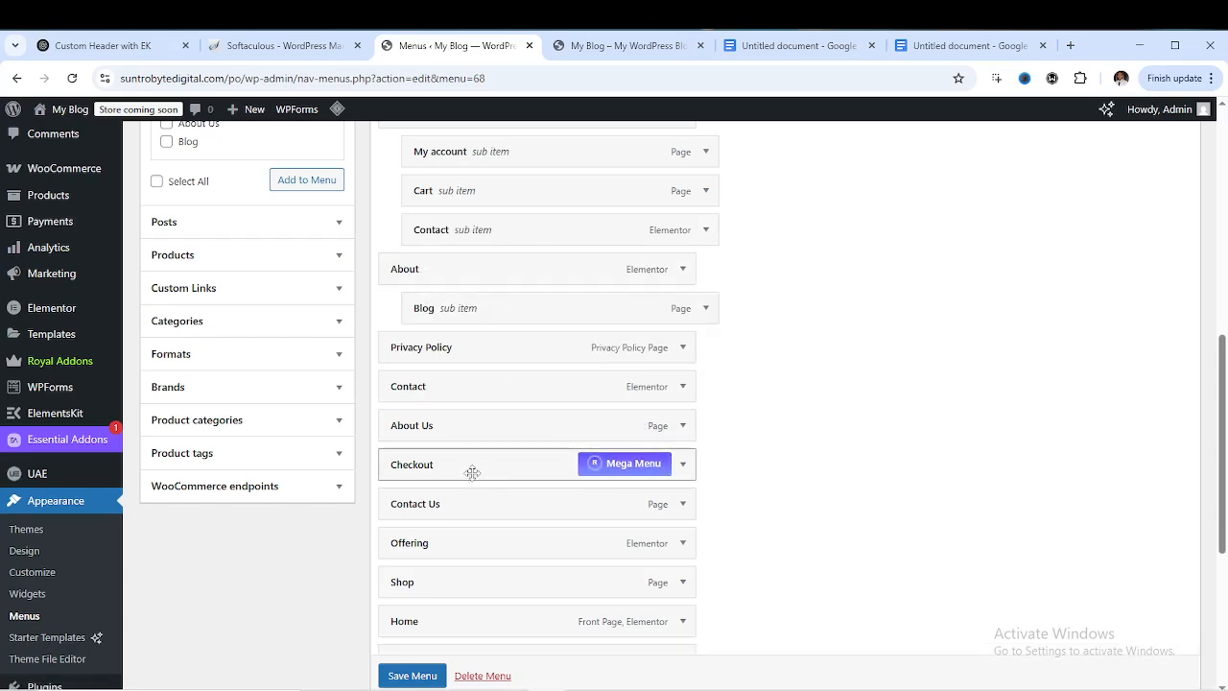
{"action": "left_click_drag", "start_coordinate": [471, 471], "coordinate": [476, 343]}
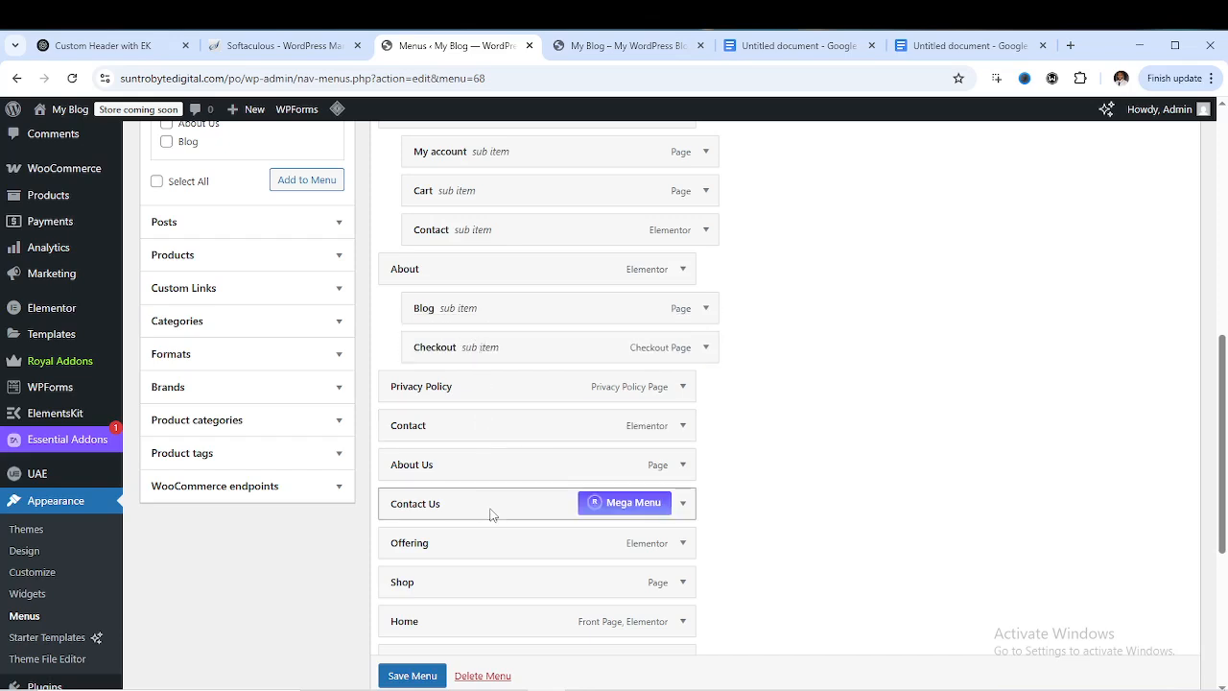
{"action": "left_click_drag", "start_coordinate": [480, 543], "coordinate": [483, 378]}
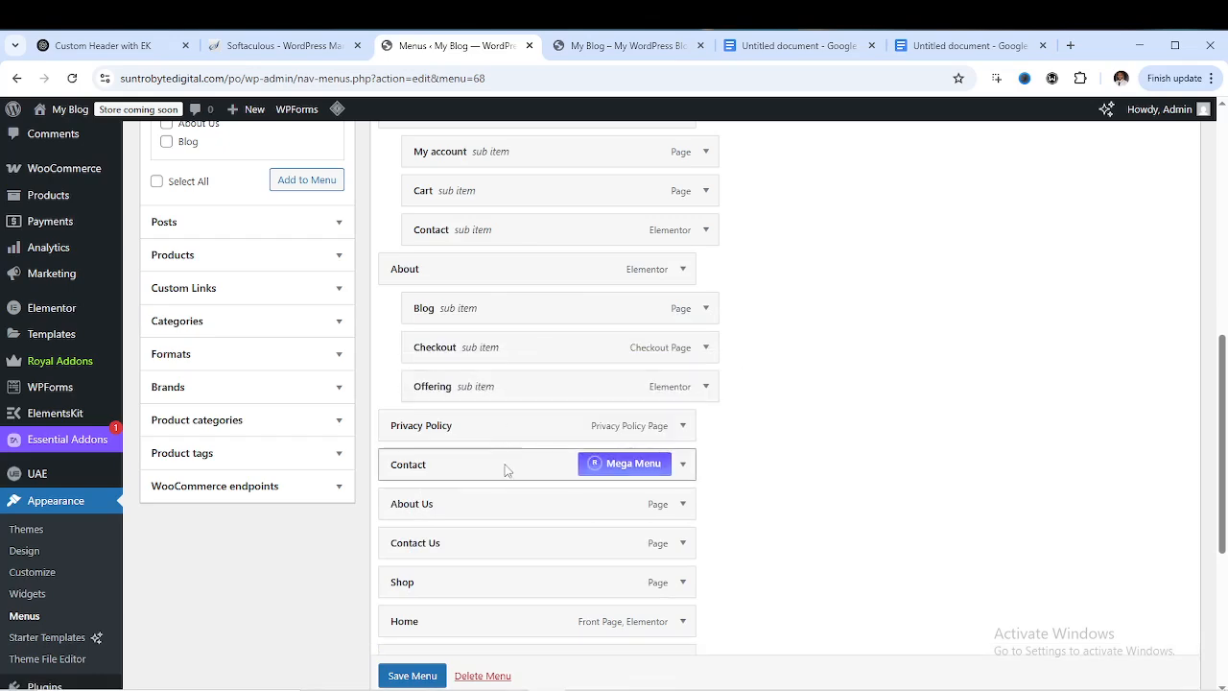
Nest Privacy Policy, Shop and Offerings as sub items under the top-level Contact item
{"action": "scroll", "coordinate": [502, 472], "scroll_direction": "down", "scroll_amount": 3}
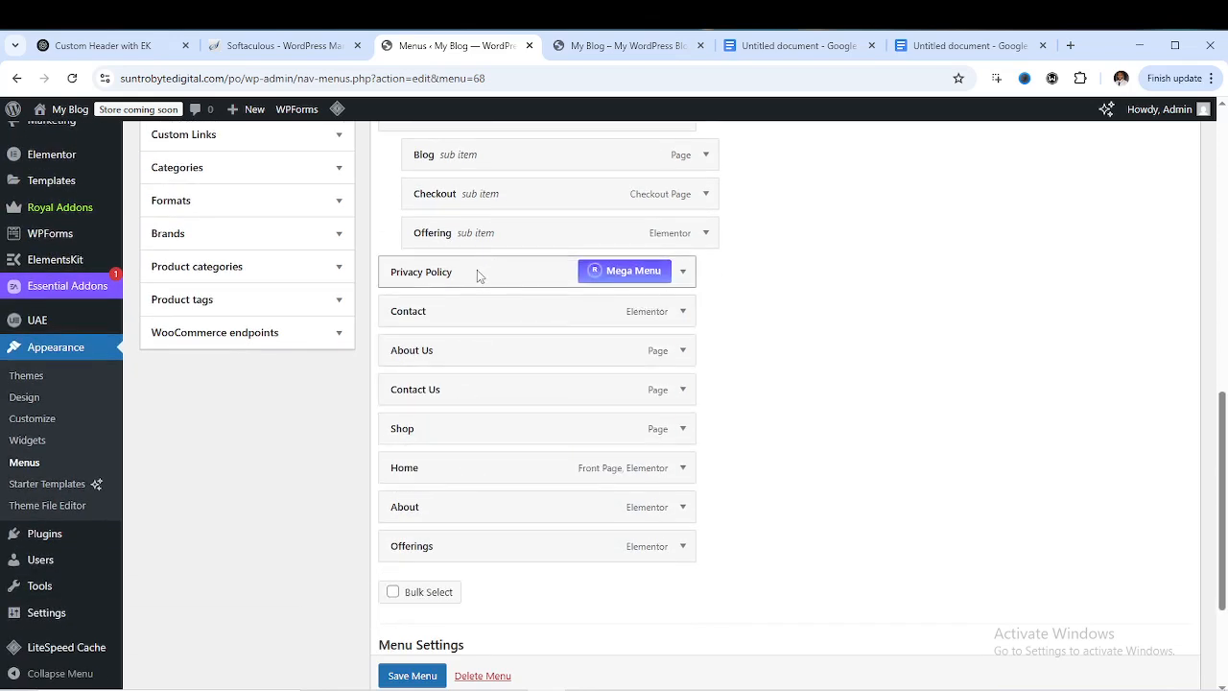
{"action": "left_click_drag", "start_coordinate": [476, 273], "coordinate": [502, 326]}
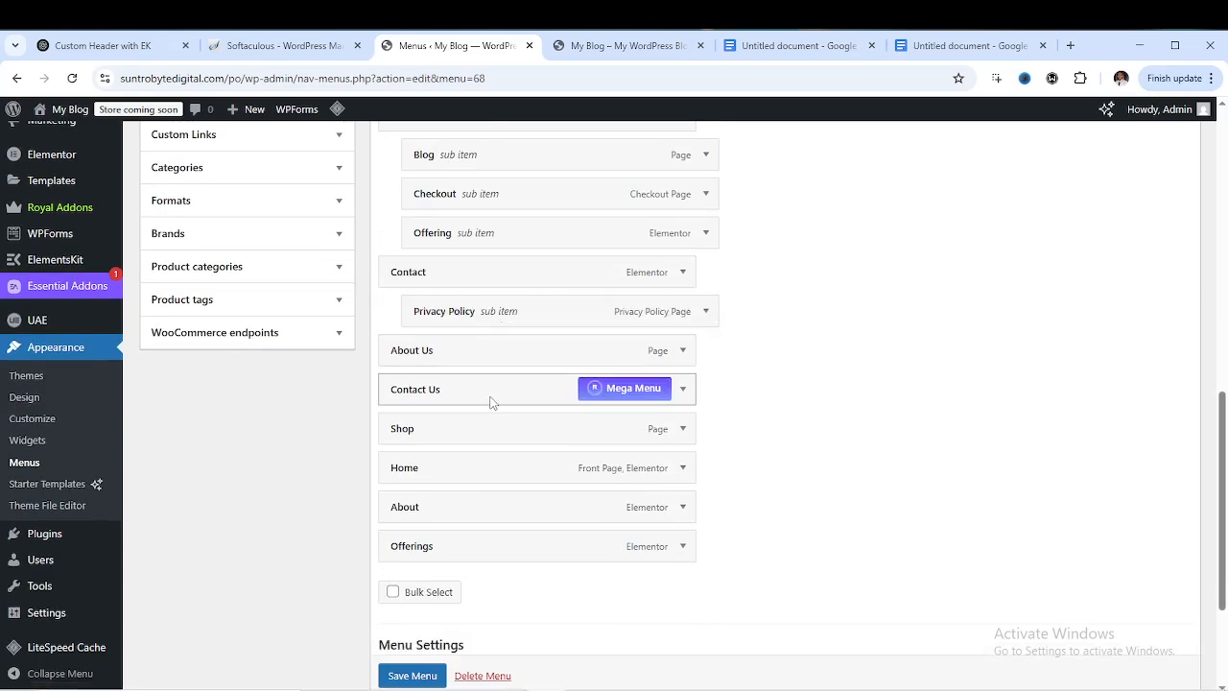
{"action": "left_click_drag", "start_coordinate": [483, 414], "coordinate": [510, 358]}
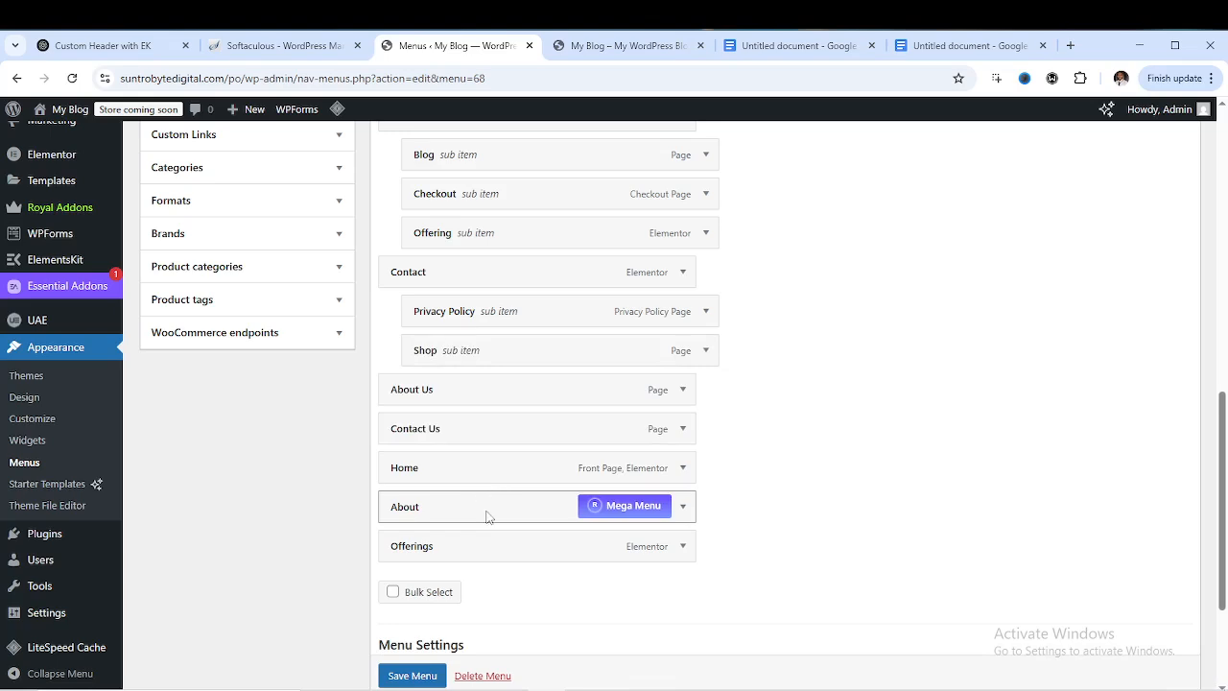
{"action": "left_click_drag", "start_coordinate": [483, 542], "coordinate": [504, 403]}
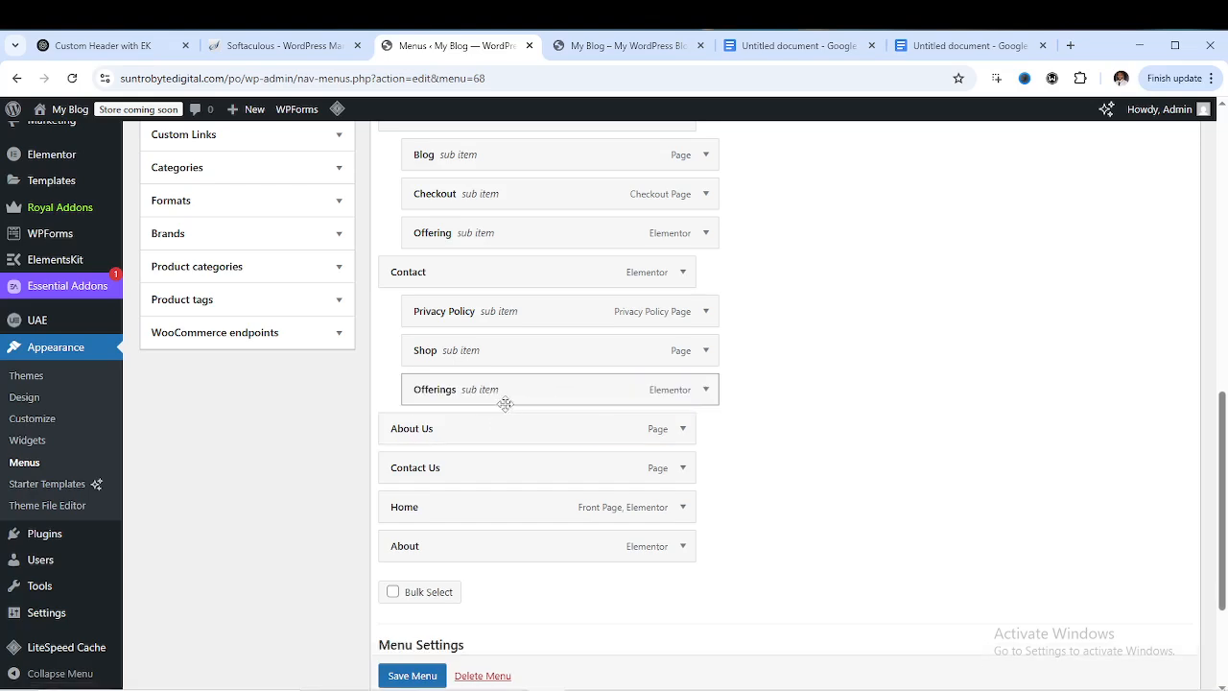
Indent Contact Us and the remaining Home and About items as sub items under About Us
{"action": "scroll", "coordinate": [485, 353], "scroll_direction": "up", "scroll_amount": 2}
{"action": "scroll", "coordinate": [482, 353], "scroll_direction": "up", "scroll_amount": 3}
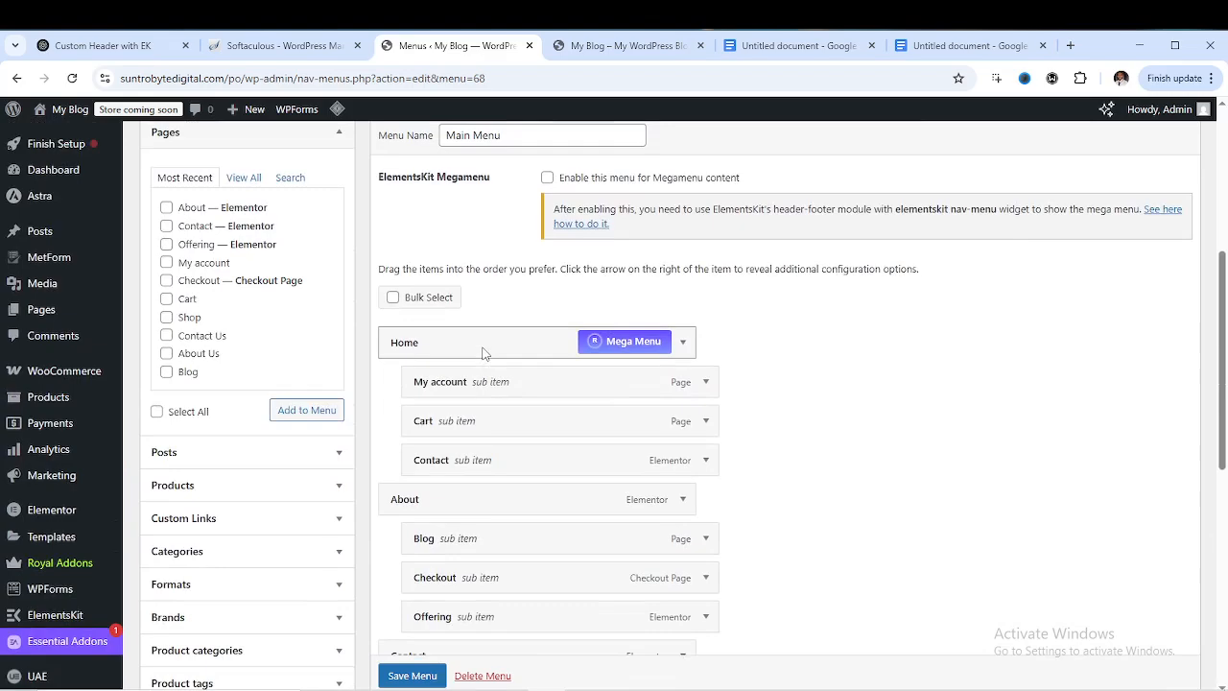
{"action": "scroll", "coordinate": [470, 365], "scroll_direction": "down", "scroll_amount": 2}
{"action": "scroll", "coordinate": [467, 367], "scroll_direction": "down", "scroll_amount": 3}
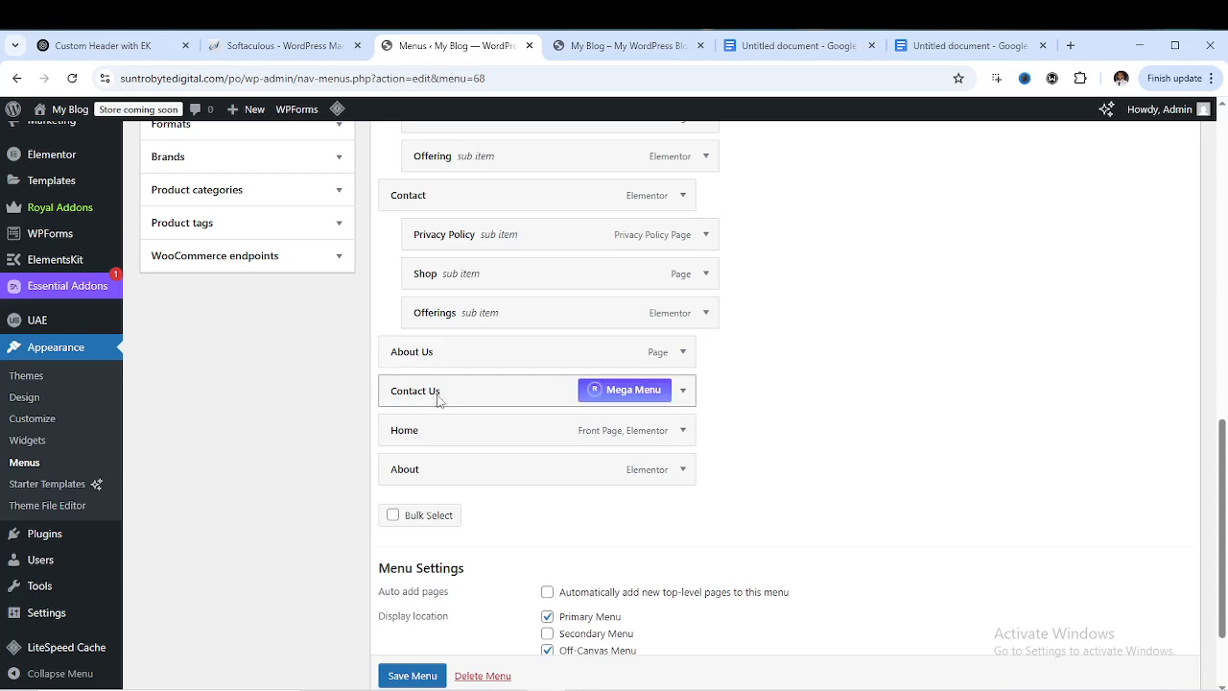
{"action": "left_click_drag", "start_coordinate": [465, 398], "coordinate": [493, 391]}
{"action": "left_click_drag", "start_coordinate": [422, 432], "coordinate": [460, 431]}
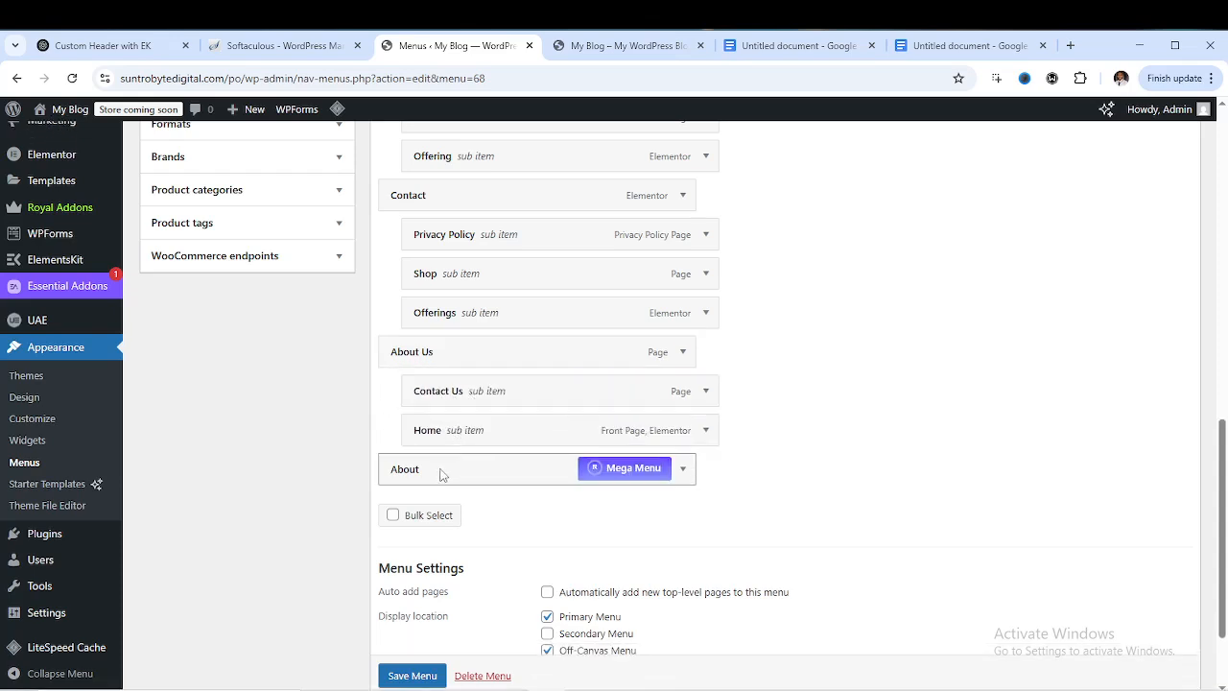
{"action": "left_click_drag", "start_coordinate": [438, 471], "coordinate": [465, 470]}
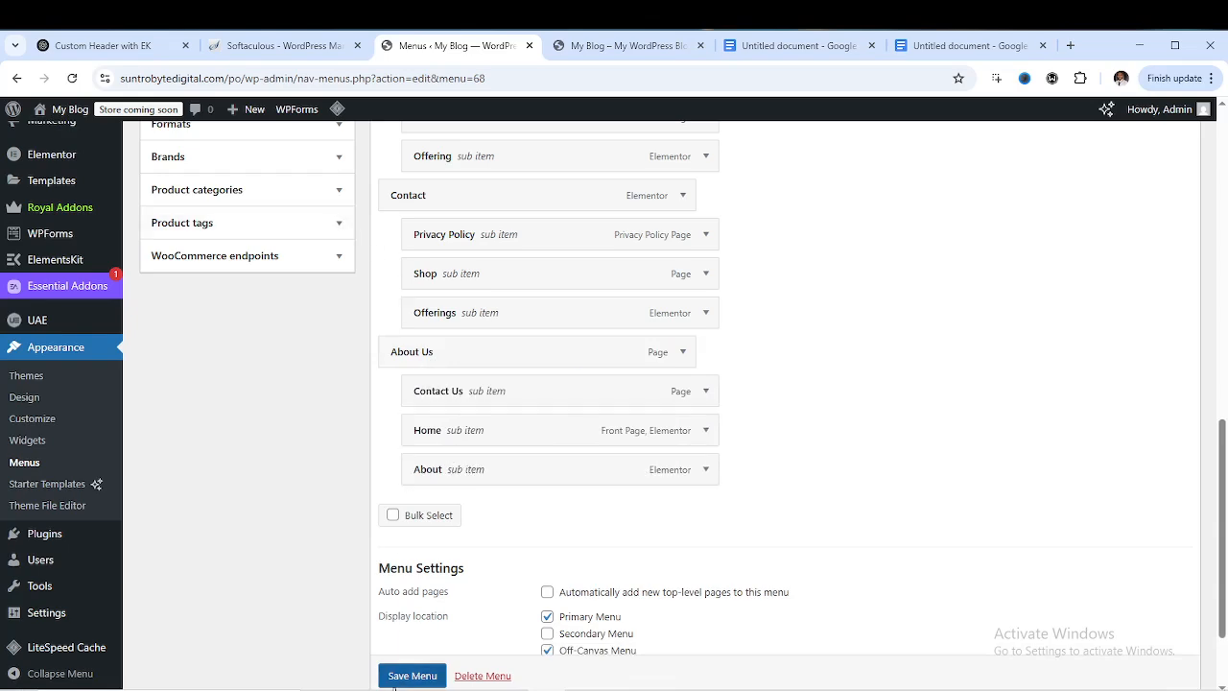
Save the Main Menu with its nested sub items and review the saved structure
{"action": "scroll", "coordinate": [407, 678], "scroll_direction": "down", "scroll_amount": 1}
{"action": "left_click", "coordinate": [407, 676]}
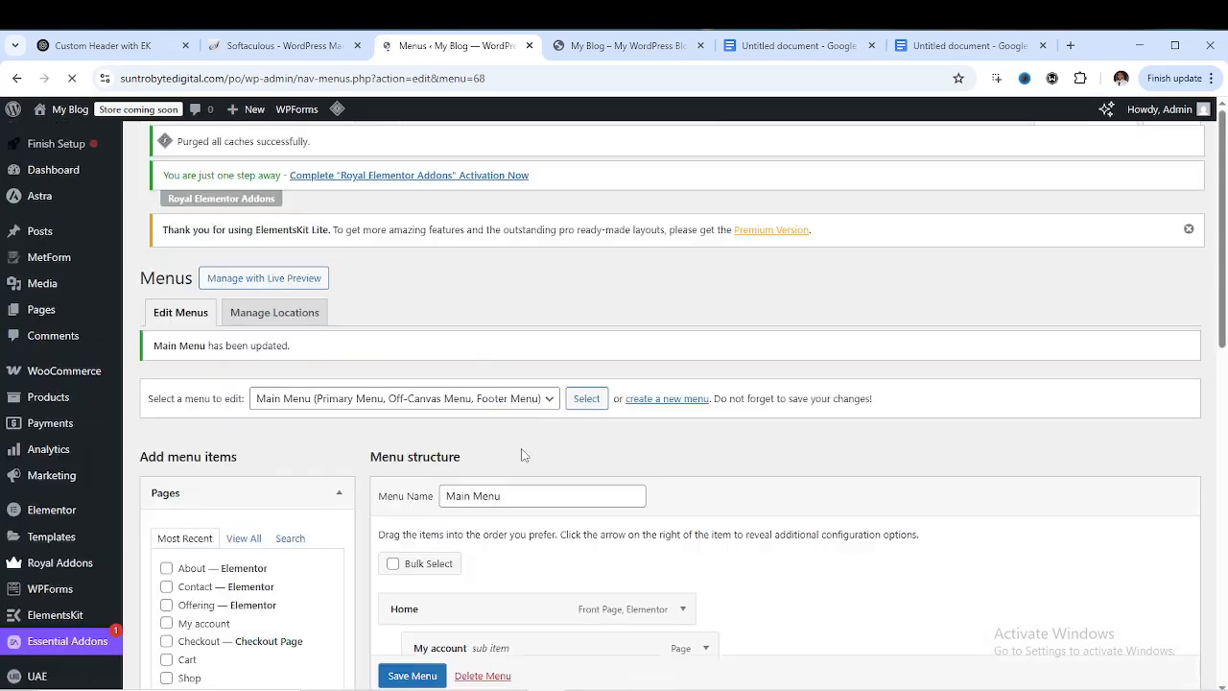
{"action": "scroll", "coordinate": [518, 451], "scroll_direction": "down", "scroll_amount": 5}
{"action": "scroll", "coordinate": [480, 287], "scroll_direction": "down", "scroll_amount": 2}
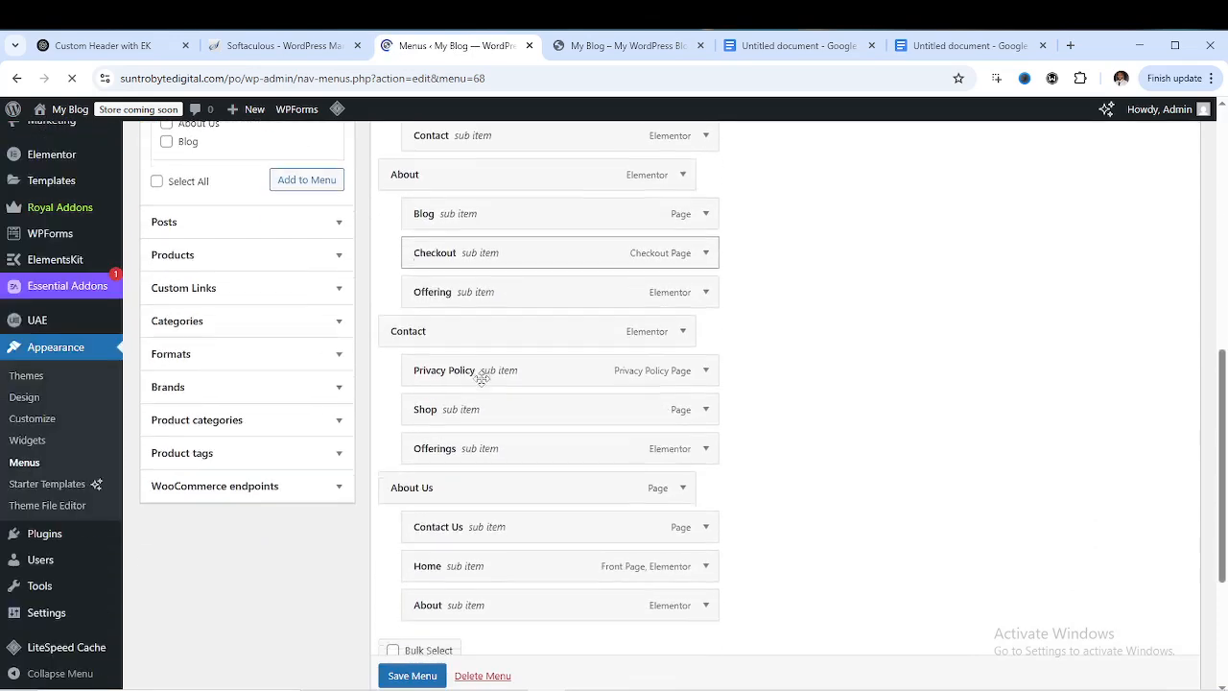
Reload the live site and inspect the header's Home, About, Contact and About Us dropdowns
{"action": "left_click", "coordinate": [606, 45]}
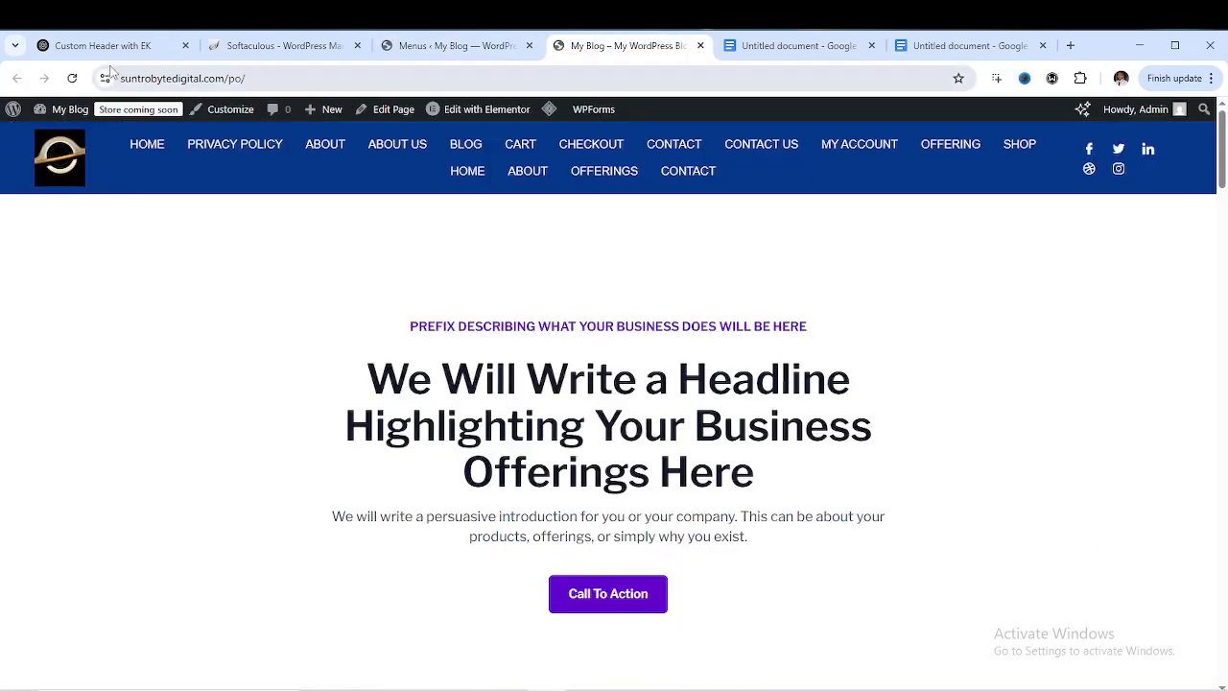
{"action": "left_click", "coordinate": [72, 78]}
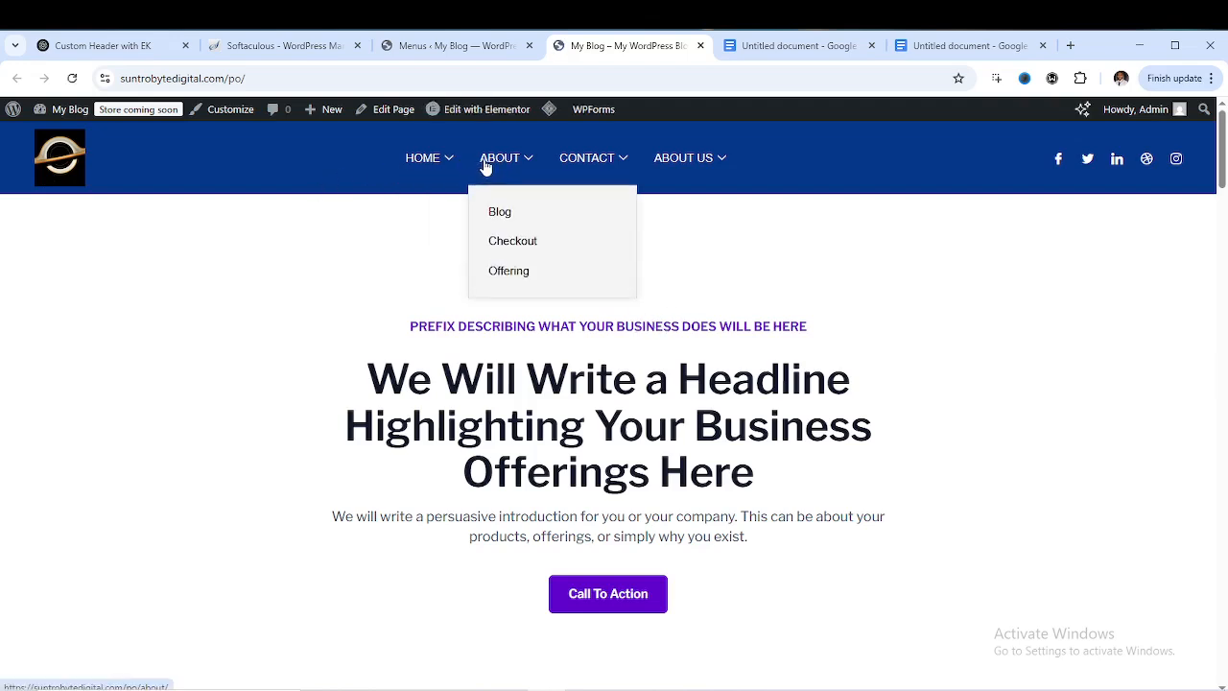
{"action": "mouse_move", "coordinate": [422, 161]}
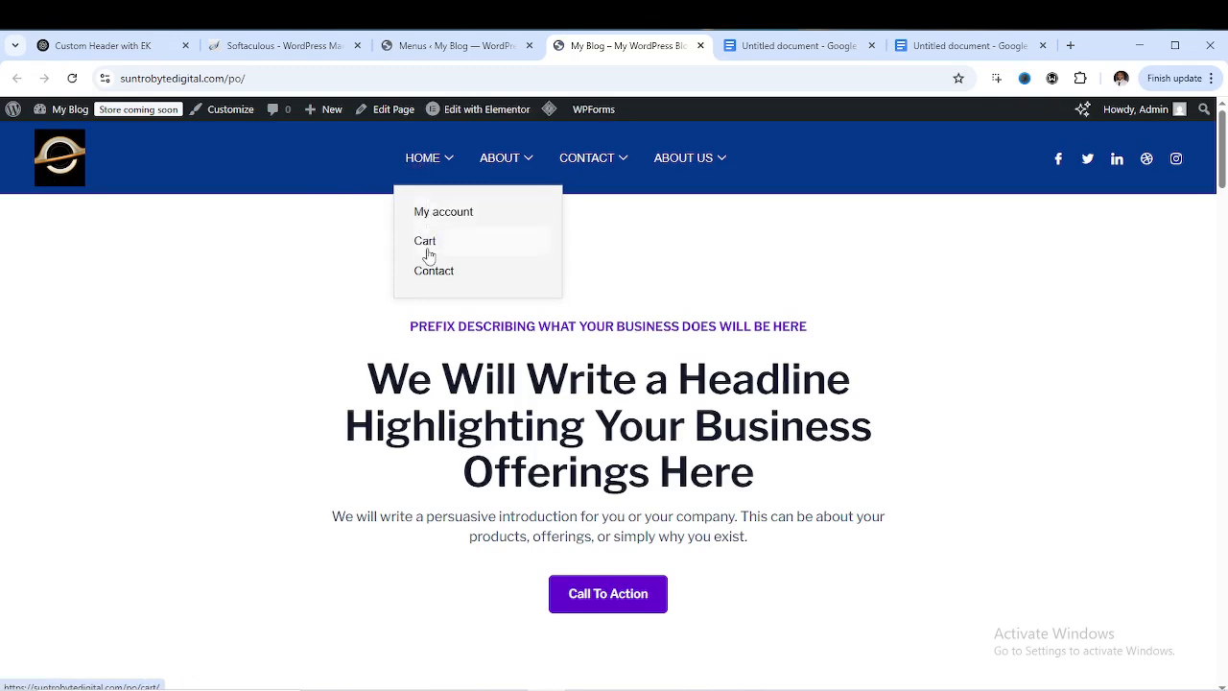
{"action": "mouse_move", "coordinate": [499, 169]}
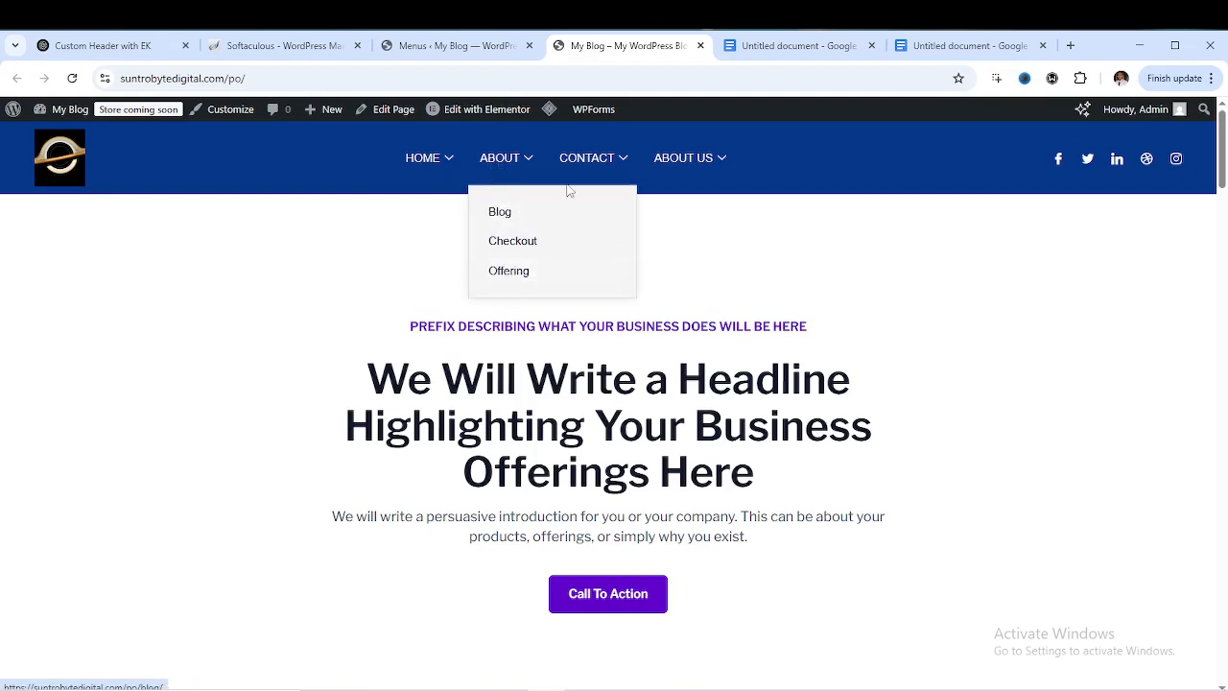
{"action": "mouse_move", "coordinate": [592, 168]}
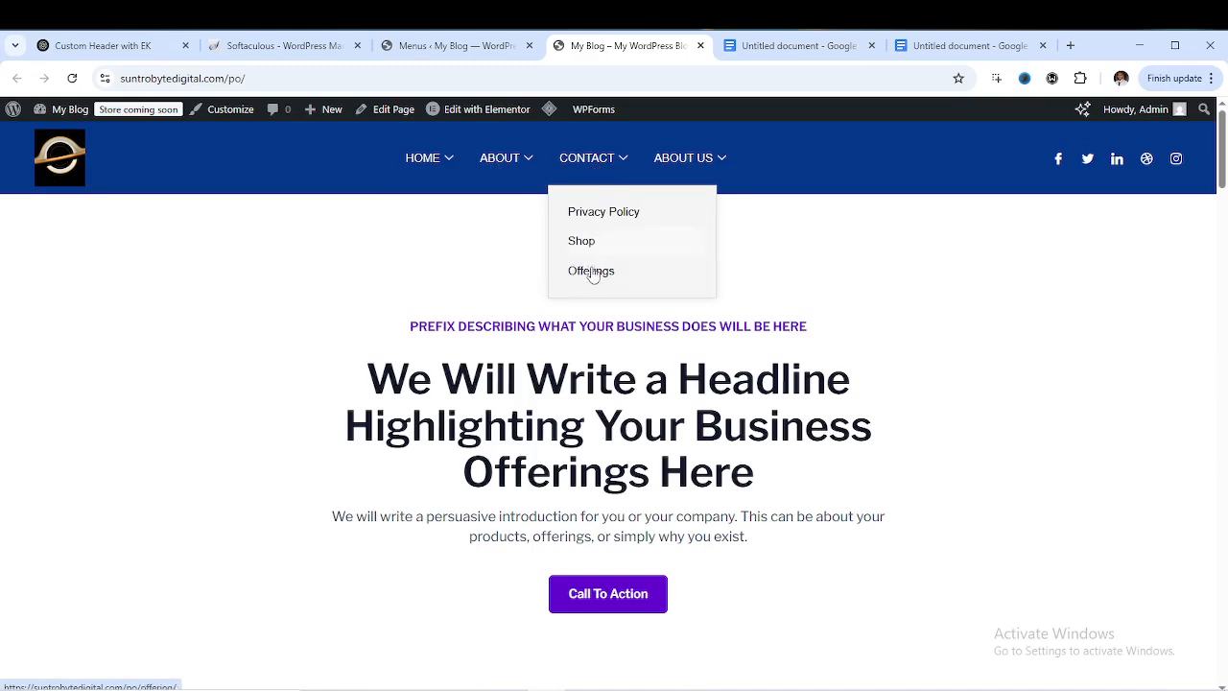
{"action": "mouse_move", "coordinate": [668, 167]}
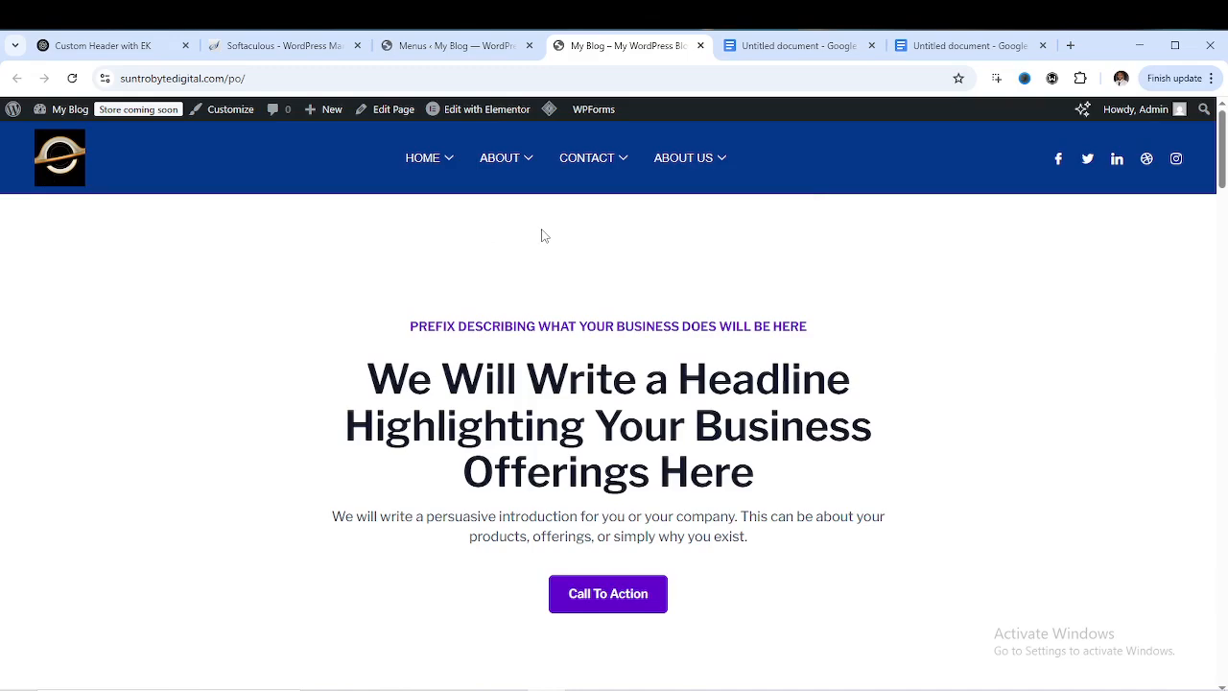
Return to the menu editor and start creating a new menu
{"action": "left_click", "coordinate": [443, 50]}
{"action": "scroll", "coordinate": [507, 468], "scroll_direction": "down", "scroll_amount": 3}
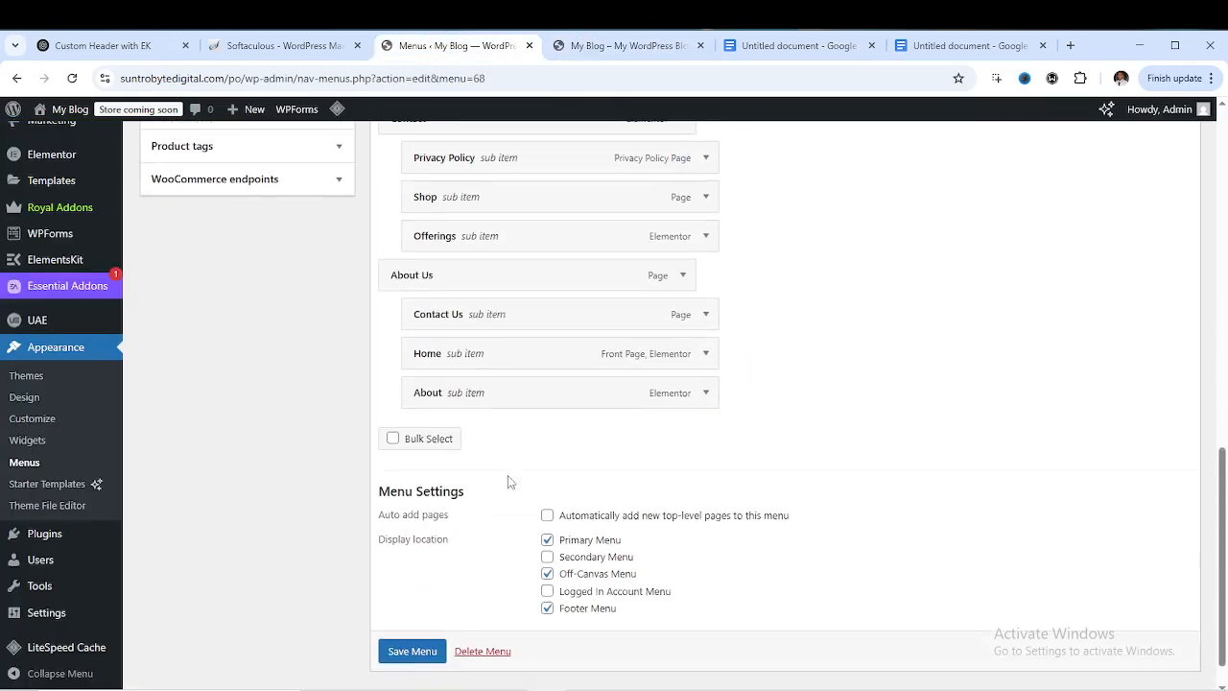
{"action": "scroll", "coordinate": [508, 476], "scroll_direction": "up", "scroll_amount": 4}
{"action": "scroll", "coordinate": [508, 476], "scroll_direction": "up", "scroll_amount": 6}
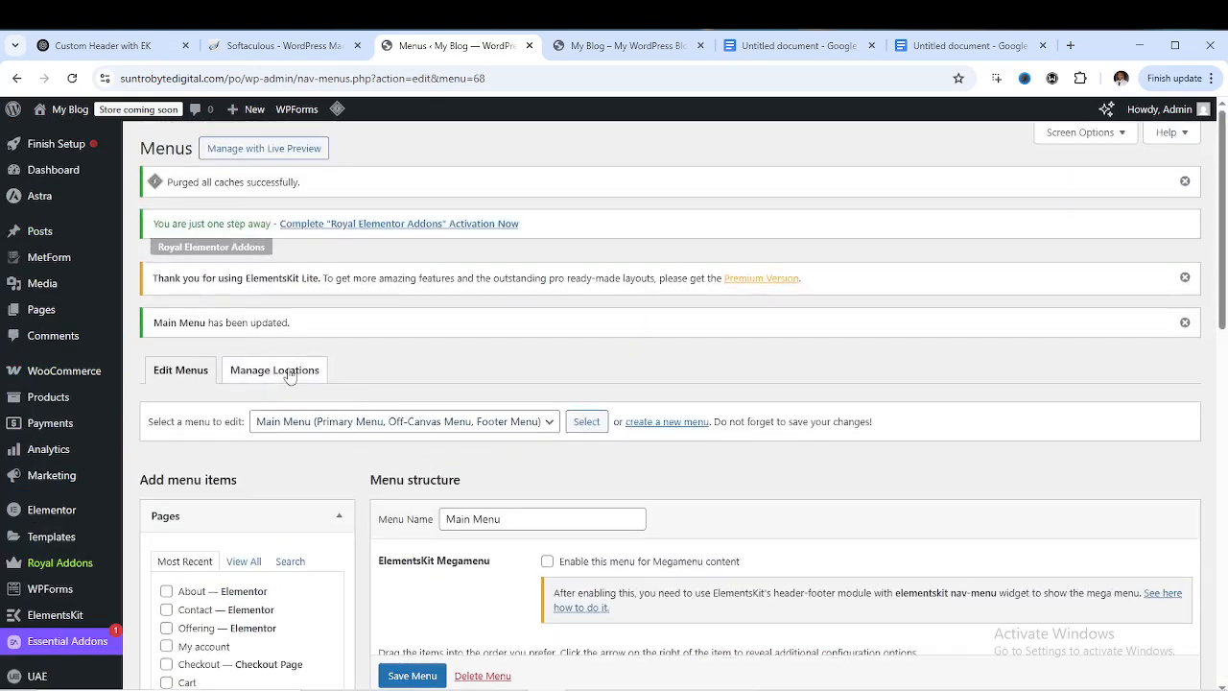
{"action": "scroll", "coordinate": [583, 420], "scroll_direction": "down", "scroll_amount": 1}
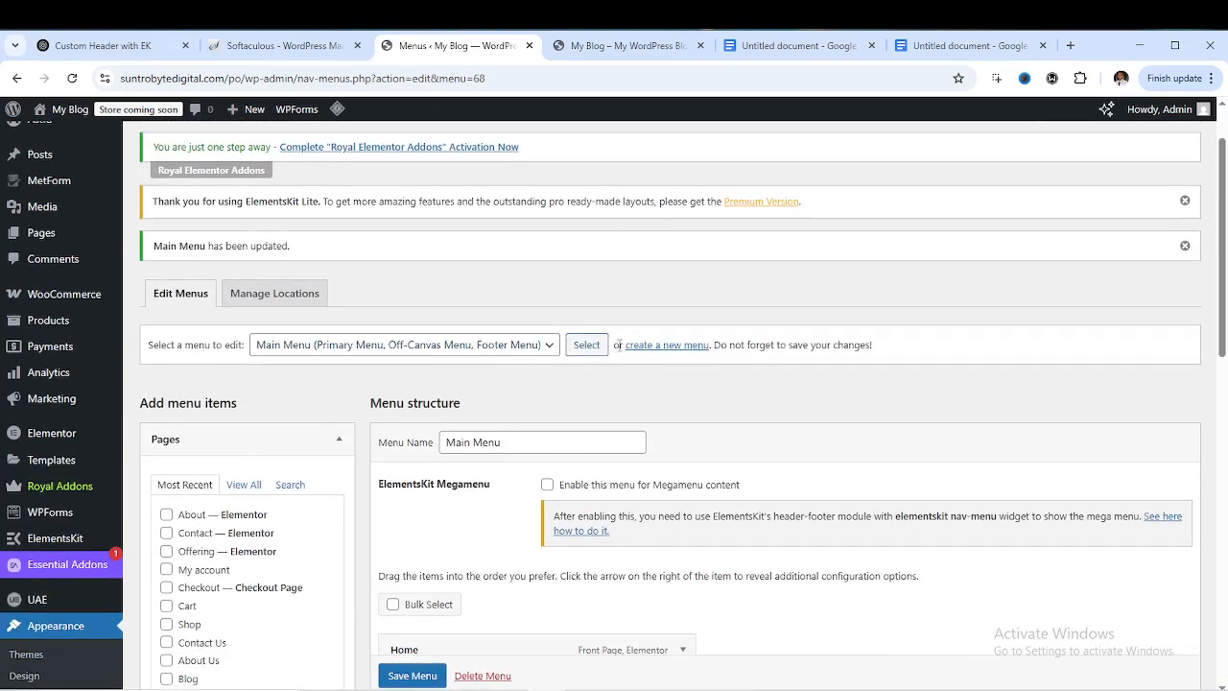
{"action": "left_click", "coordinate": [660, 345]}
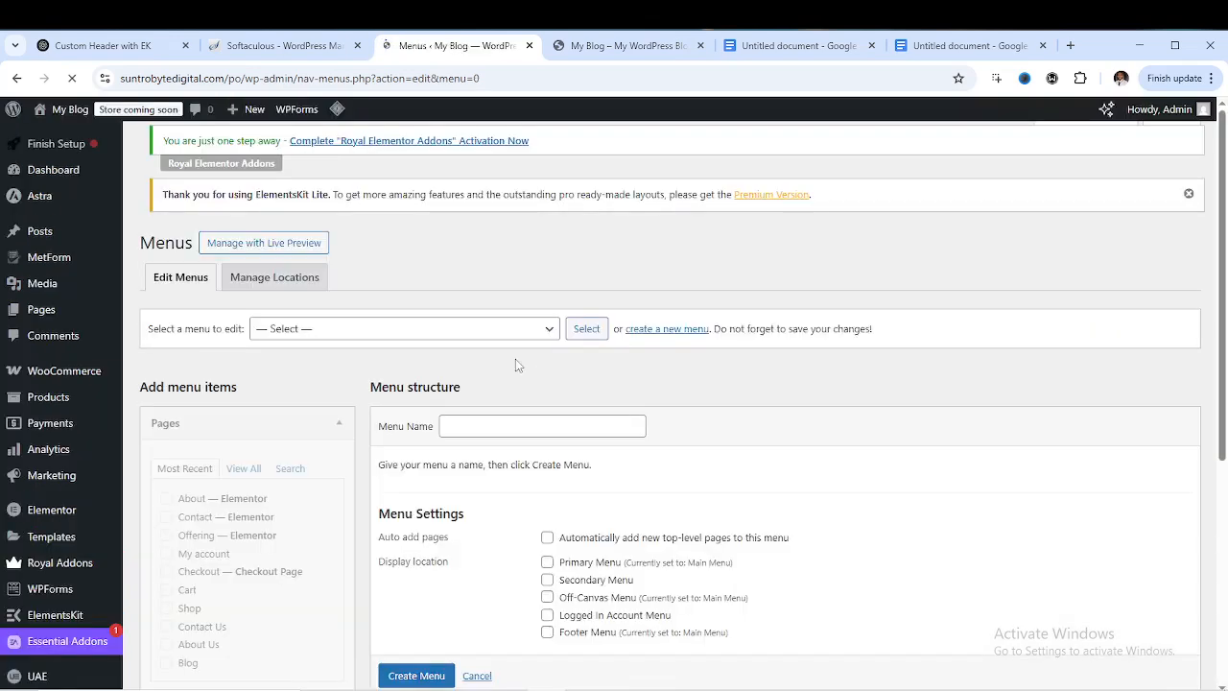
Create a new menu named Footer and assign it to the Footer Menu display location
{"action": "left_click", "coordinate": [341, 330]}
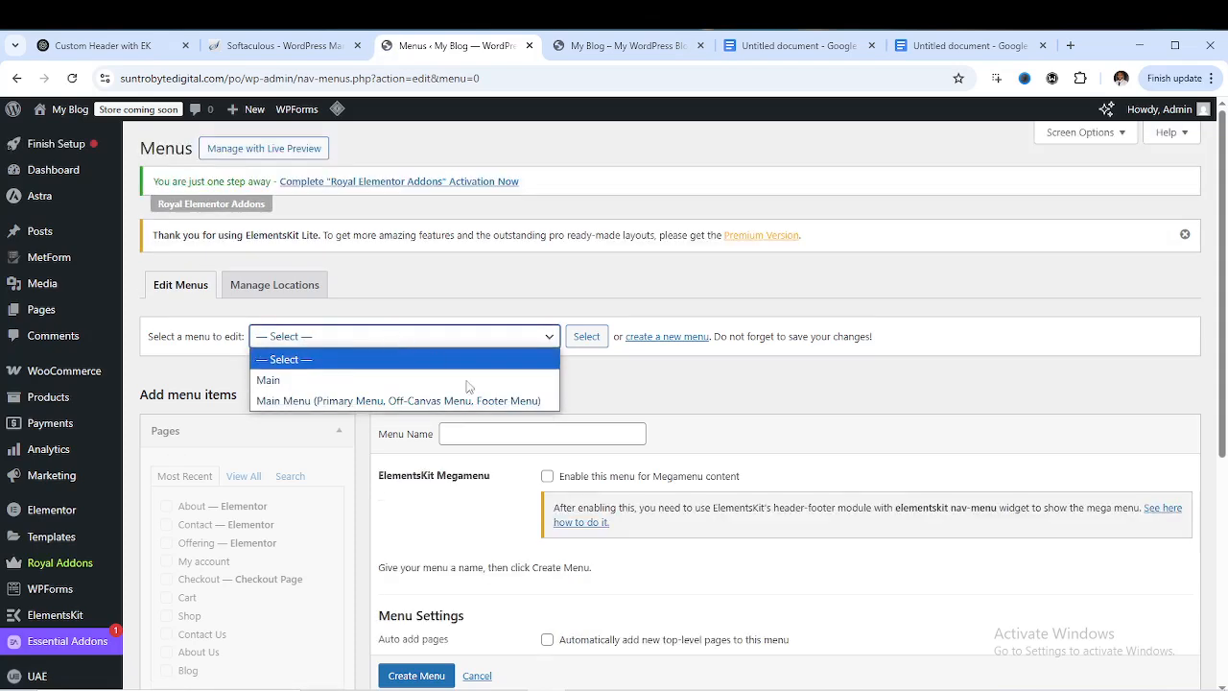
{"action": "left_click", "coordinate": [518, 436]}
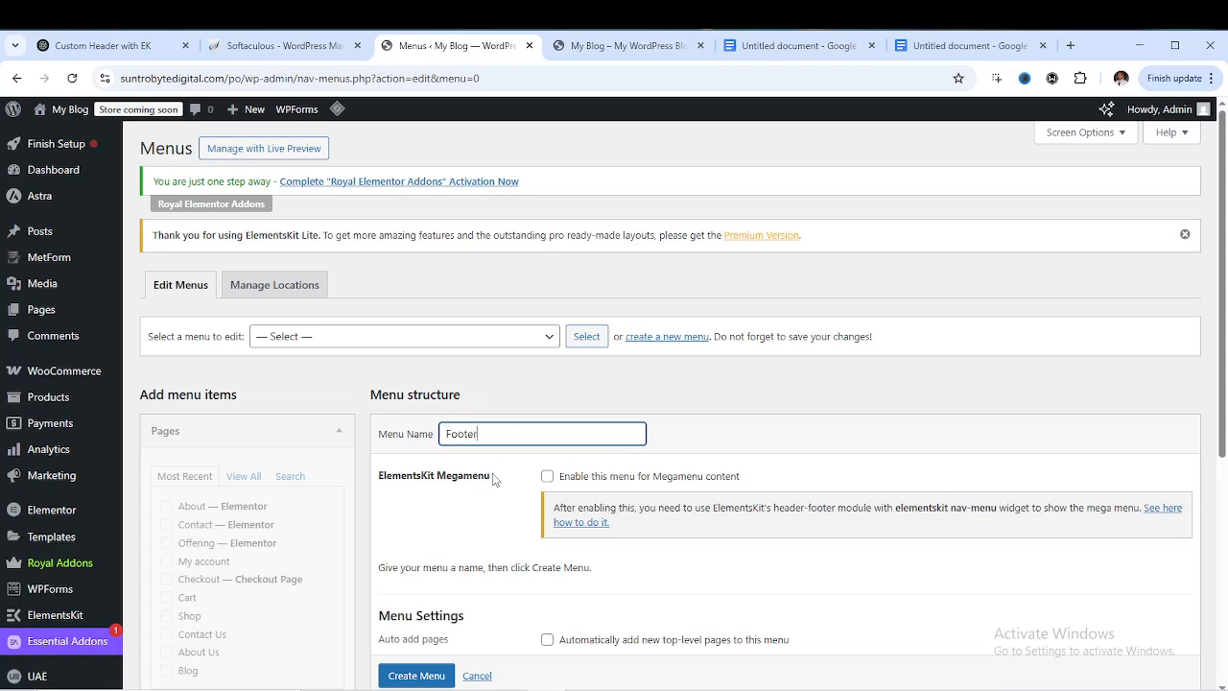
{"action": "scroll", "coordinate": [493, 478], "scroll_direction": "down", "scroll_amount": 3}
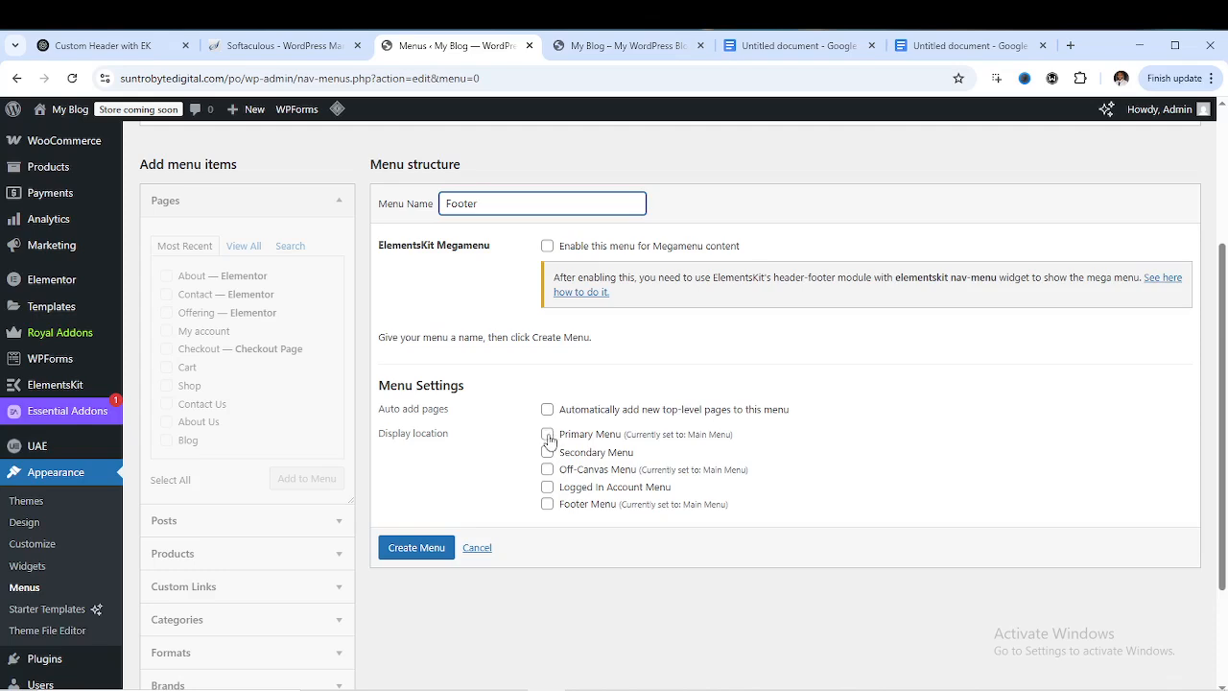
{"action": "double_click", "coordinate": [547, 437]}
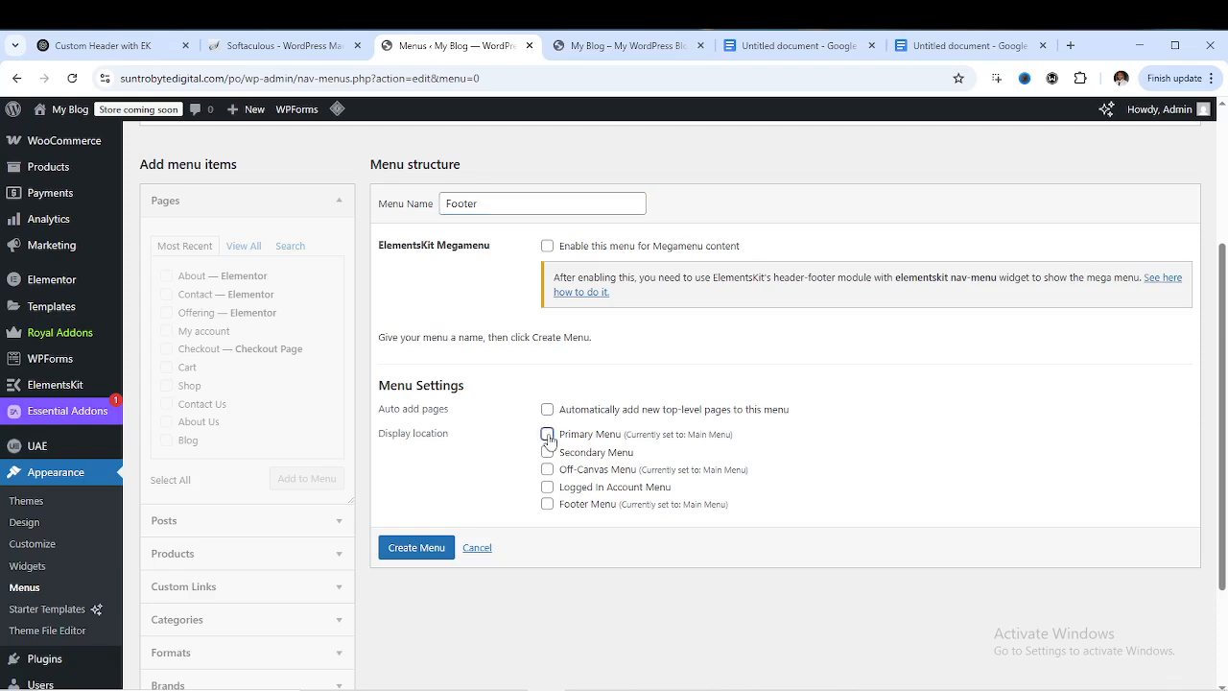
{"action": "left_click", "coordinate": [547, 504]}
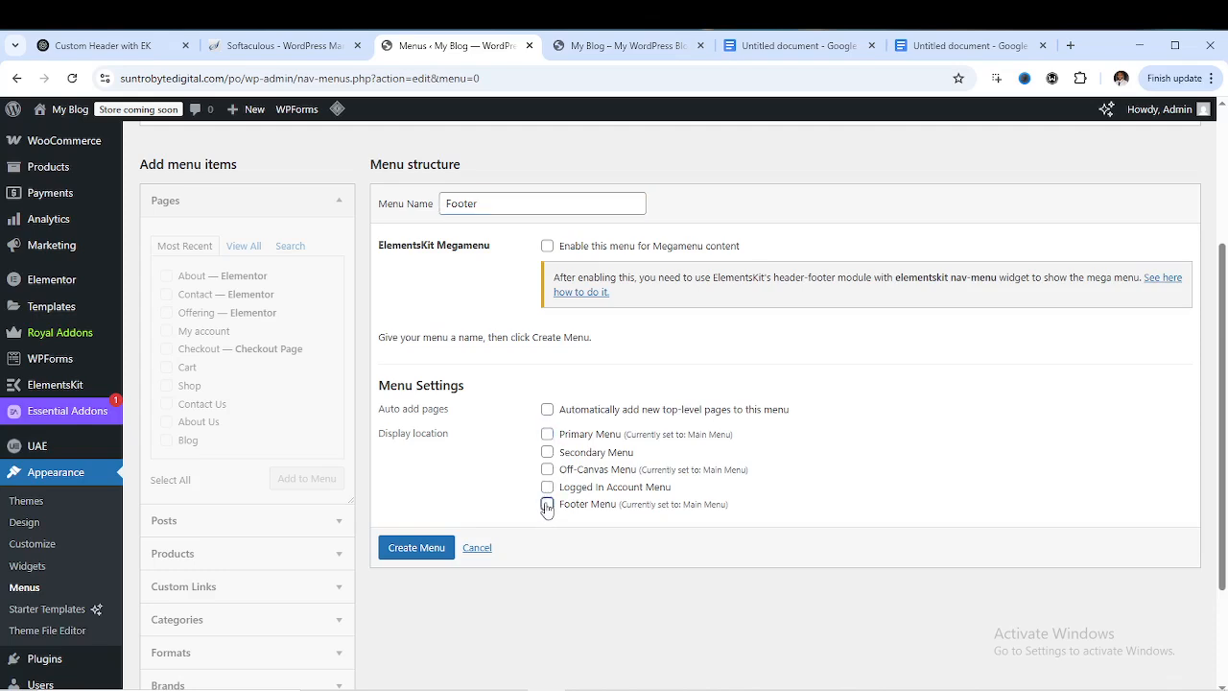
{"action": "left_click", "coordinate": [414, 549]}
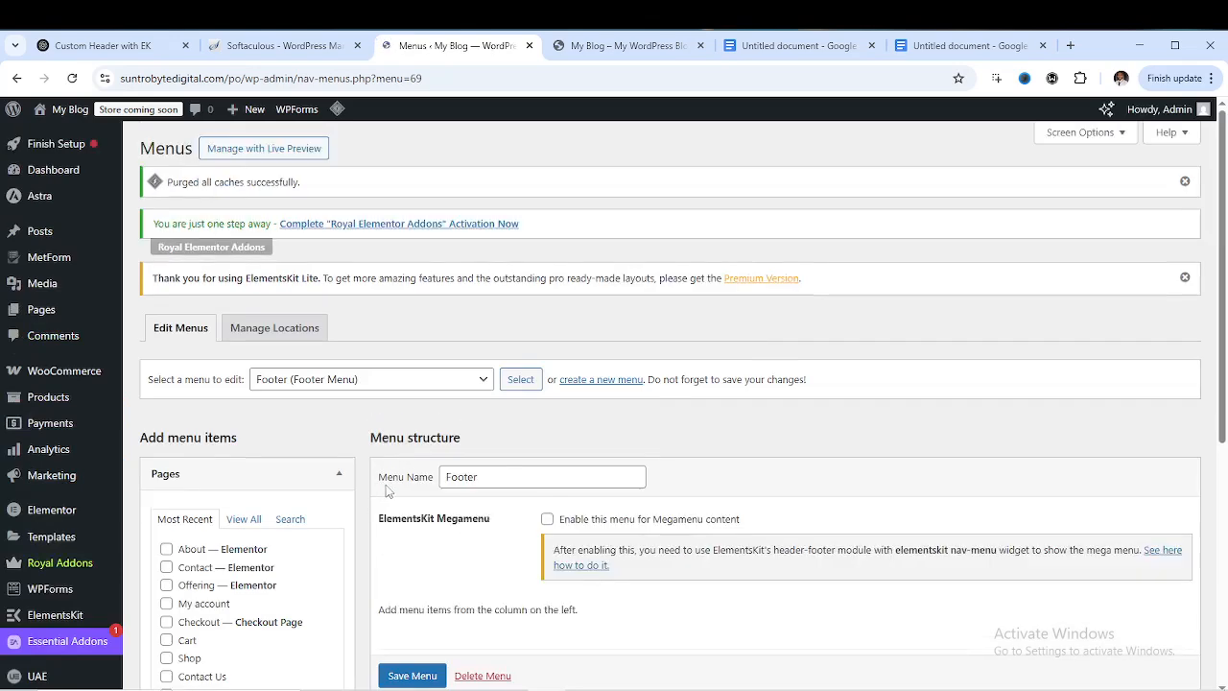
Add the About, Contact, Offering and My account pages to the Footer menu and save it
{"action": "scroll", "coordinate": [436, 487], "scroll_direction": "down", "scroll_amount": 2}
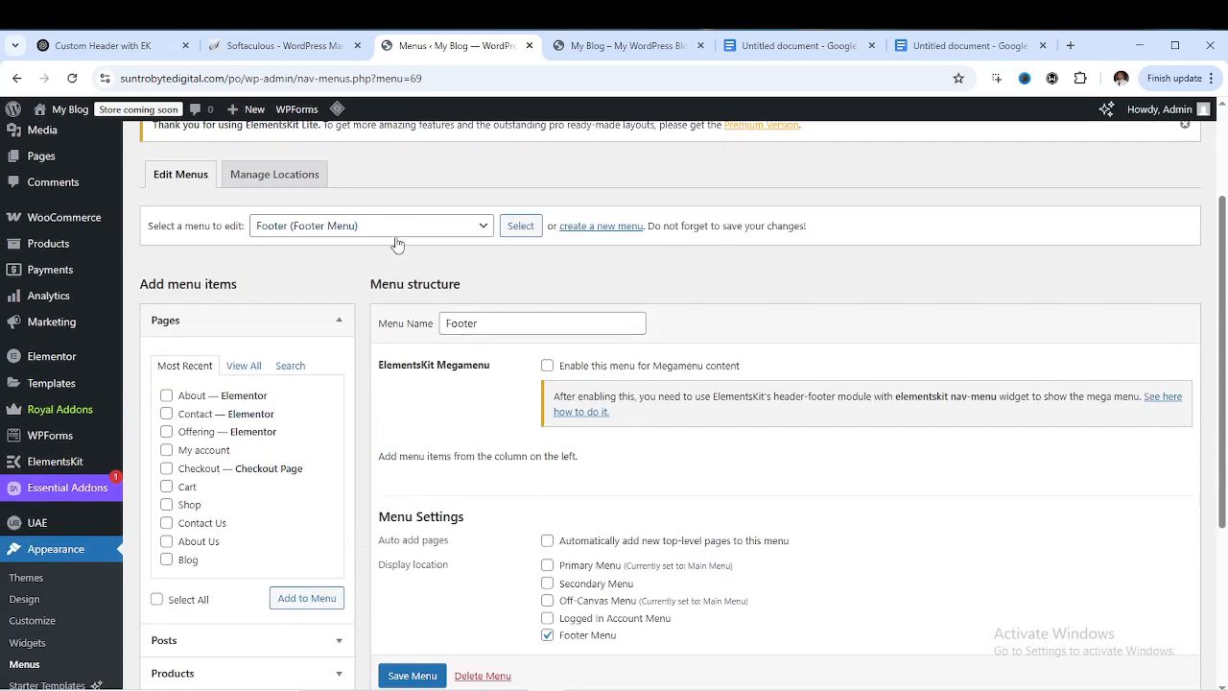
{"action": "scroll", "coordinate": [470, 403], "scroll_direction": "down", "scroll_amount": 2}
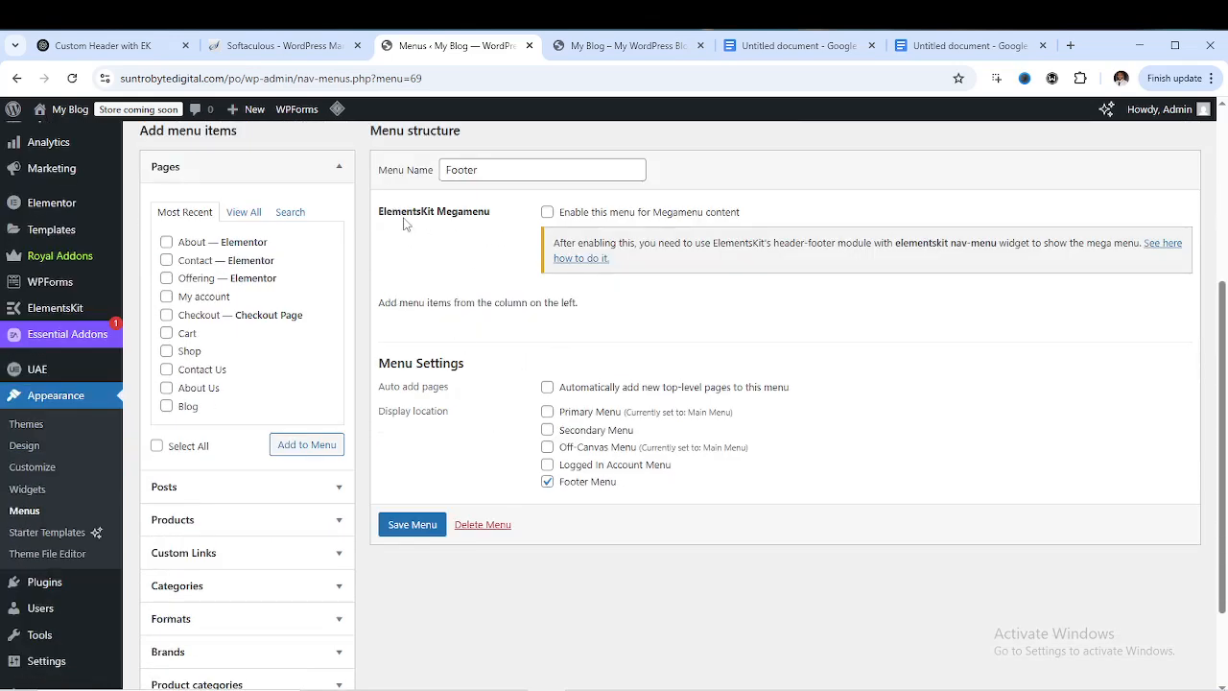
{"action": "scroll", "coordinate": [518, 389], "scroll_direction": "down", "scroll_amount": 2}
{"action": "scroll", "coordinate": [518, 389], "scroll_direction": "up", "scroll_amount": 3}
{"action": "scroll", "coordinate": [192, 384], "scroll_direction": "down", "scroll_amount": 2}
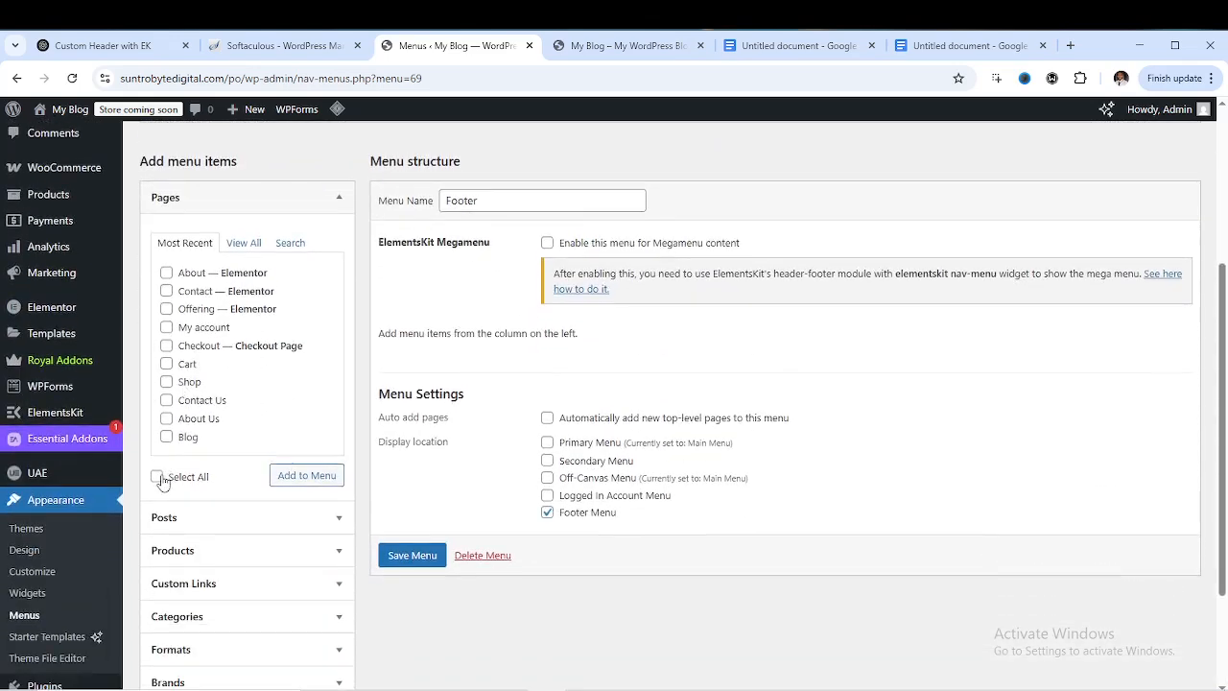
{"action": "left_click", "coordinate": [167, 274]}
{"action": "left_click", "coordinate": [167, 291]}
{"action": "left_click", "coordinate": [167, 309]}
{"action": "left_click", "coordinate": [167, 328]}
{"action": "scroll", "coordinate": [248, 480], "scroll_direction": "down", "scroll_amount": 1}
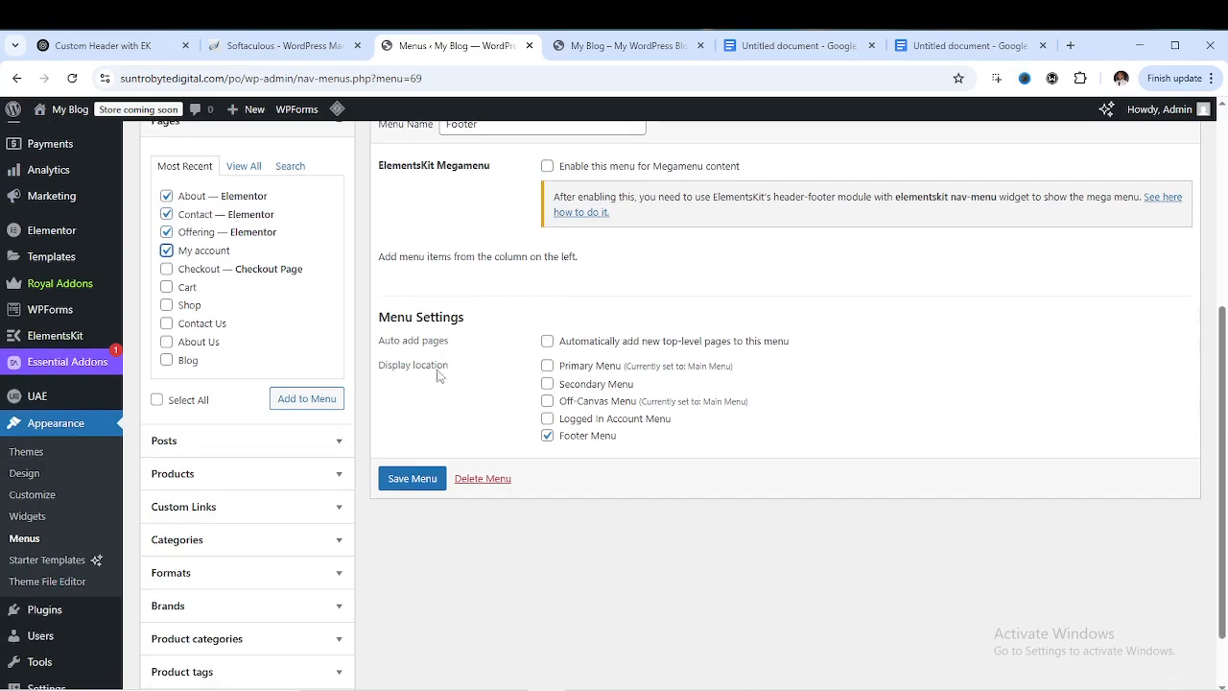
{"action": "left_click", "coordinate": [307, 403]}
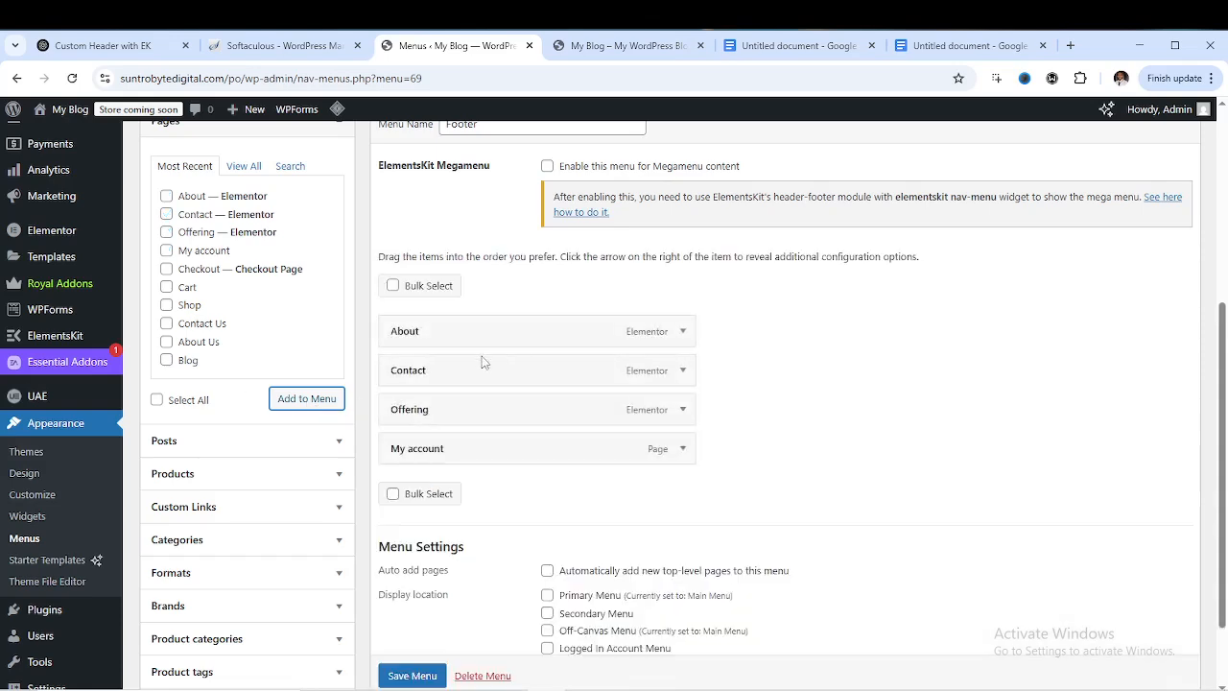
{"action": "scroll", "coordinate": [431, 578], "scroll_direction": "down", "scroll_amount": 2}
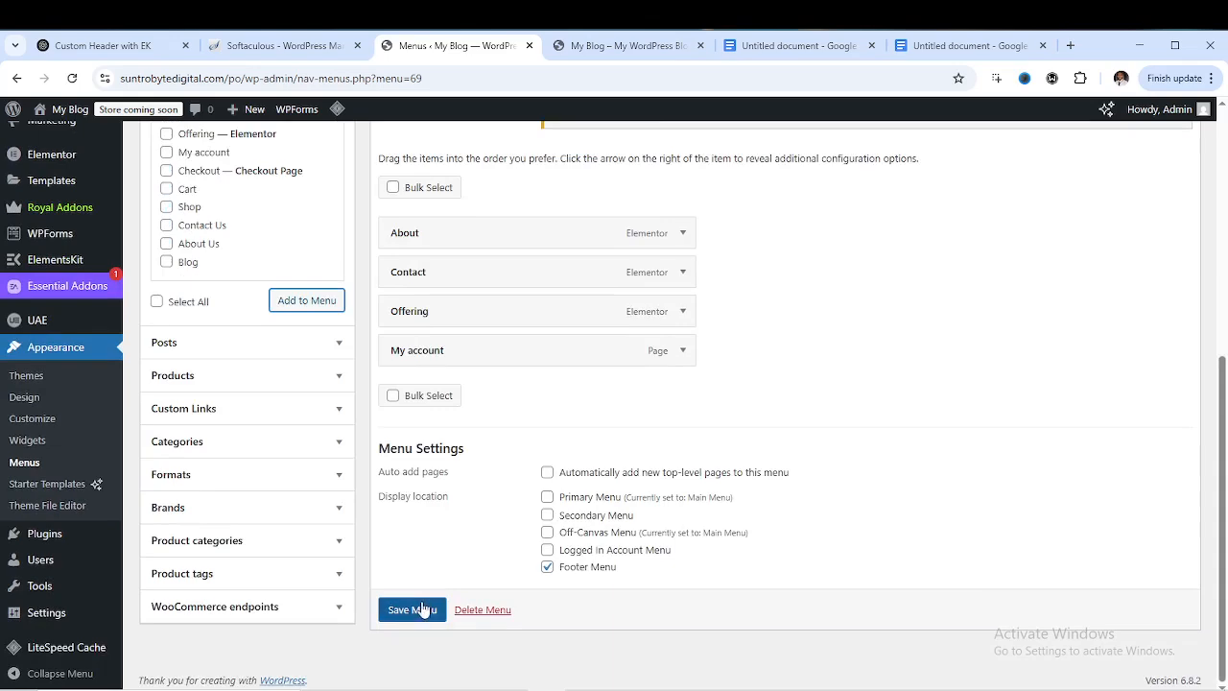
{"action": "left_click", "coordinate": [412, 610]}
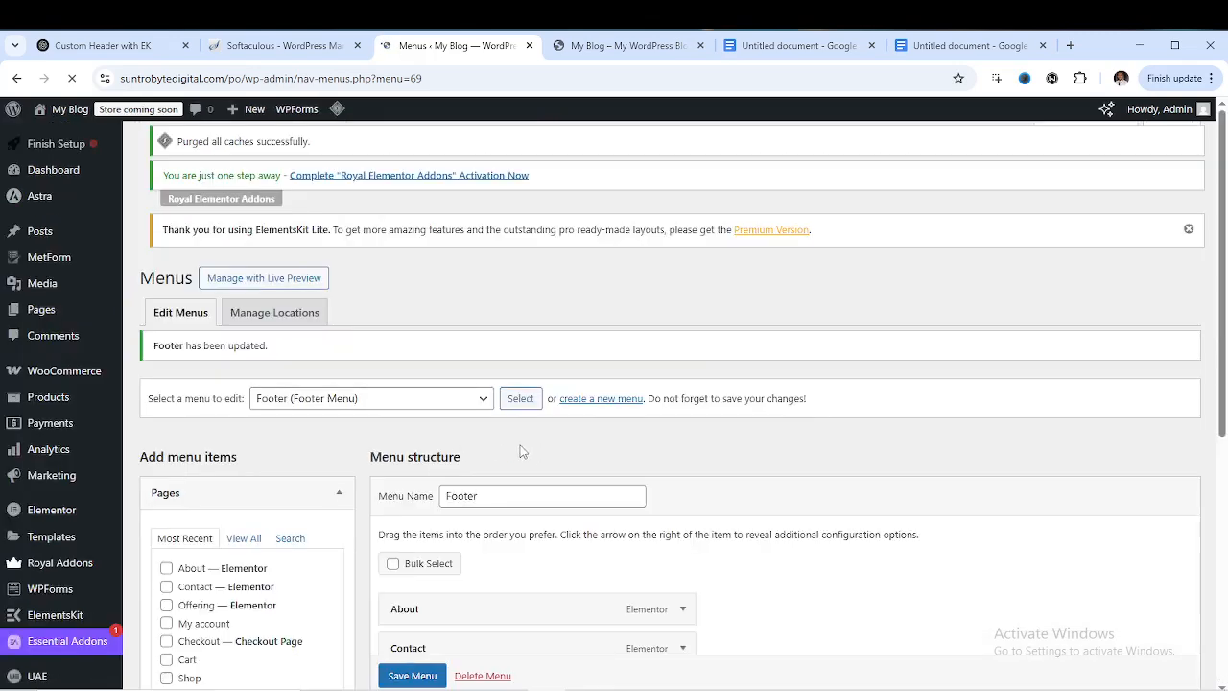
Save the Footer menu with Primary Menu as an additional display location and check the live site's header Home dropdown
{"action": "scroll", "coordinate": [517, 457], "scroll_direction": "down", "scroll_amount": 2}
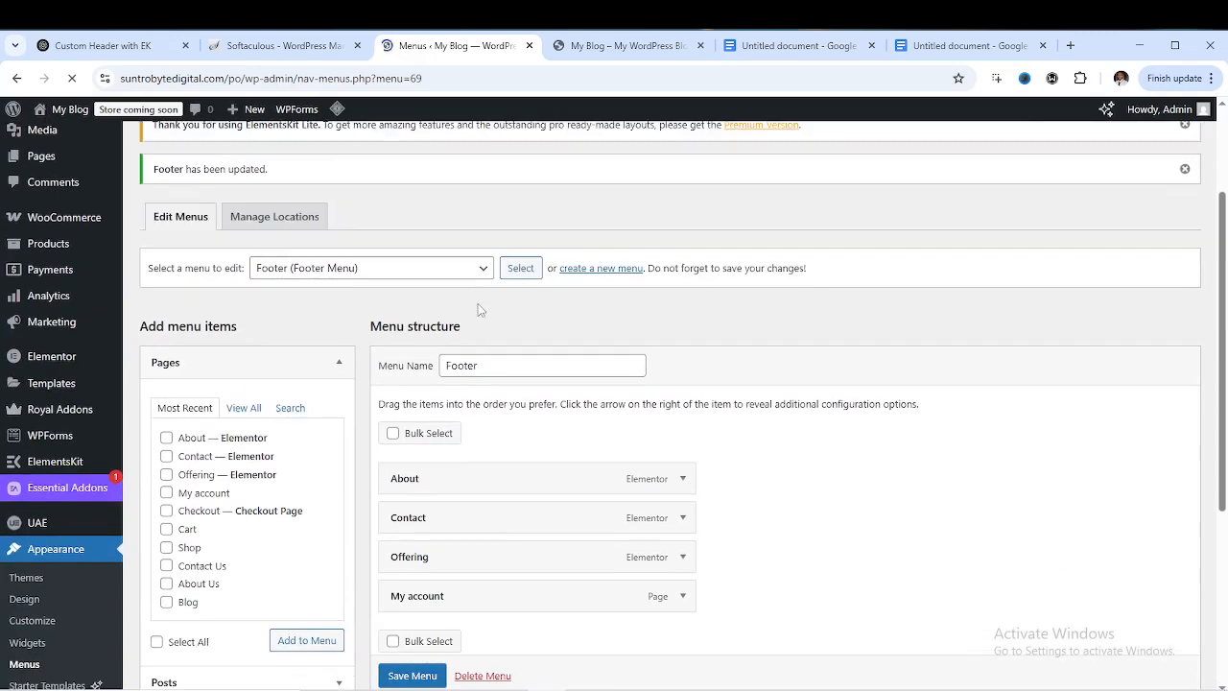
{"action": "left_click", "coordinate": [483, 273]}
{"action": "left_click", "coordinate": [483, 275]}
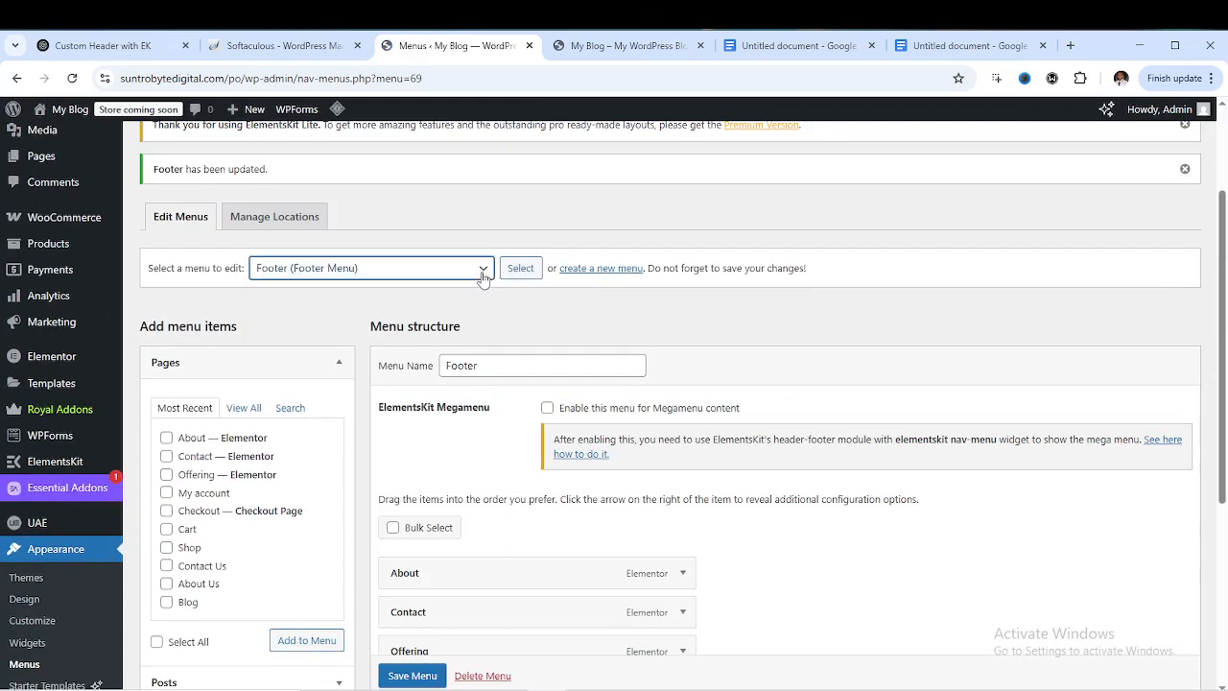
{"action": "left_click", "coordinate": [483, 276]}
{"action": "left_click", "coordinate": [482, 273]}
{"action": "scroll", "coordinate": [475, 288], "scroll_direction": "down", "scroll_amount": 3}
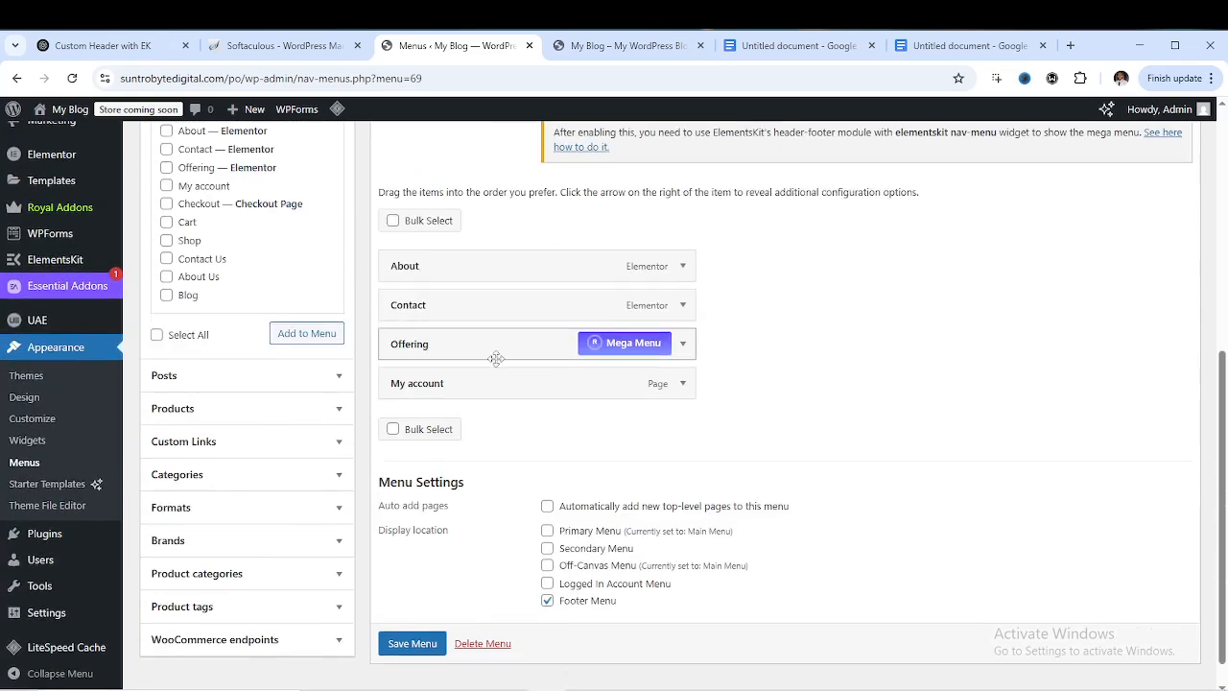
{"action": "left_click", "coordinate": [547, 530]}
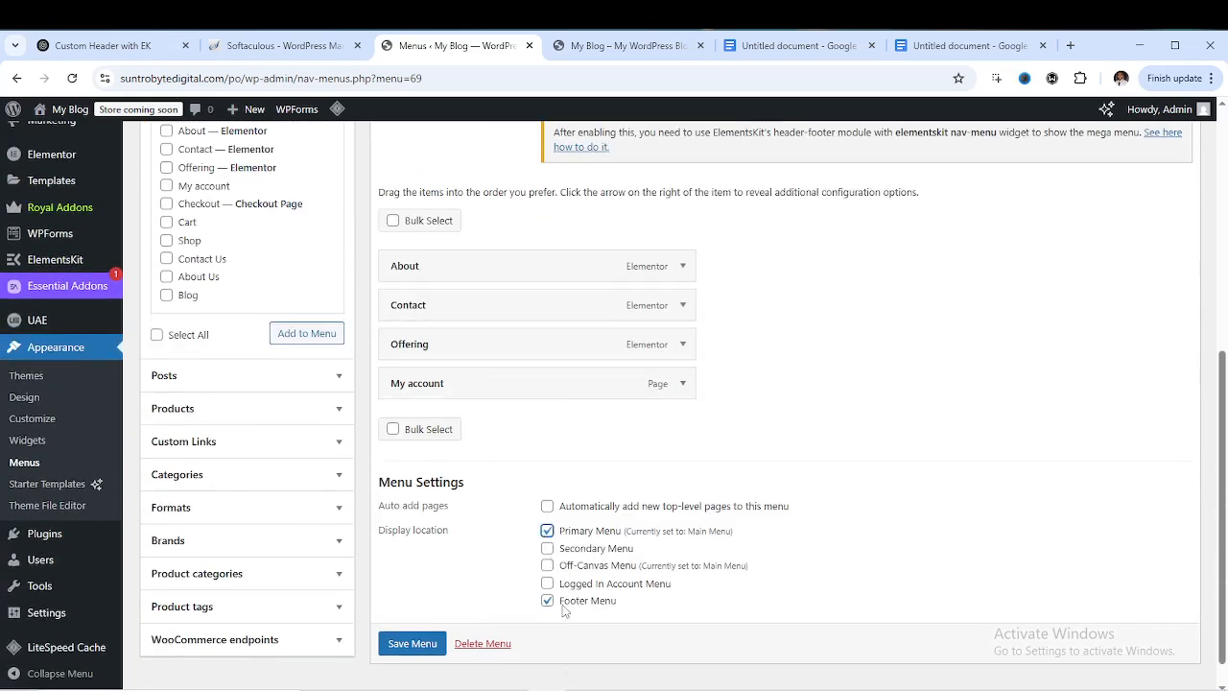
{"action": "left_click", "coordinate": [431, 642]}
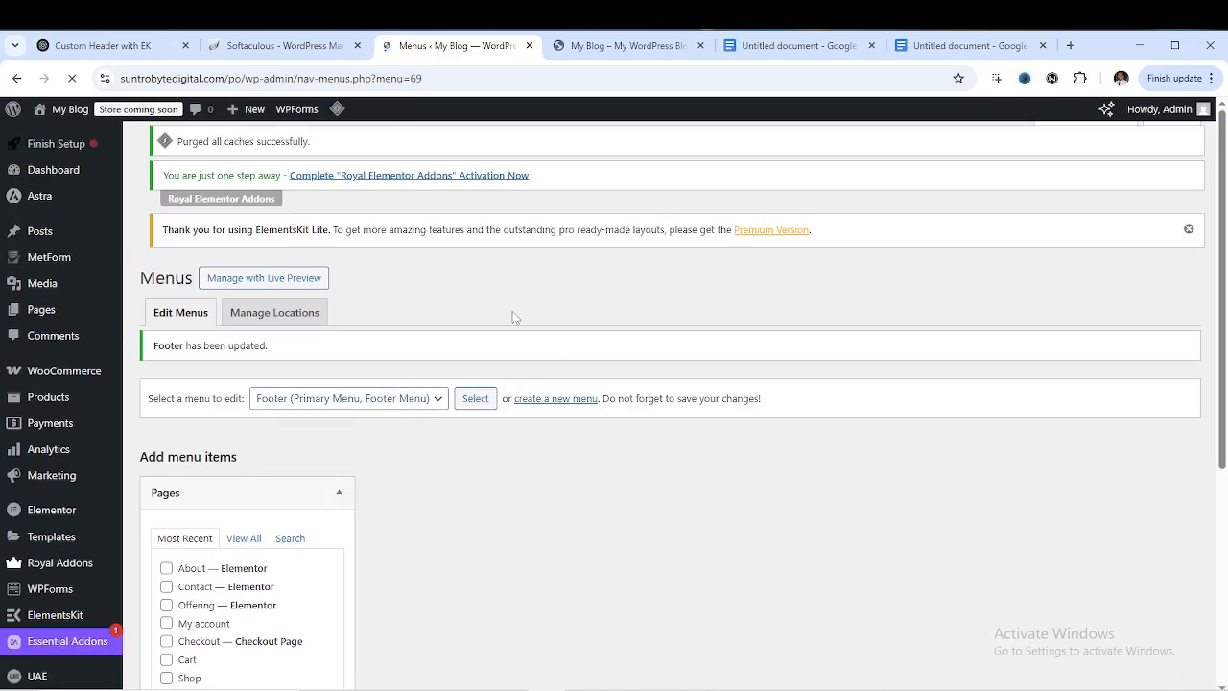
{"action": "left_click", "coordinate": [623, 45]}
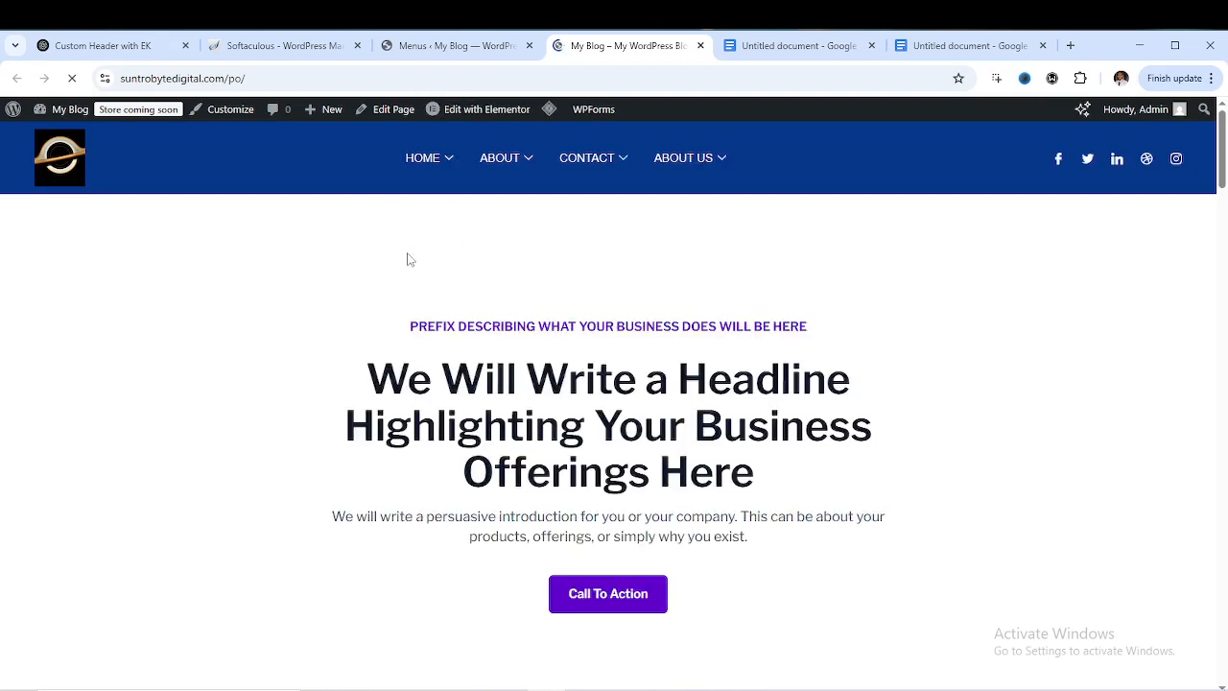
{"action": "mouse_move", "coordinate": [425, 170]}
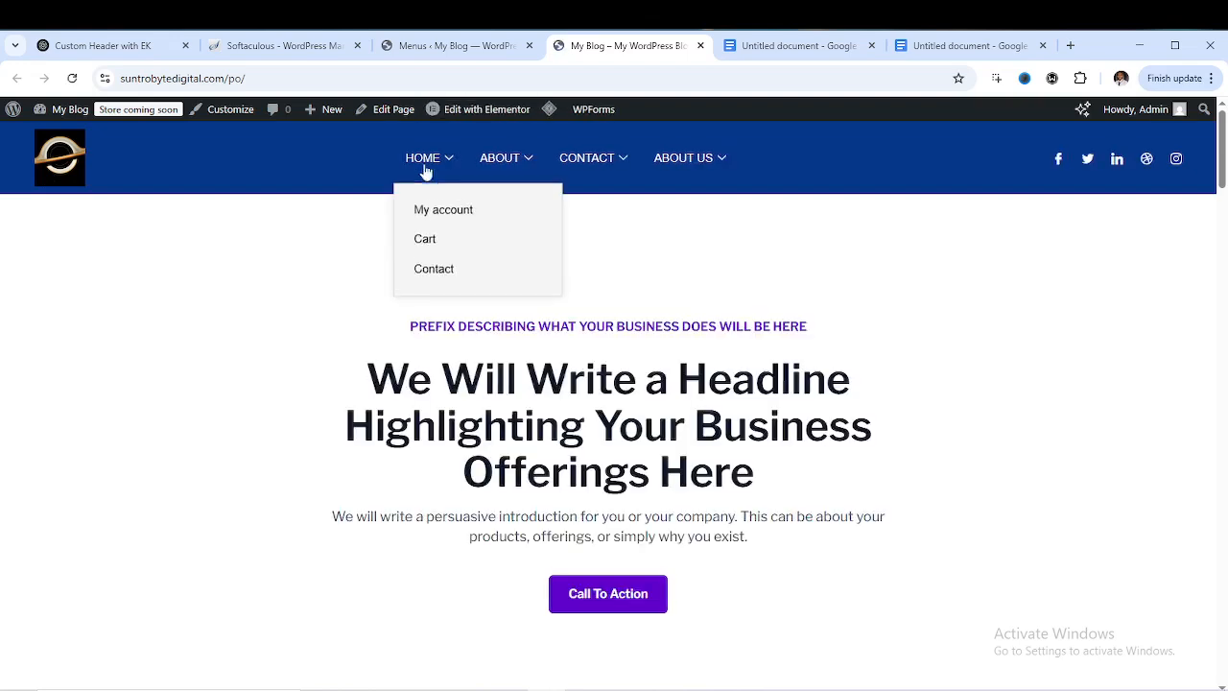
Recheck the Footer menu's selected display locations in the menu editor and save the menu again
{"action": "left_click", "coordinate": [422, 45]}
{"action": "scroll", "coordinate": [382, 321], "scroll_direction": "down", "scroll_amount": 3}
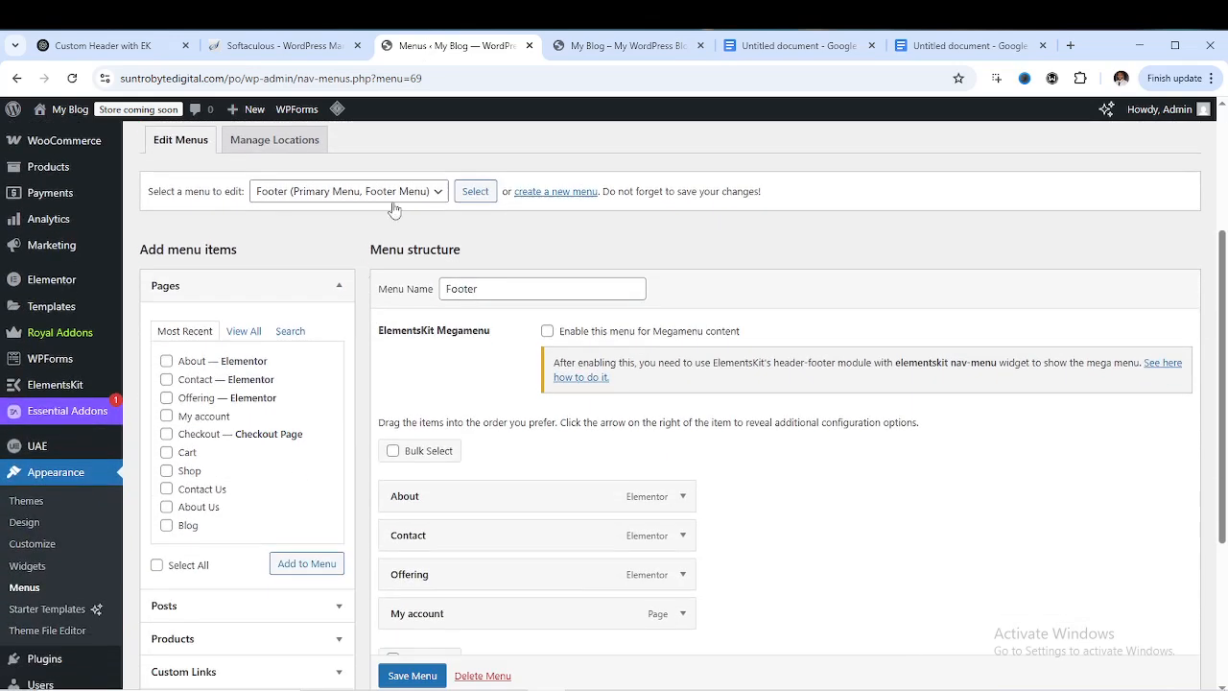
{"action": "left_click", "coordinate": [434, 194]}
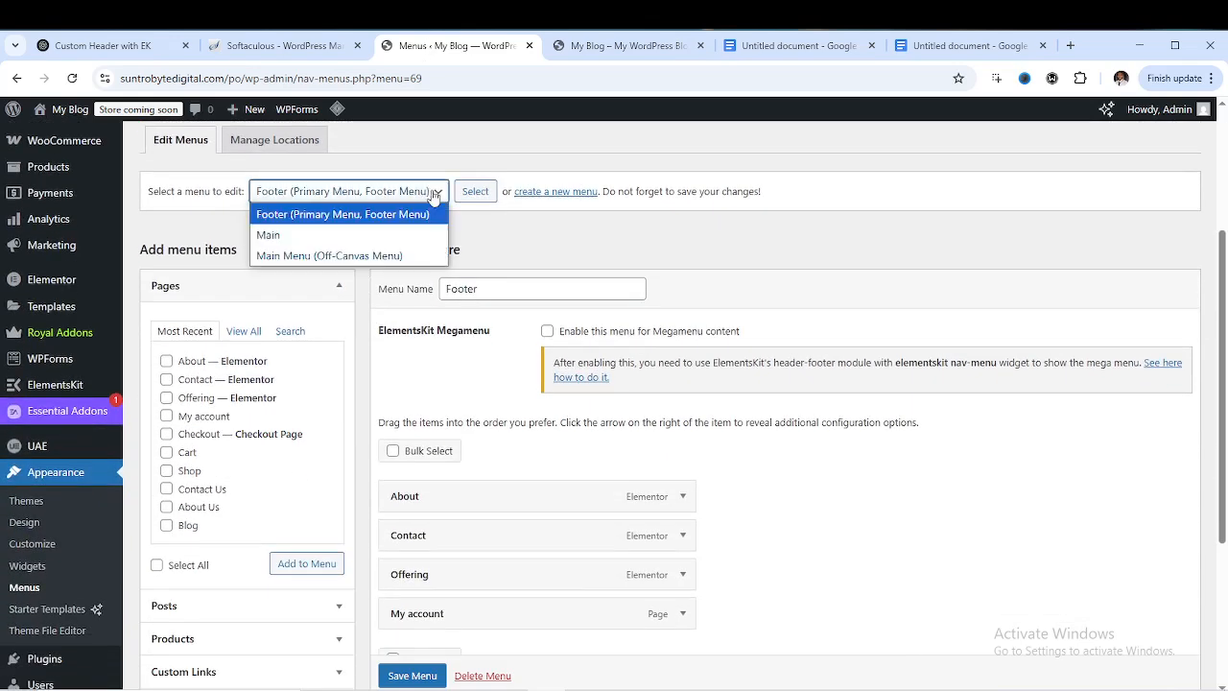
{"action": "left_click", "coordinate": [433, 193]}
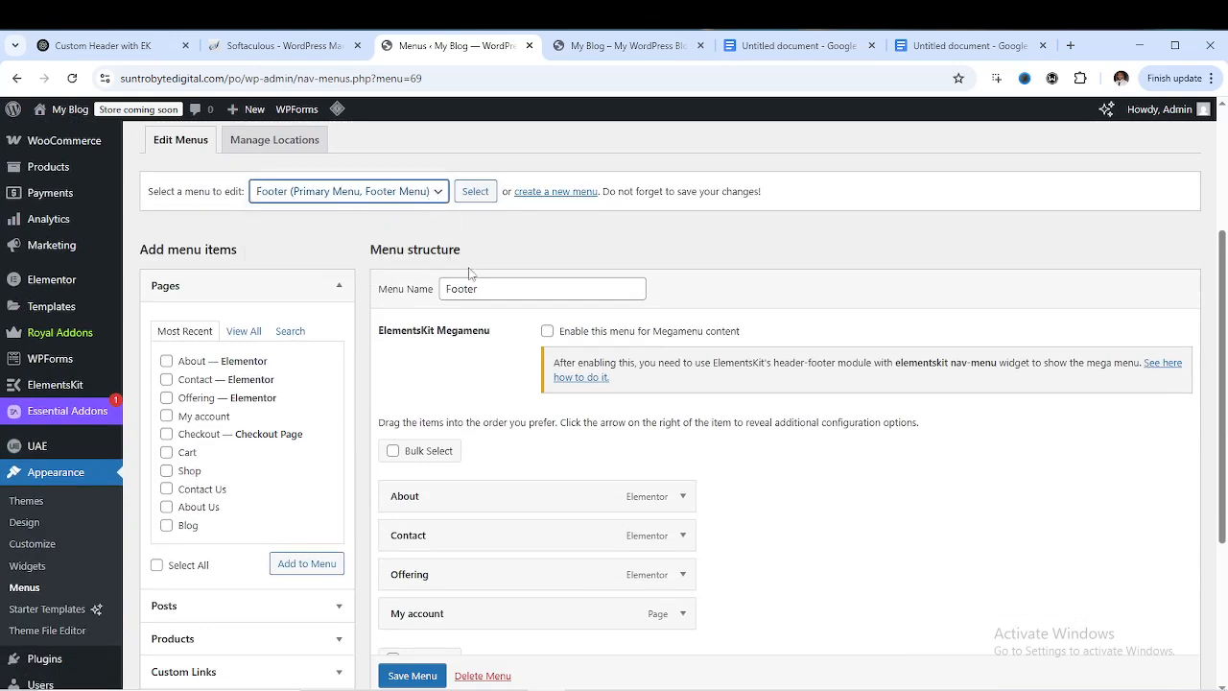
{"action": "scroll", "coordinate": [496, 321], "scroll_direction": "down", "scroll_amount": 3}
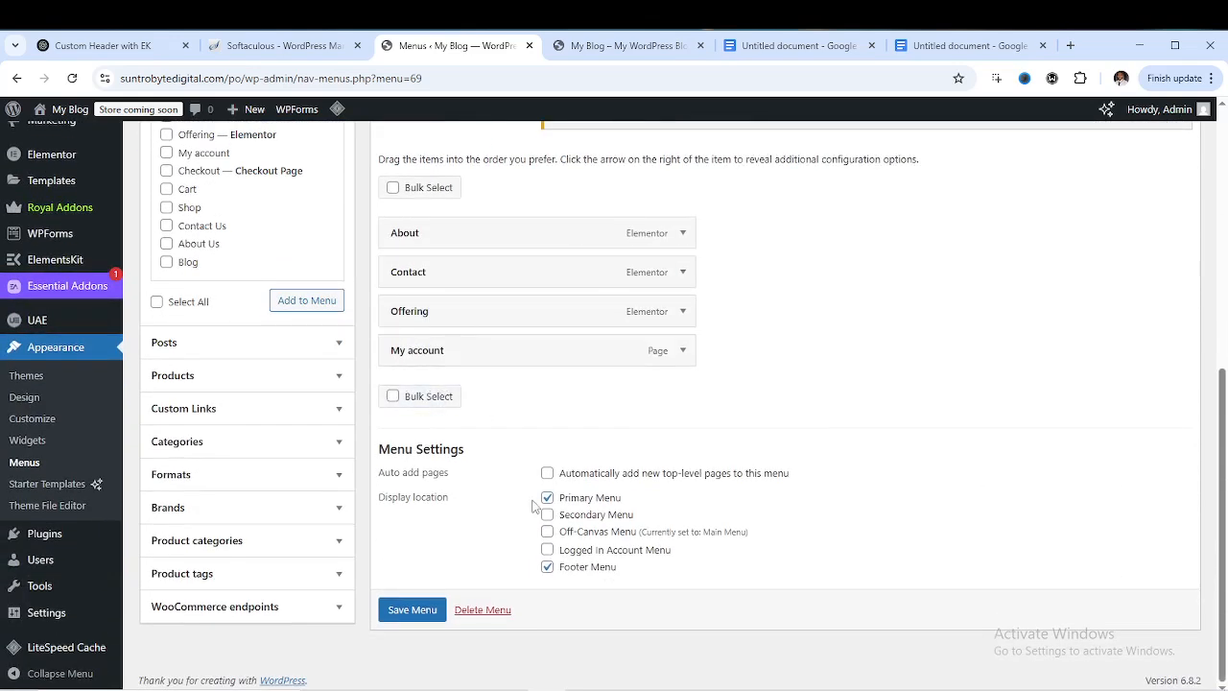
{"action": "left_click", "coordinate": [428, 620]}
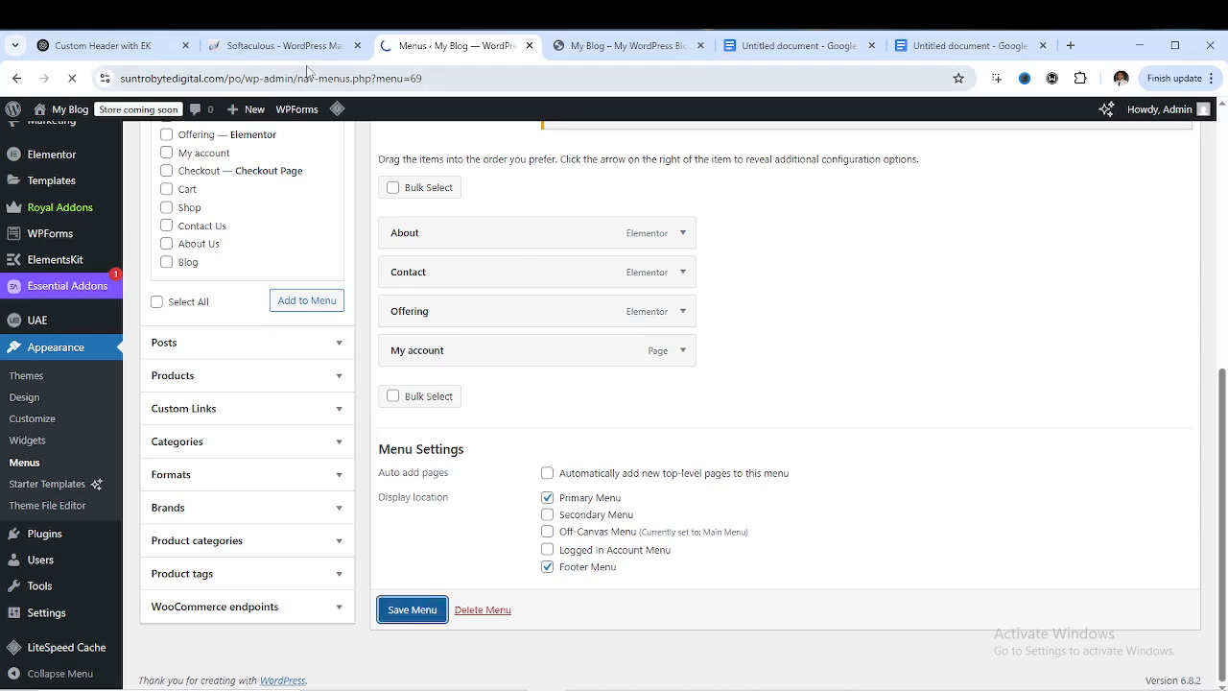
Reload the live site and inspect the header navigation's Contact dropdown
{"action": "left_click", "coordinate": [596, 46]}
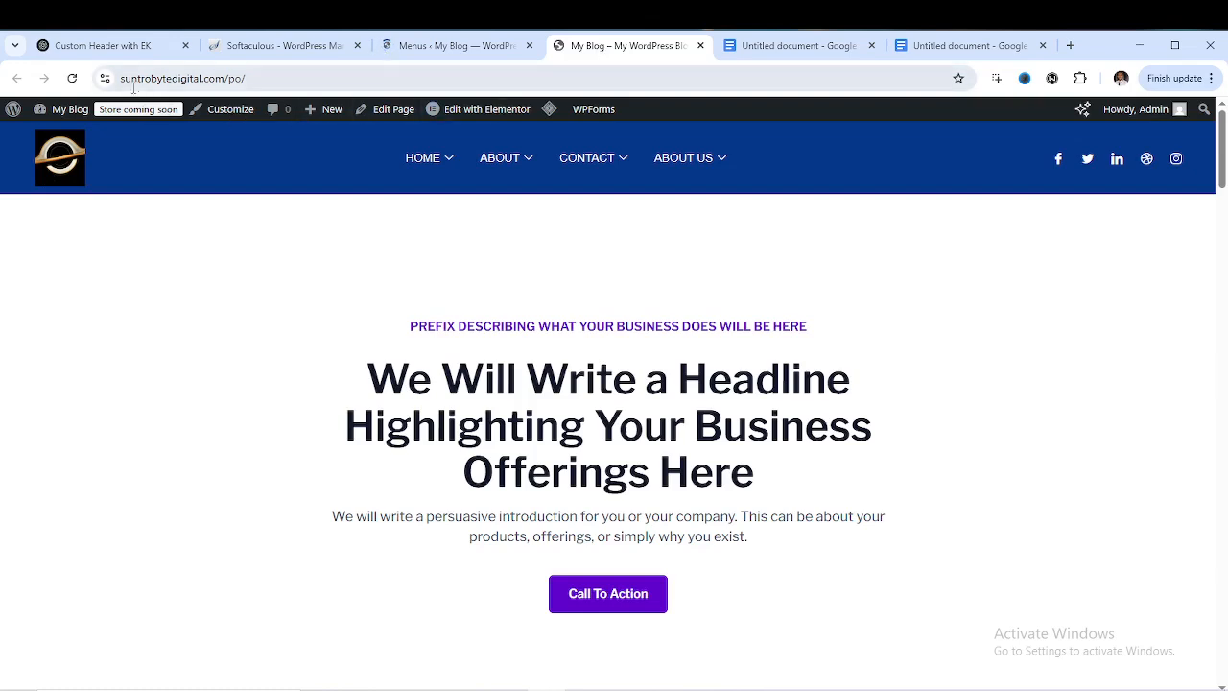
{"action": "left_click", "coordinate": [74, 81]}
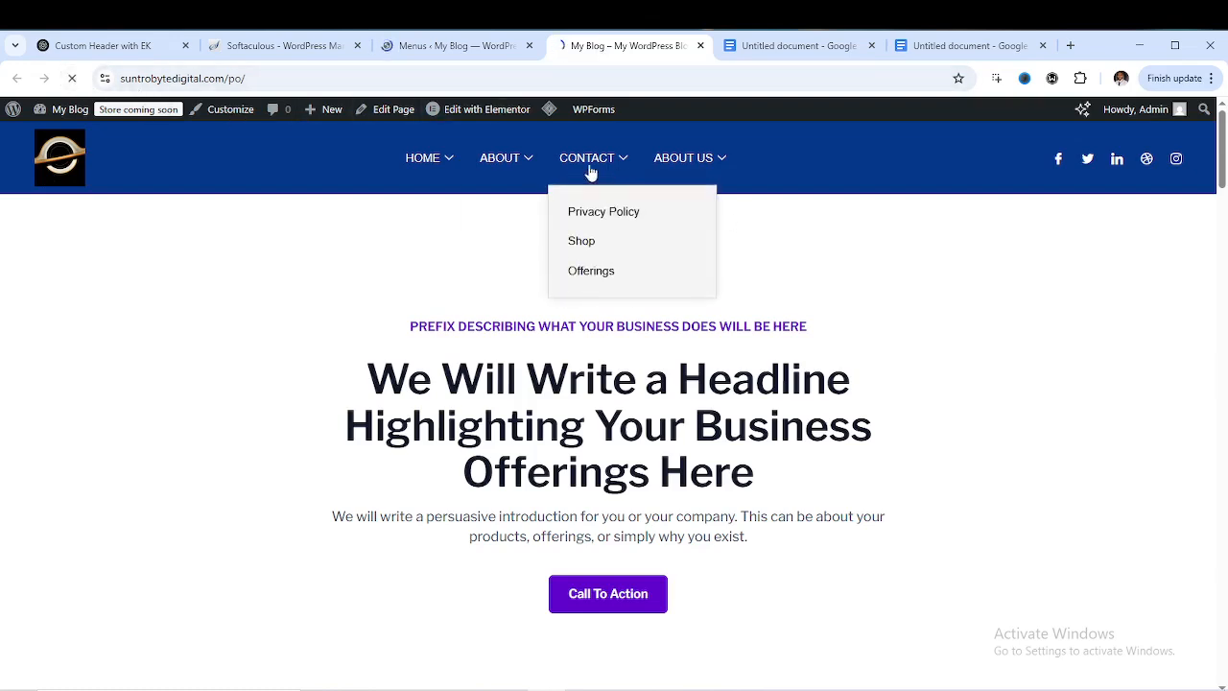
{"action": "mouse_move", "coordinate": [638, 184]}
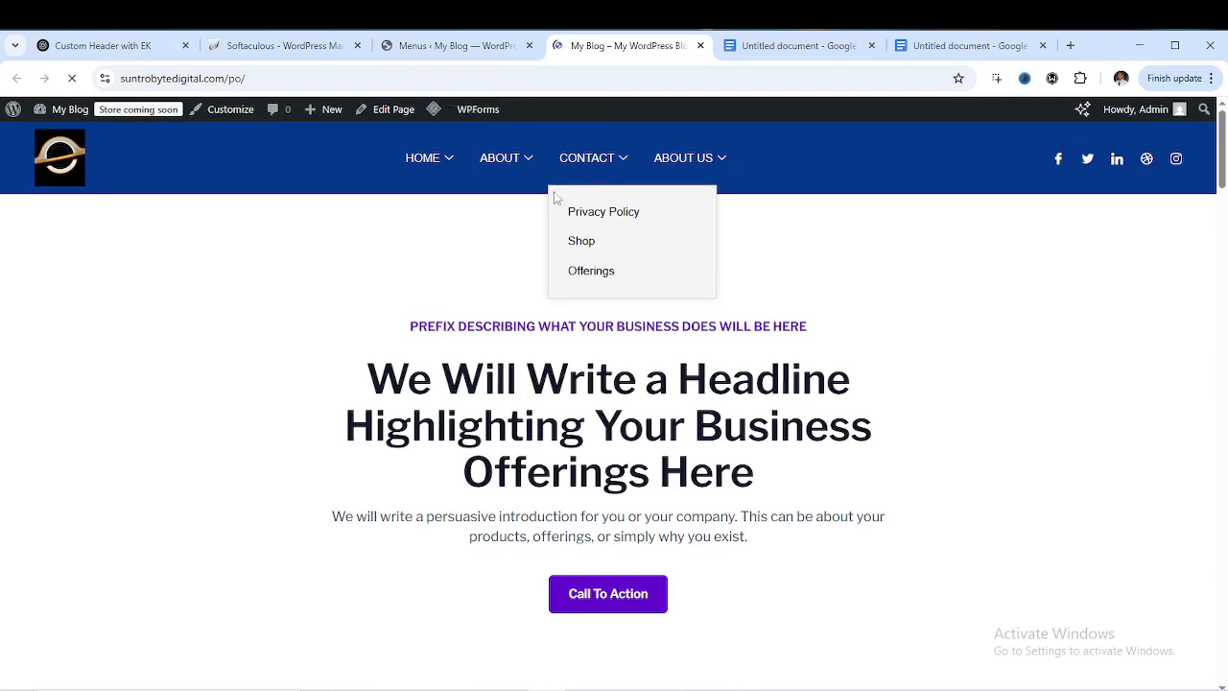
Open the copied site address suntrobytedigital.com/po/ in a new Incognito window, and return to the menu editor
{"action": "left_click", "coordinate": [231, 78]}
{"action": "right_click", "coordinate": [231, 82]}
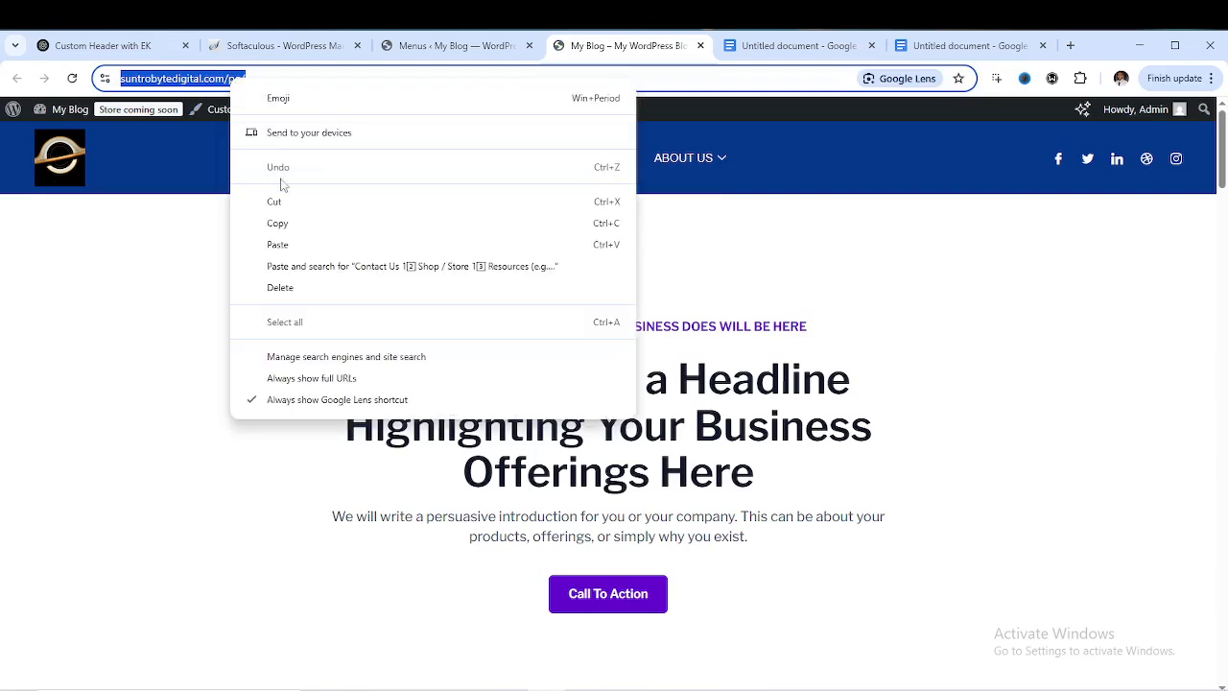
{"action": "left_click", "coordinate": [284, 224]}
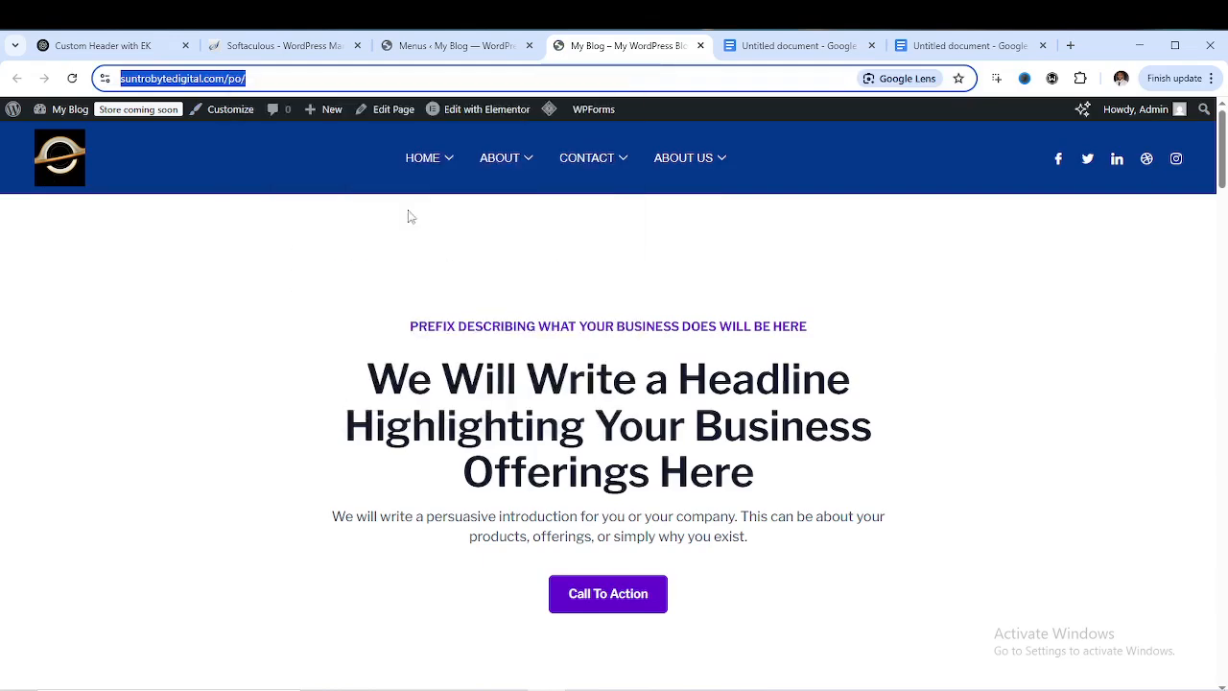
{"action": "left_click", "coordinate": [1210, 79]}
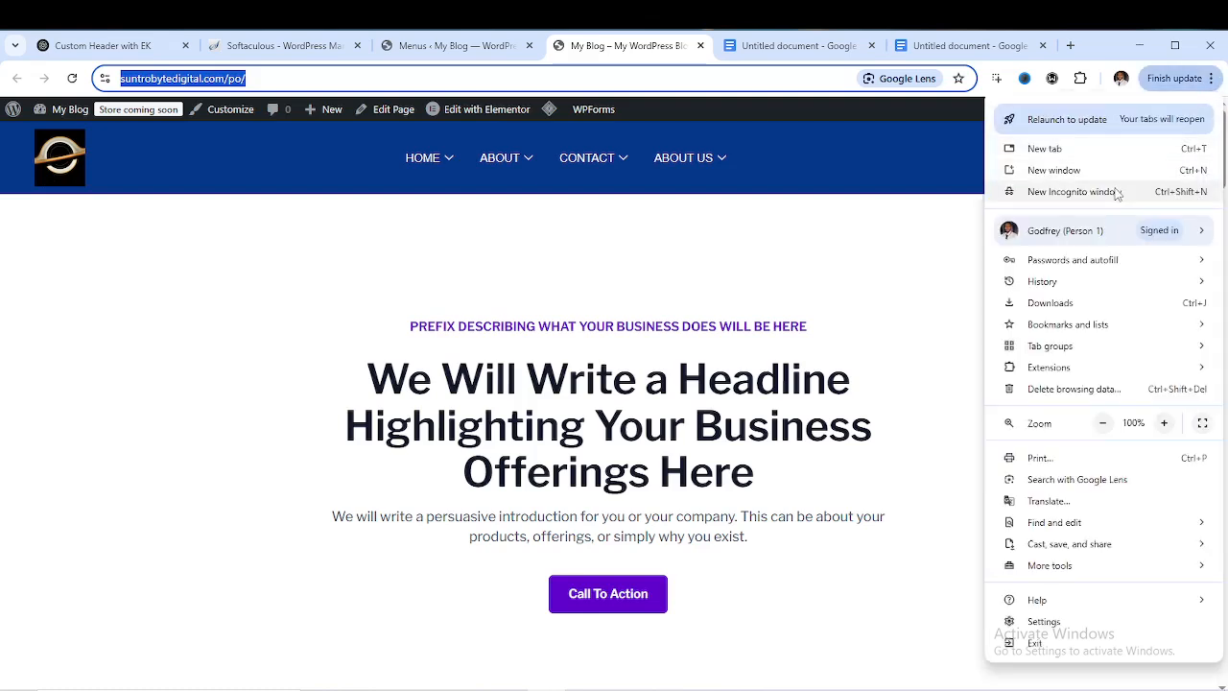
{"action": "left_click", "coordinate": [1117, 194]}
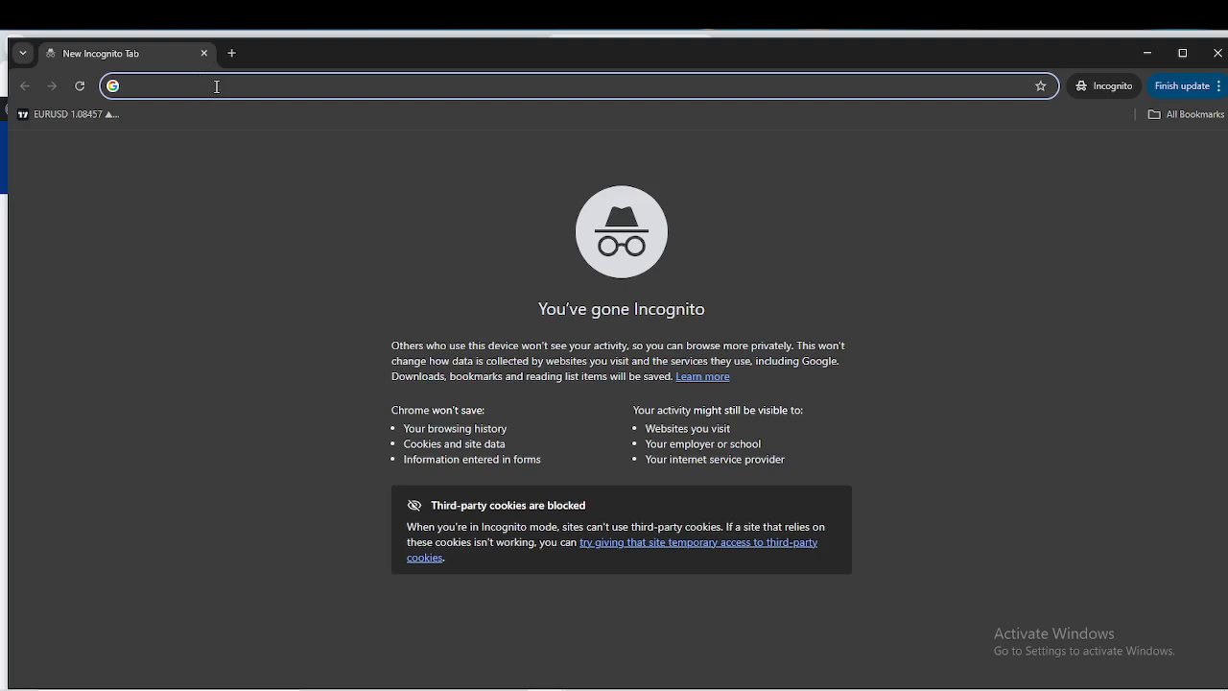
{"action": "key", "text": "ctrl+v"}
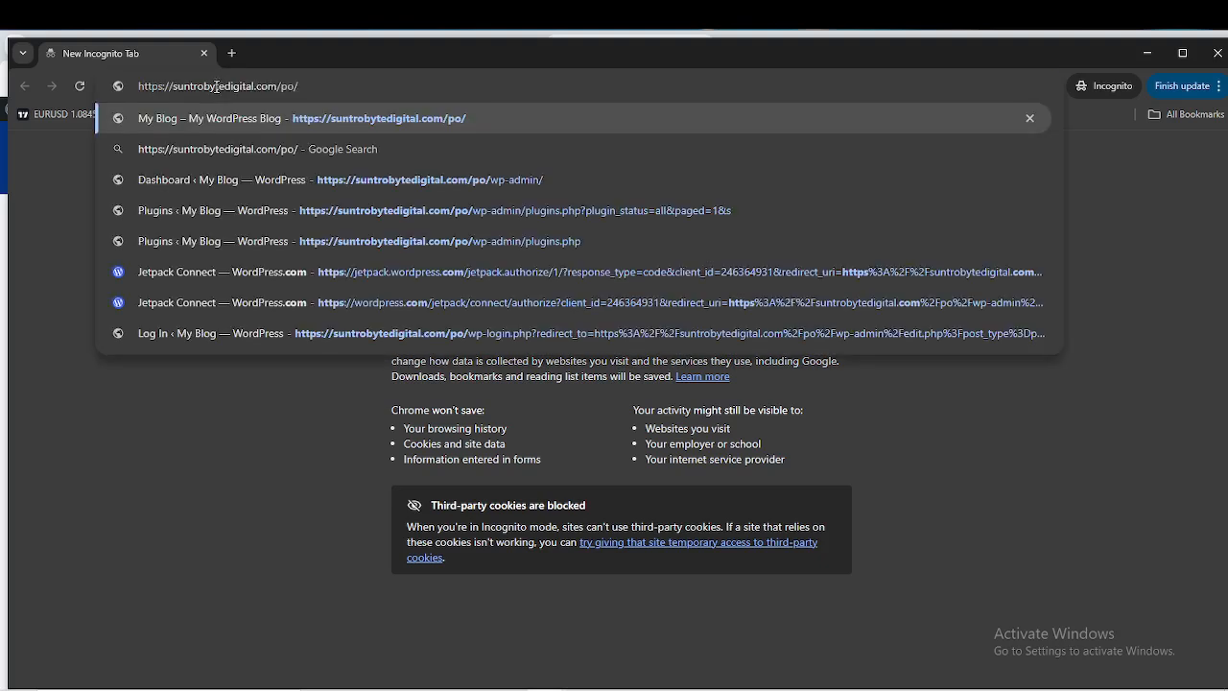
{"action": "key", "text": "Return"}
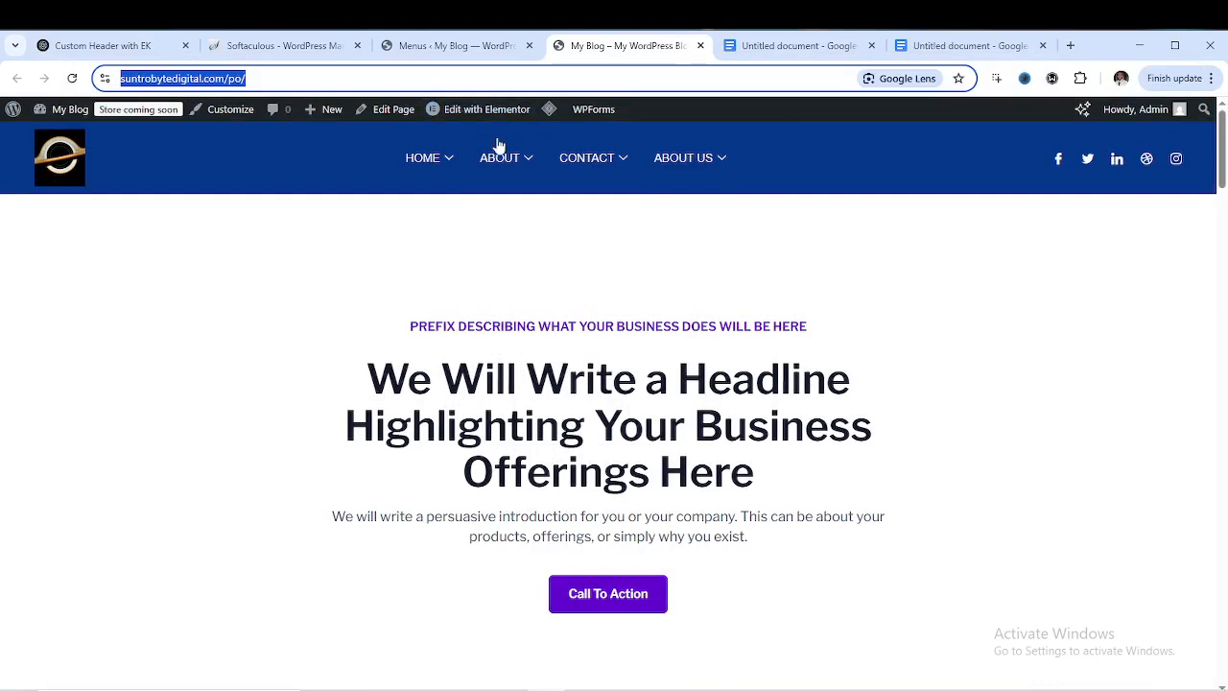
{"action": "left_click", "coordinate": [470, 48]}
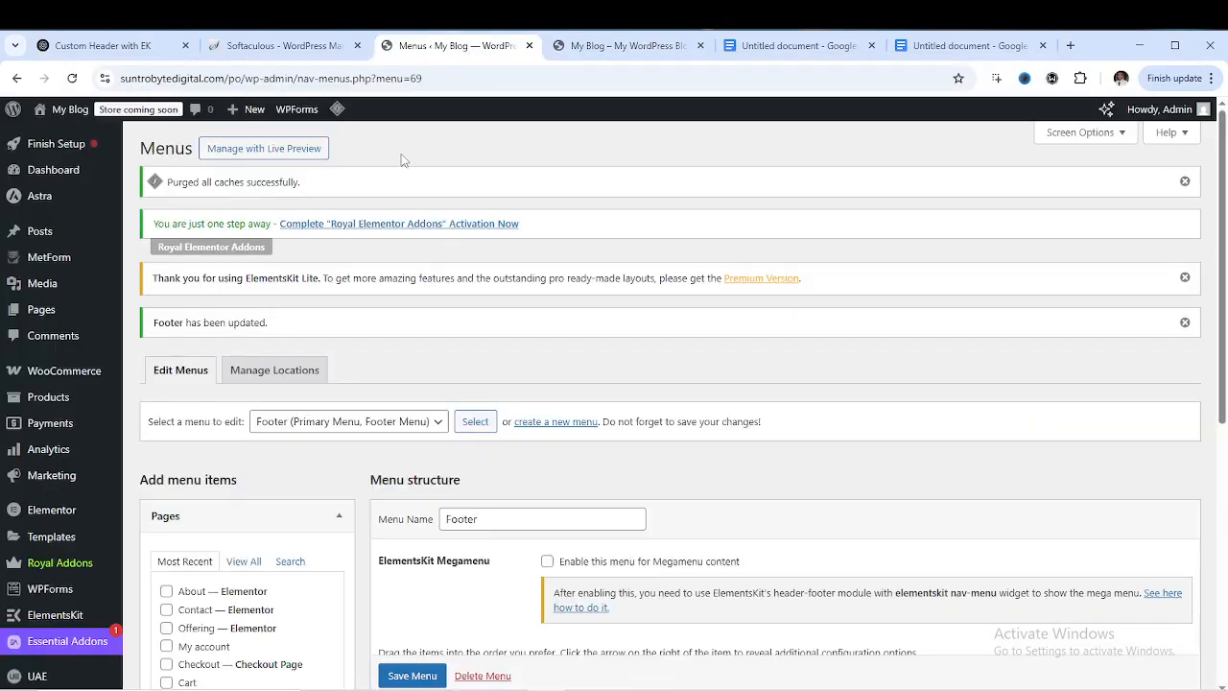
Load Main Menu (Off-Canvas Menu) for editing in place of the Footer menu
{"action": "scroll", "coordinate": [447, 354], "scroll_direction": "down", "scroll_amount": 2}
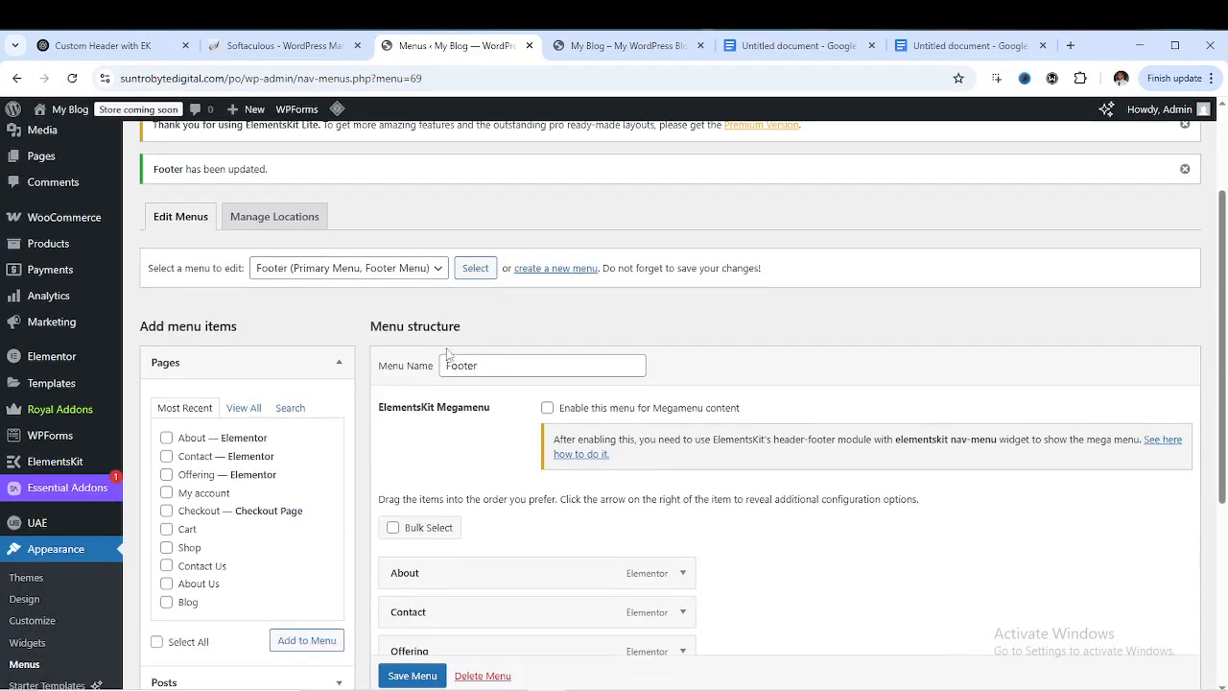
{"action": "left_click", "coordinate": [437, 272]}
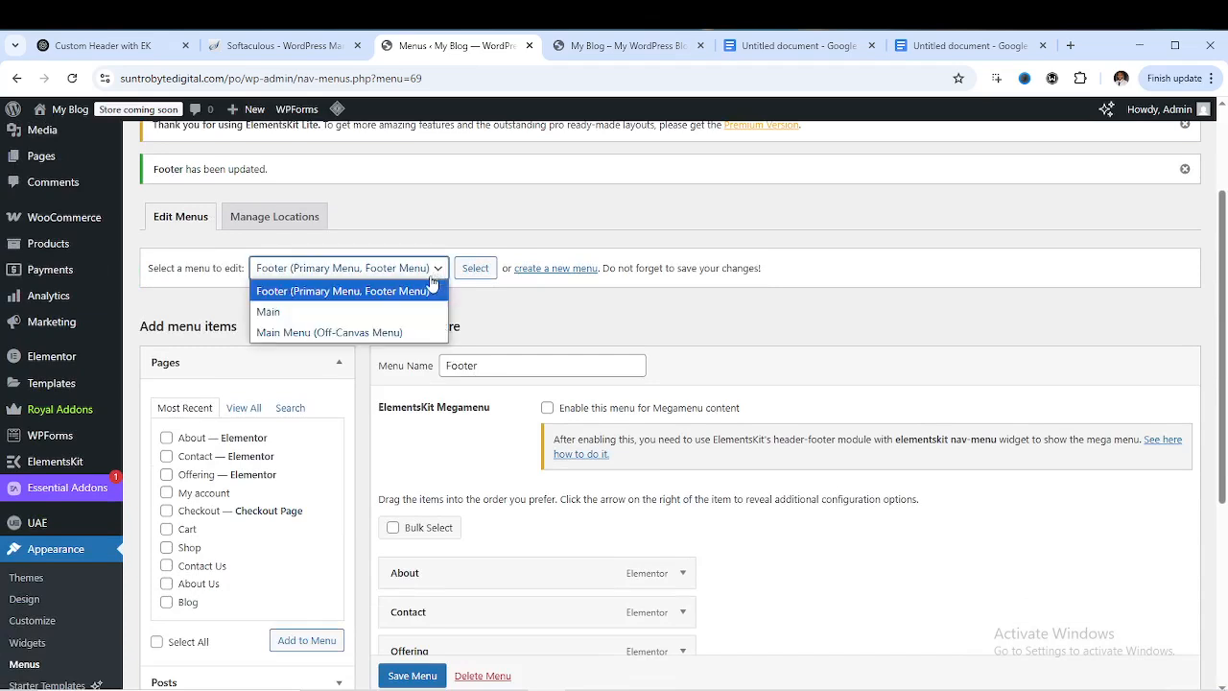
{"action": "left_click", "coordinate": [390, 333]}
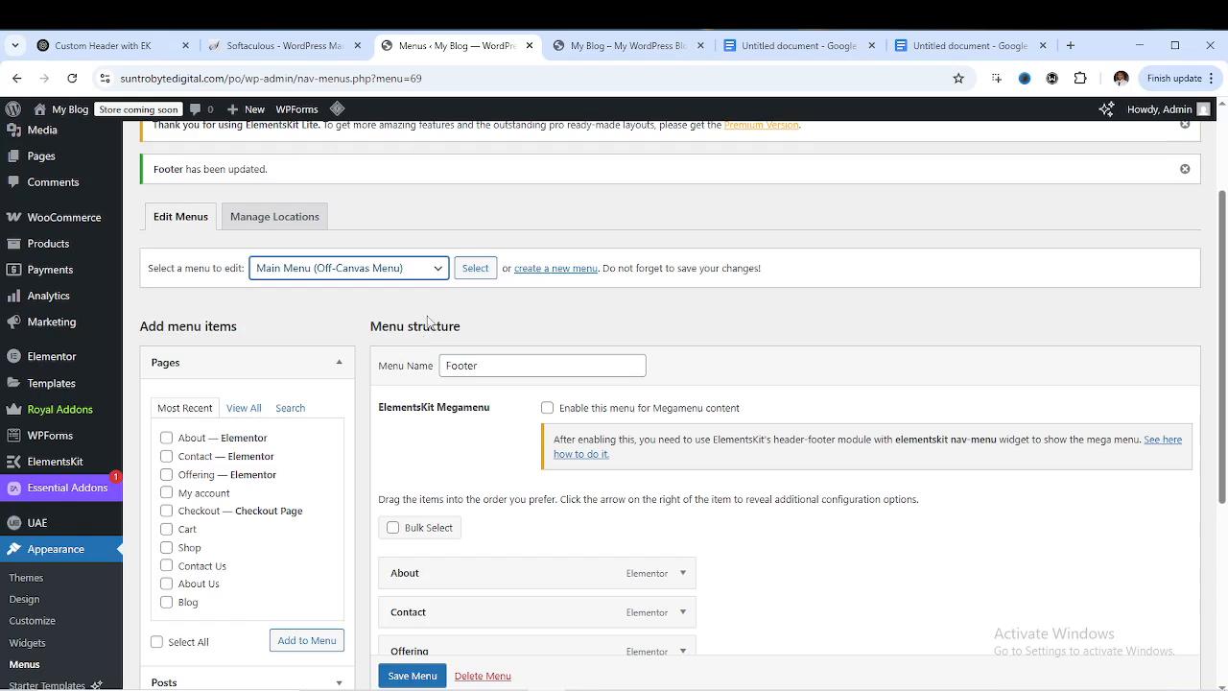
{"action": "left_click", "coordinate": [487, 273]}
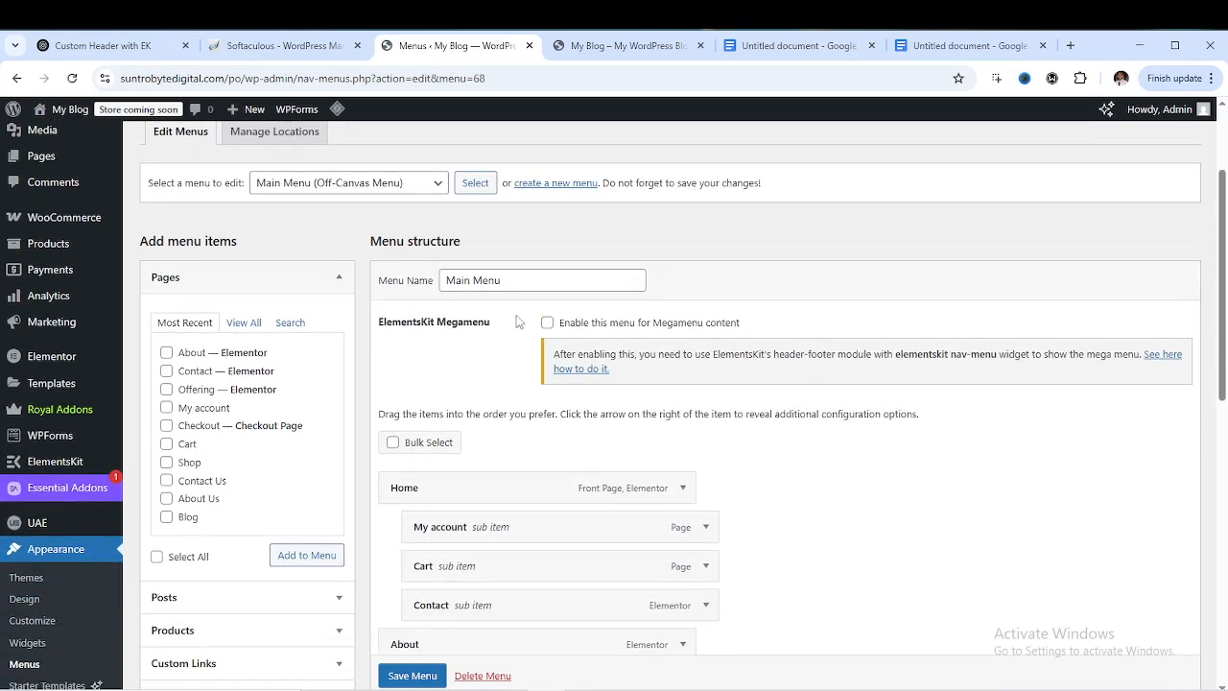
{"action": "scroll", "coordinate": [519, 314], "scroll_direction": "up", "scroll_amount": 2}
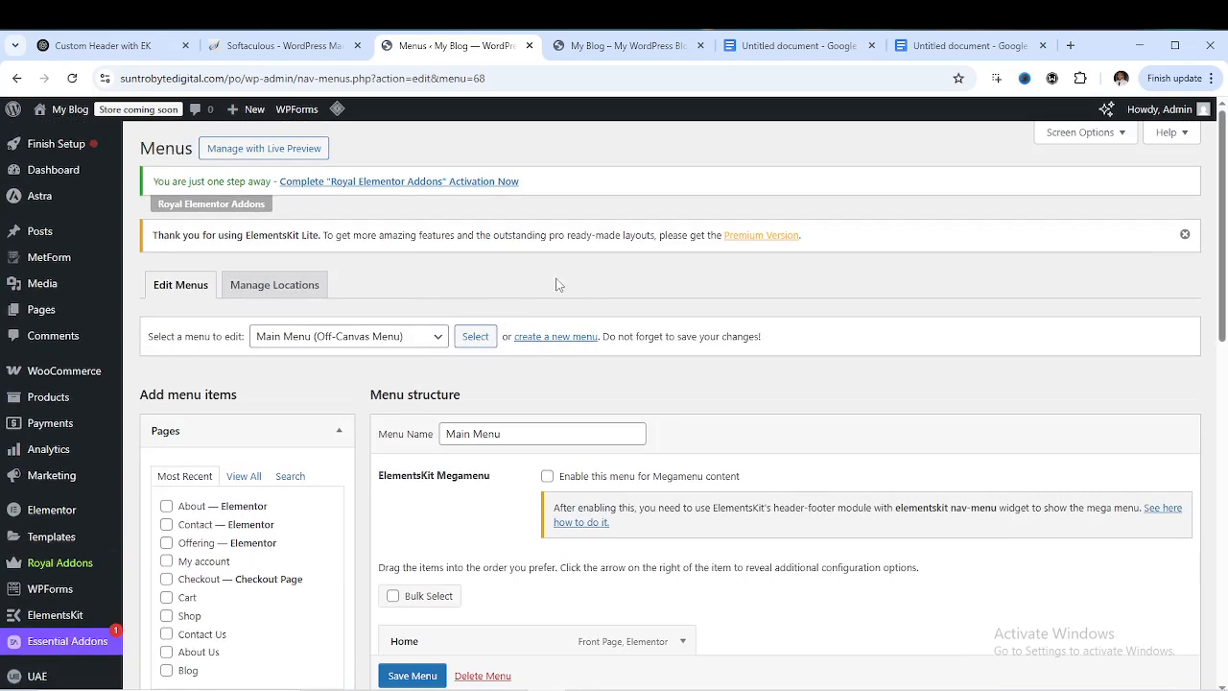
Assign Primary Menu as an additional display location of the Main Menu and save the menu
{"action": "scroll", "coordinate": [504, 307], "scroll_direction": "down", "scroll_amount": 2}
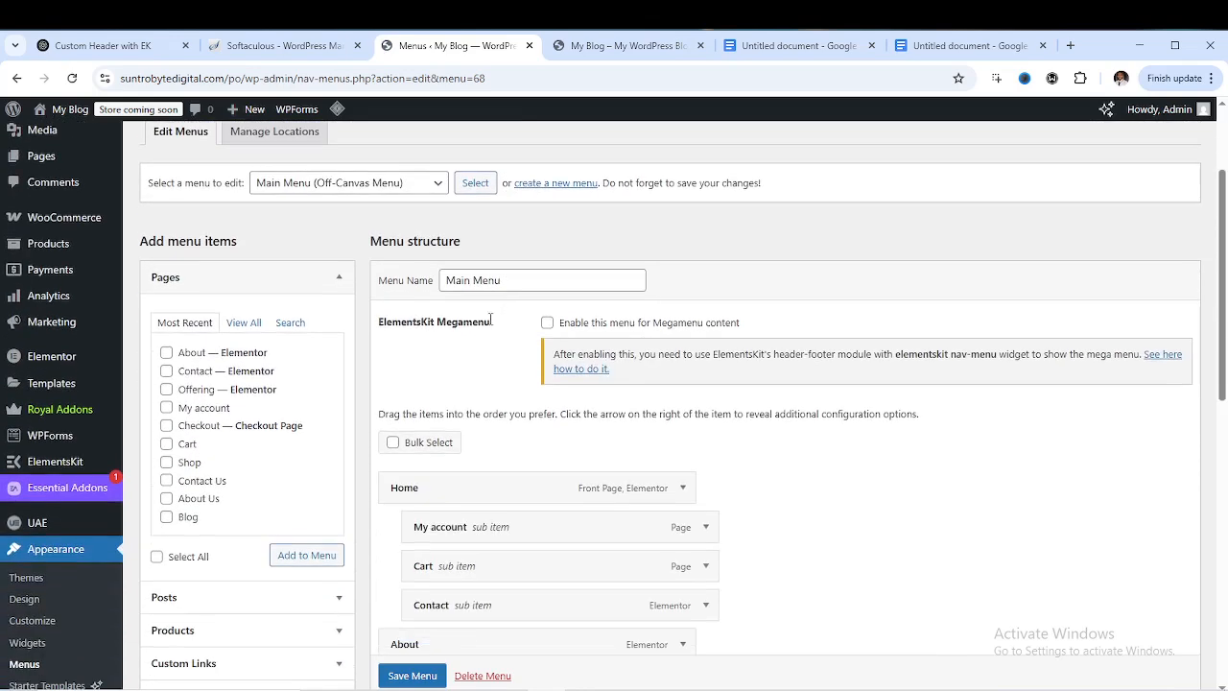
{"action": "scroll", "coordinate": [451, 360], "scroll_direction": "down", "scroll_amount": 5}
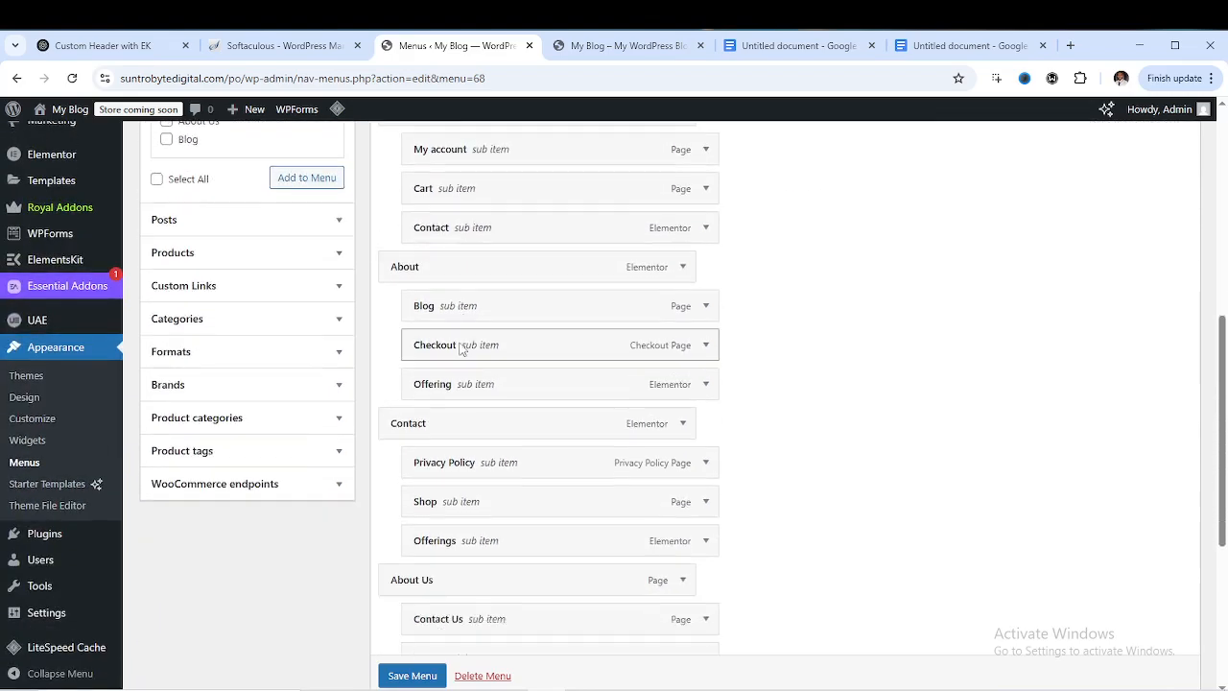
{"action": "scroll", "coordinate": [469, 346], "scroll_direction": "up", "scroll_amount": 7}
{"action": "scroll", "coordinate": [403, 364], "scroll_direction": "down", "scroll_amount": 10}
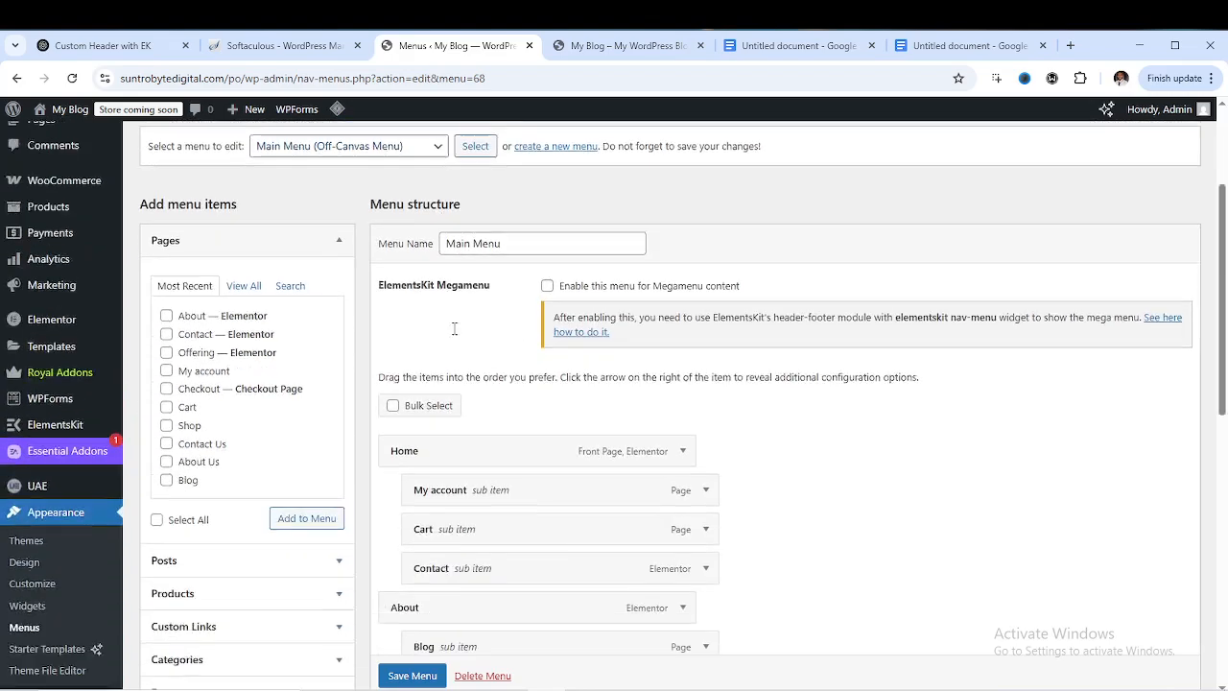
{"action": "scroll", "coordinate": [480, 522], "scroll_direction": "down", "scroll_amount": 1}
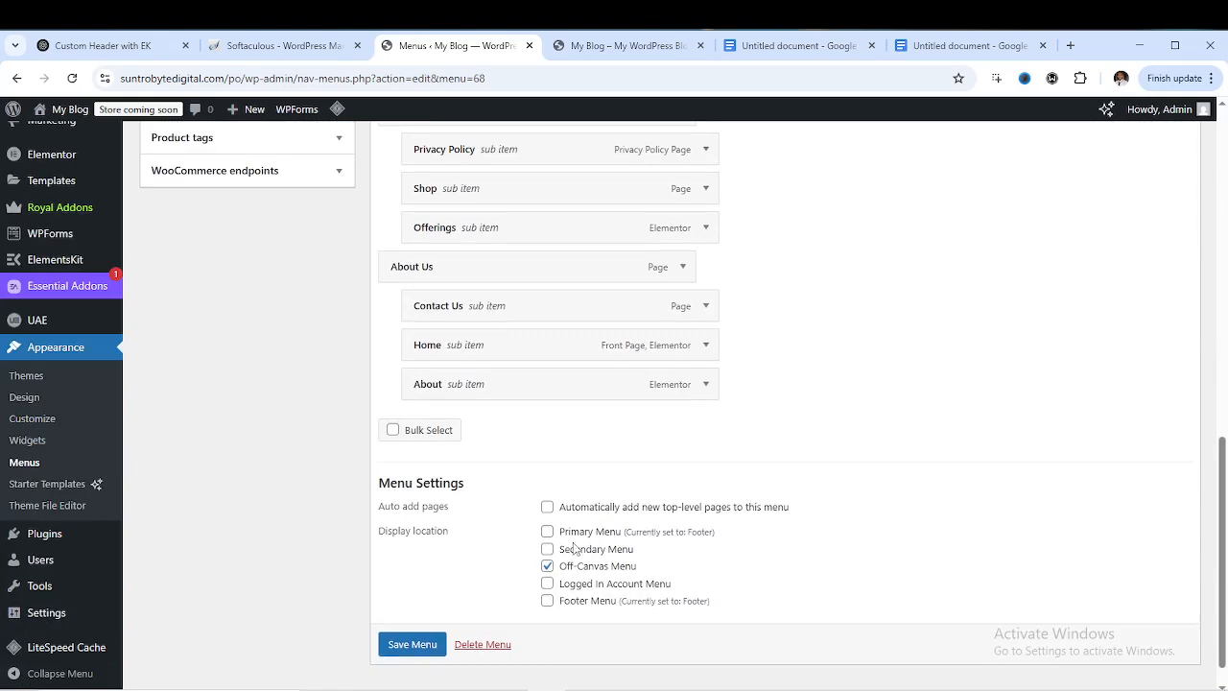
{"action": "left_click", "coordinate": [546, 532]}
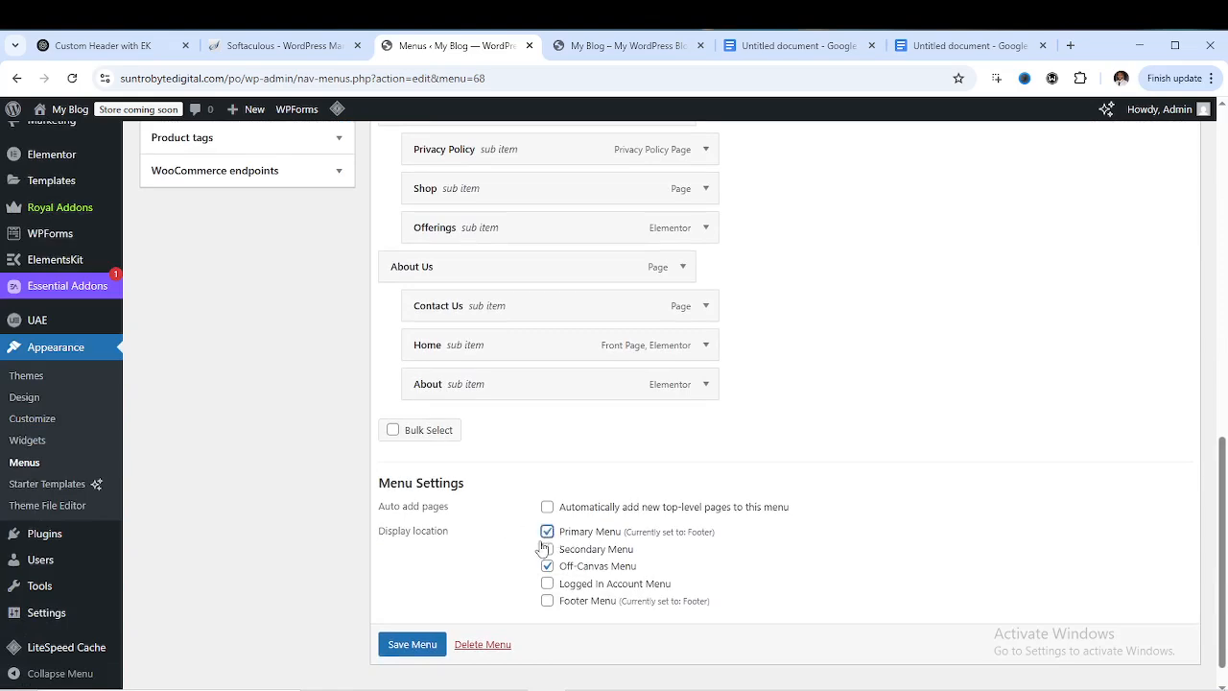
{"action": "left_click", "coordinate": [431, 653]}
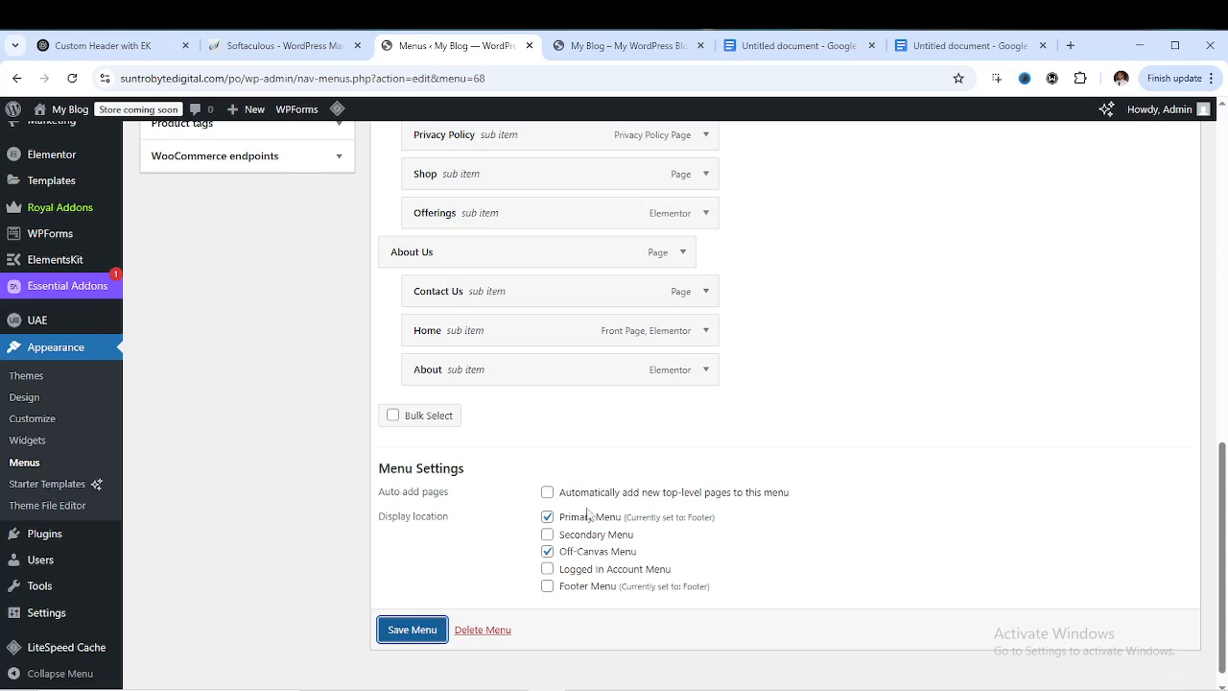
{"action": "left_click", "coordinate": [426, 625]}
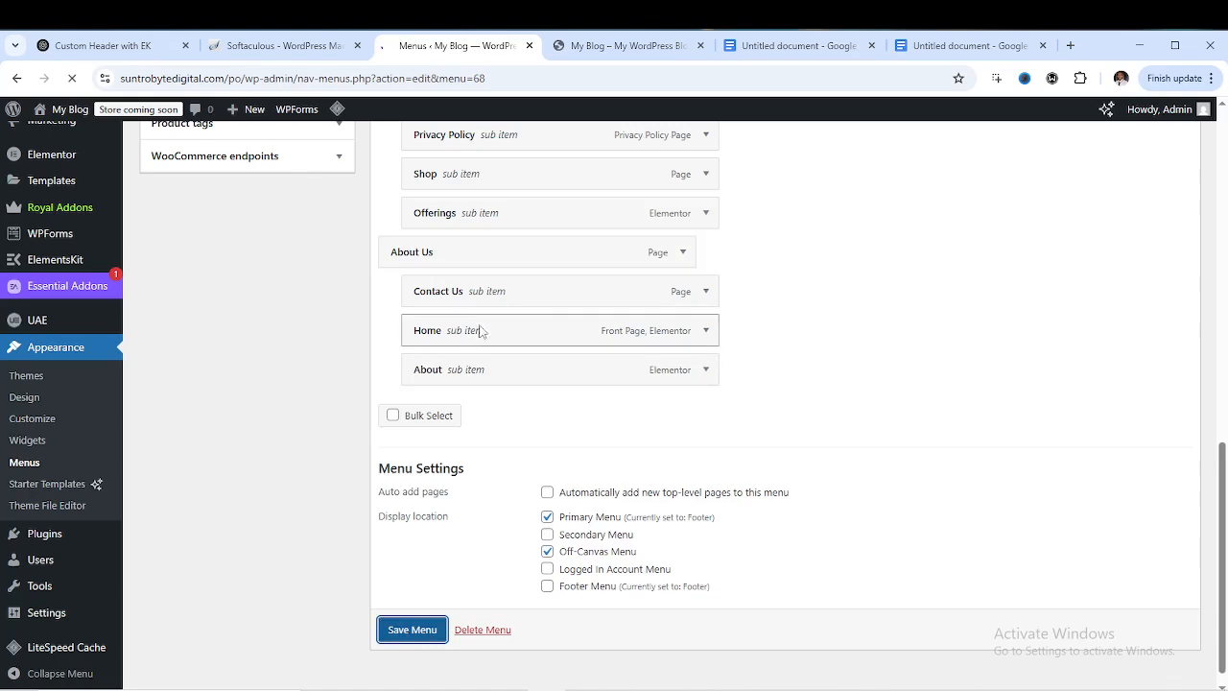
{"action": "scroll", "coordinate": [537, 317], "scroll_direction": "up", "scroll_amount": 3}
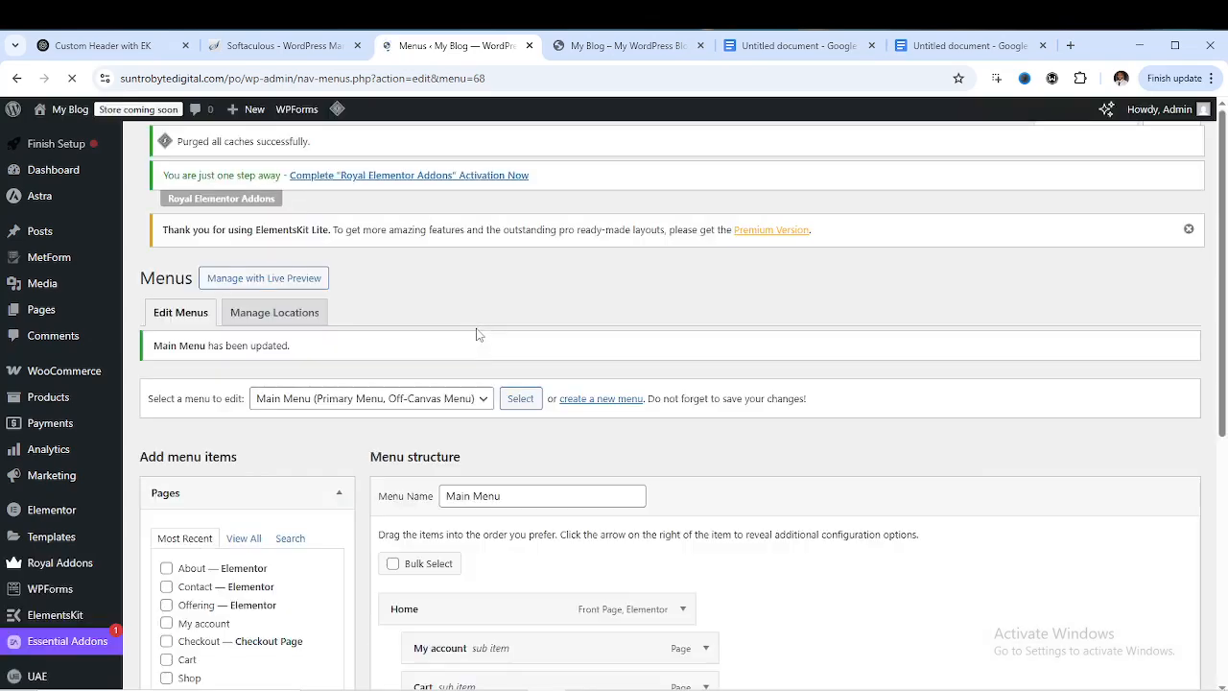
Start a new custom link for the Main Menu with # as its URL
{"action": "scroll", "coordinate": [453, 340], "scroll_direction": "down", "scroll_amount": 2}
{"action": "scroll", "coordinate": [525, 359], "scroll_direction": "down", "scroll_amount": 1}
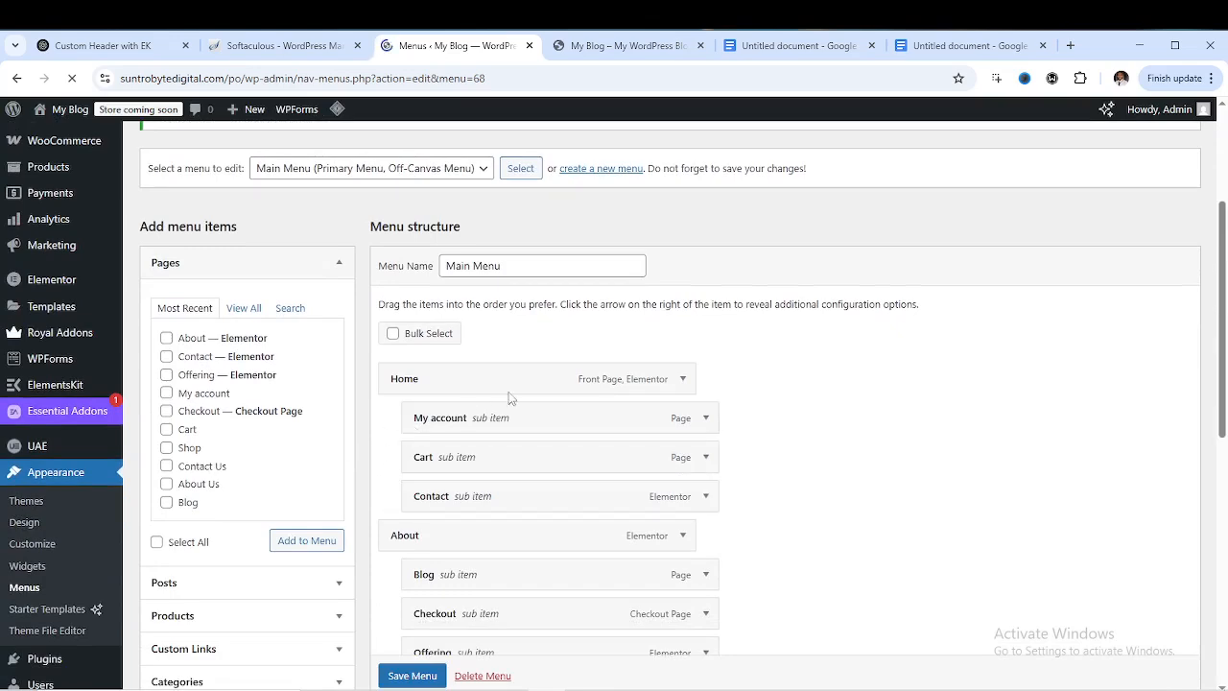
{"action": "scroll", "coordinate": [509, 398], "scroll_direction": "down", "scroll_amount": 4}
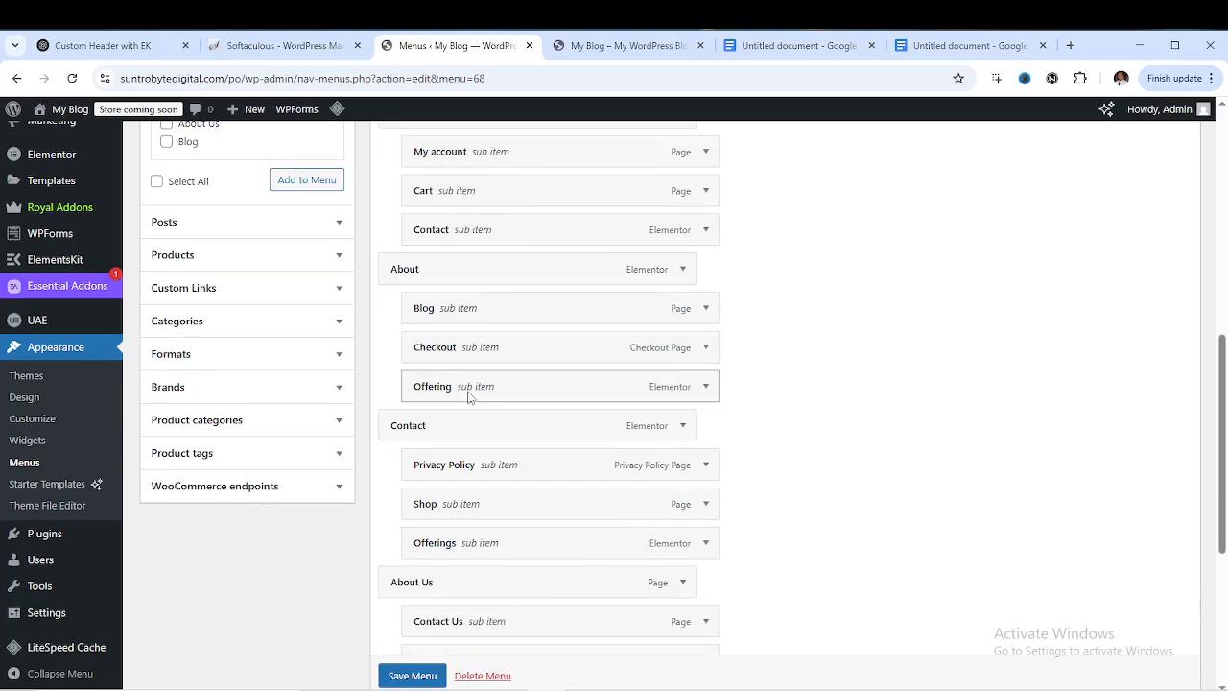
{"action": "scroll", "coordinate": [499, 412], "scroll_direction": "down", "scroll_amount": 3}
{"action": "scroll", "coordinate": [390, 373], "scroll_direction": "up", "scroll_amount": 3}
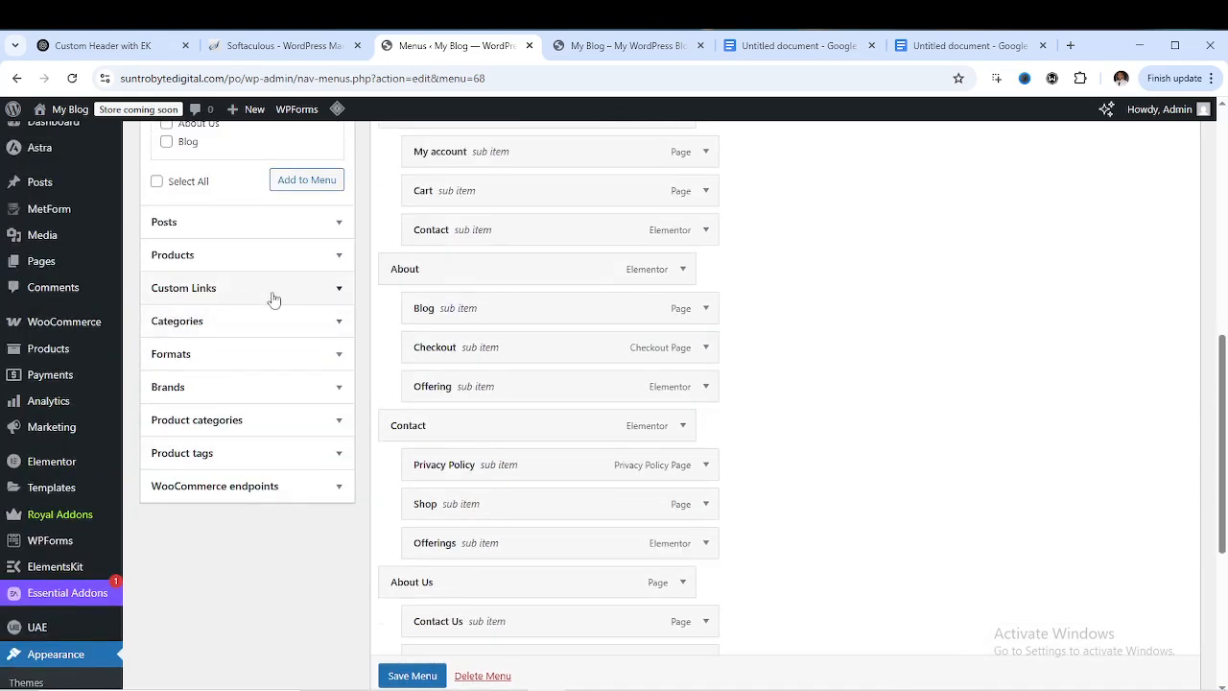
{"action": "left_click", "coordinate": [334, 292]}
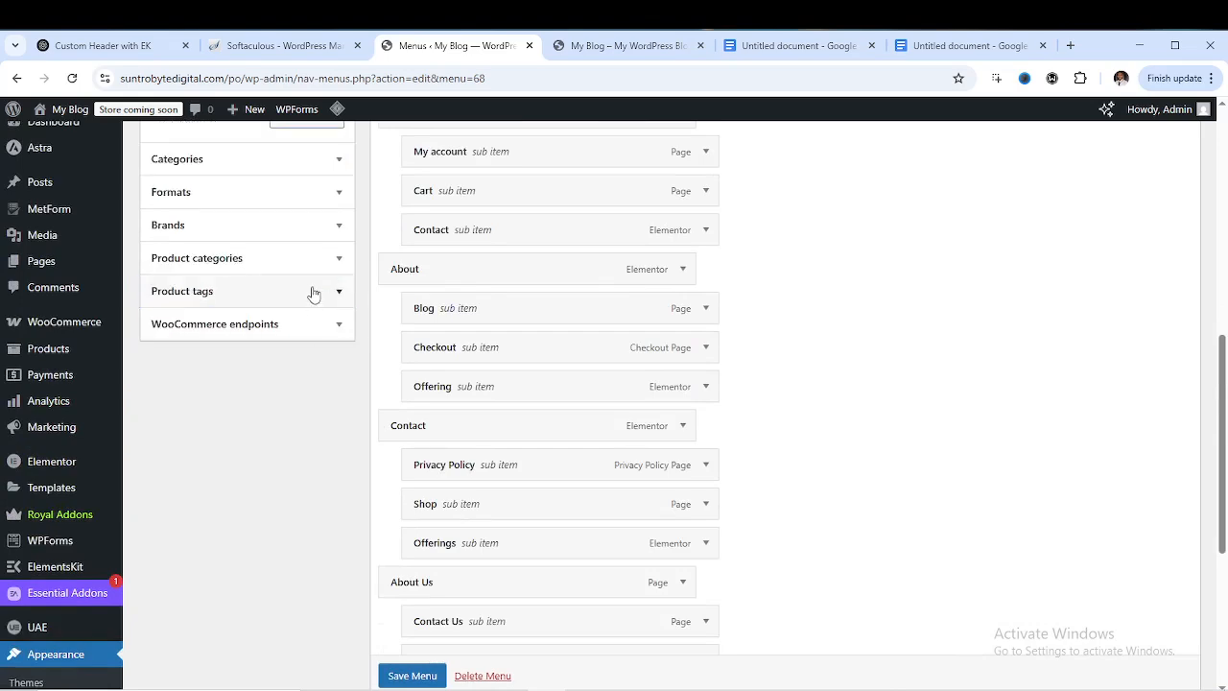
{"action": "scroll", "coordinate": [272, 249], "scroll_direction": "up", "scroll_amount": 3}
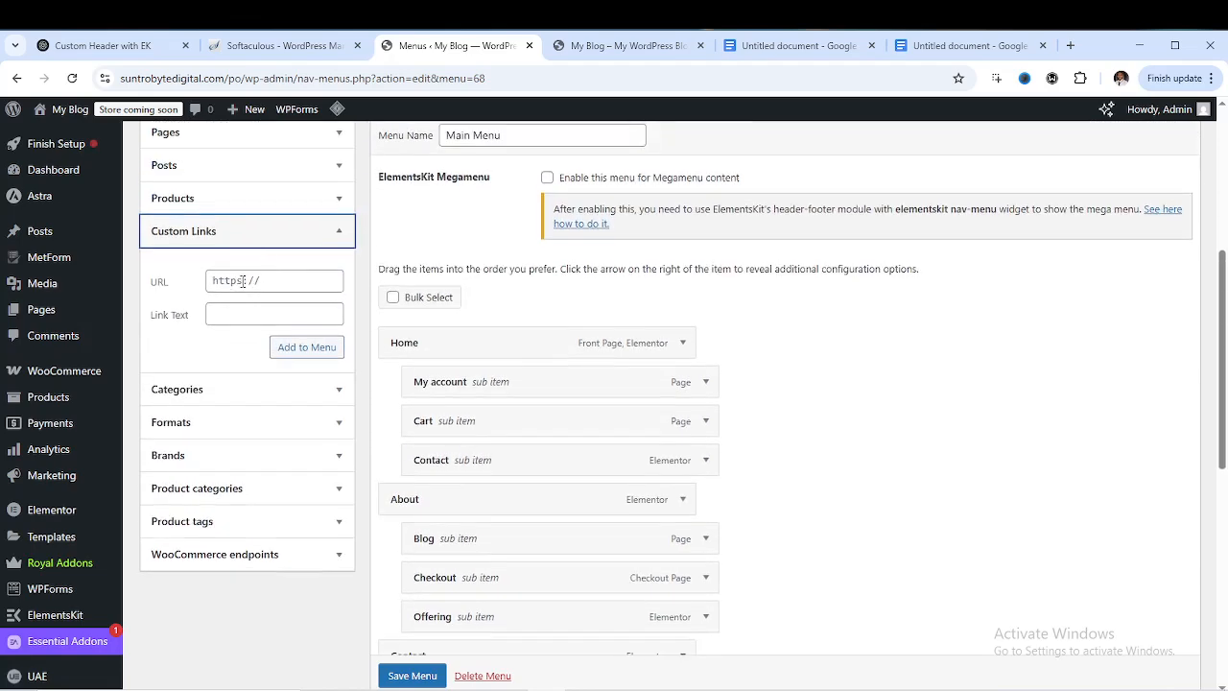
{"action": "left_click", "coordinate": [243, 280]}
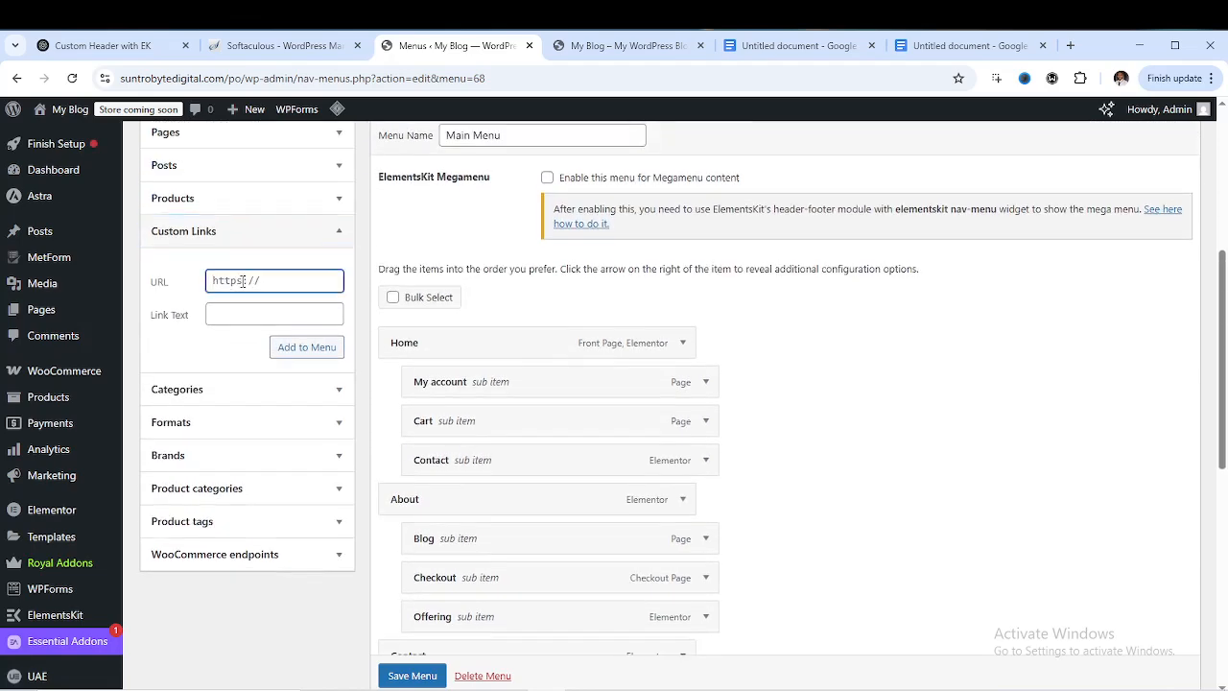
{"action": "type", "text": "#"}
Switch to the Google Docs page list and copy the "Pricing / Plan" line
{"action": "left_click", "coordinate": [787, 45]}
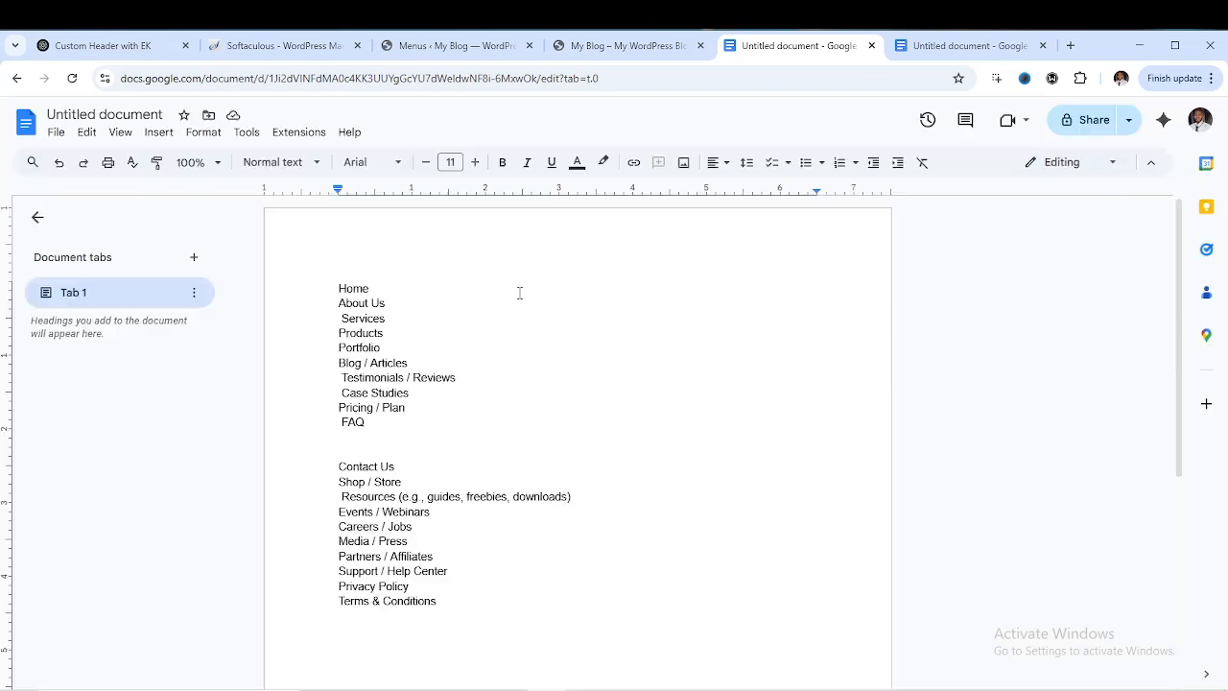
{"action": "left_click", "coordinate": [403, 366]}
{"action": "left_click_drag", "start_coordinate": [364, 407], "coordinate": [407, 408]}
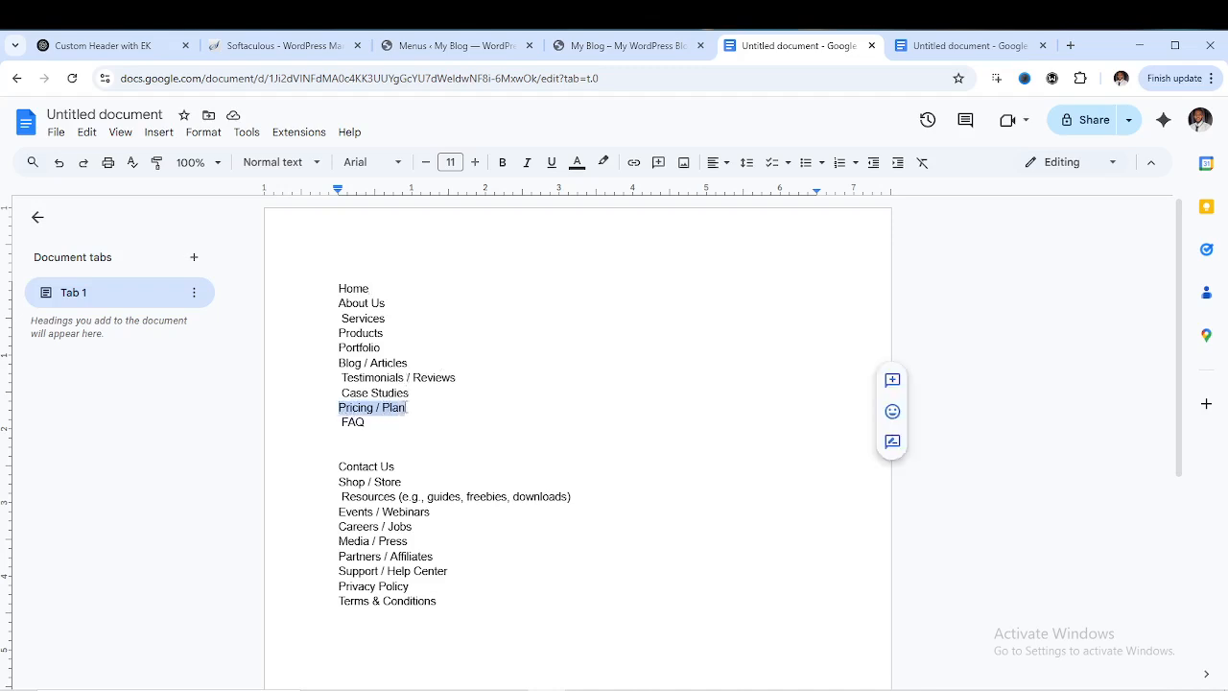
{"action": "right_click", "coordinate": [401, 414]}
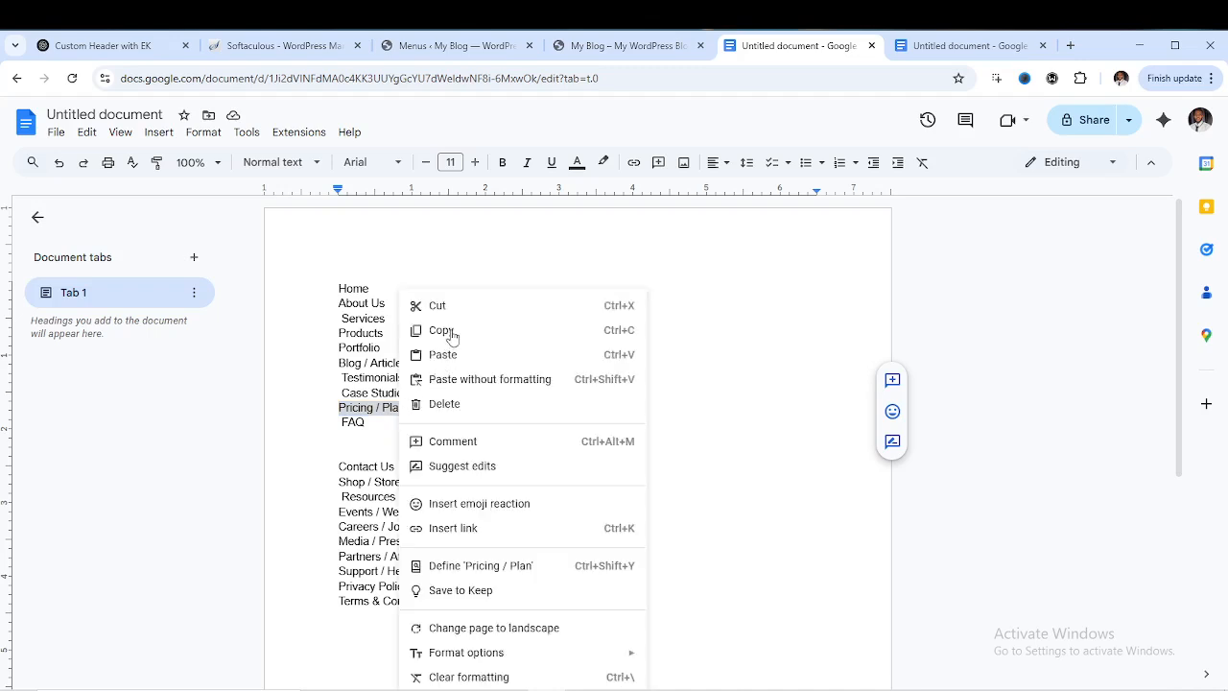
{"action": "left_click", "coordinate": [450, 334]}
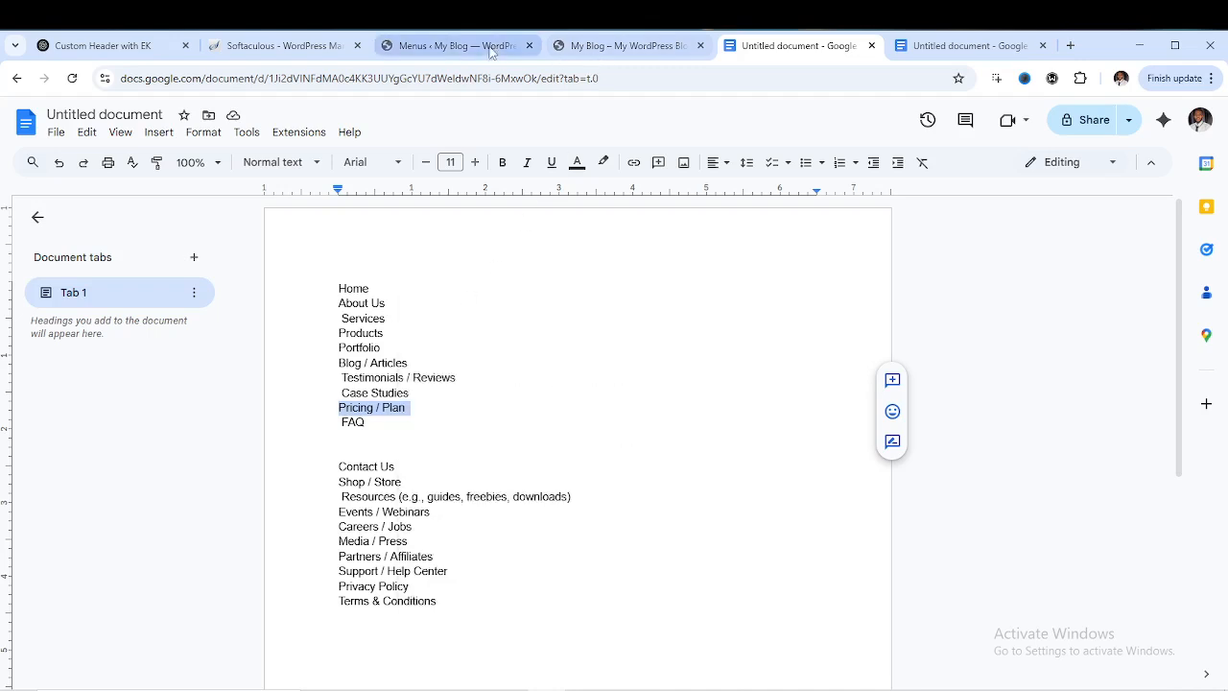
Back in the menu editor, add the custom link to the Main Menu with the link text "Pricing / Plan" and save the menu
{"action": "left_click", "coordinate": [459, 46]}
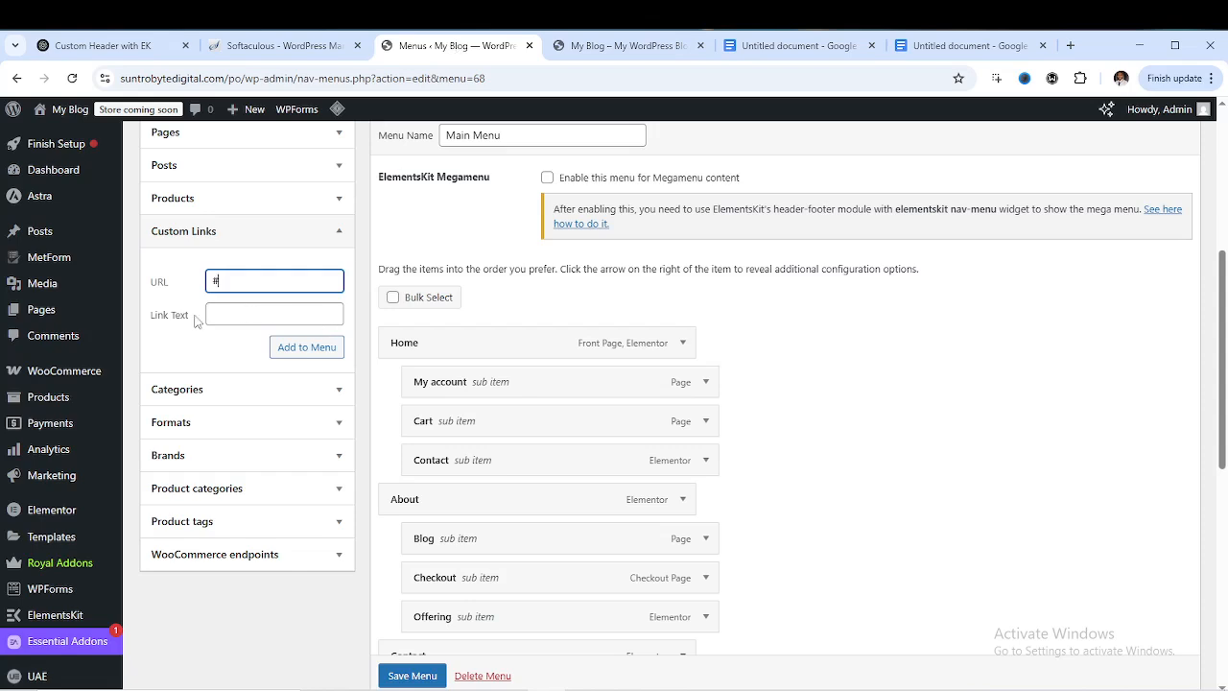
{"action": "left_click", "coordinate": [242, 311]}
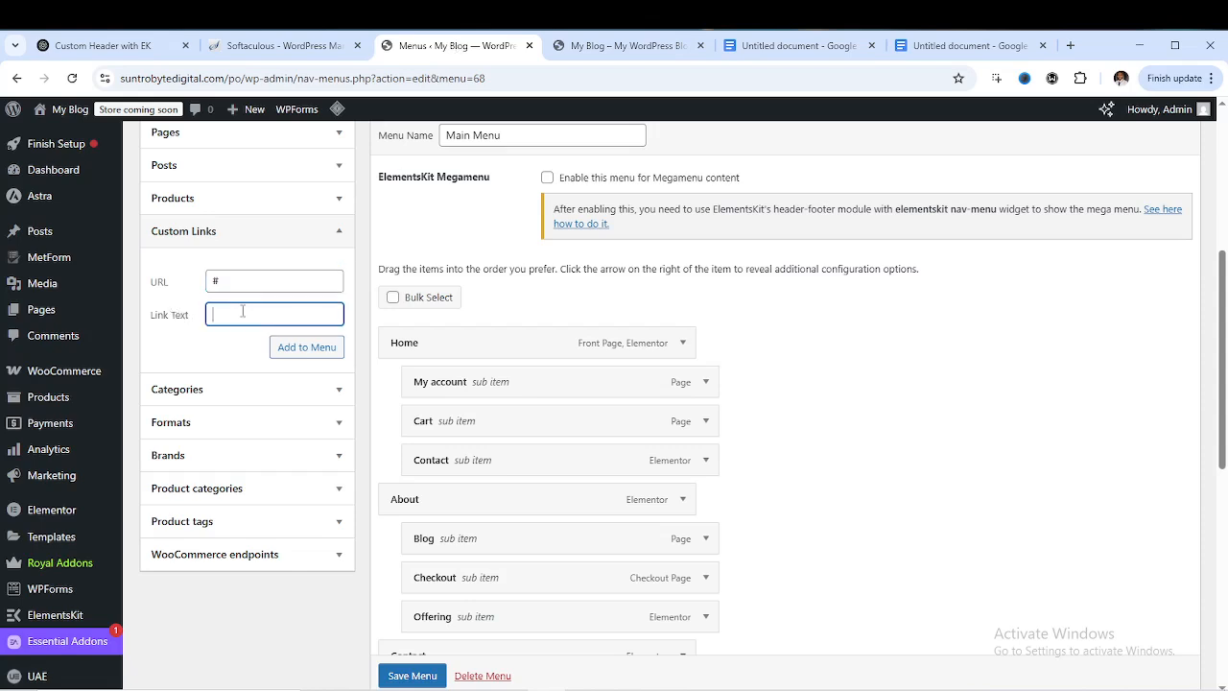
{"action": "type", "text": "Pricing / Plan"}
{"action": "left_click", "coordinate": [307, 351]}
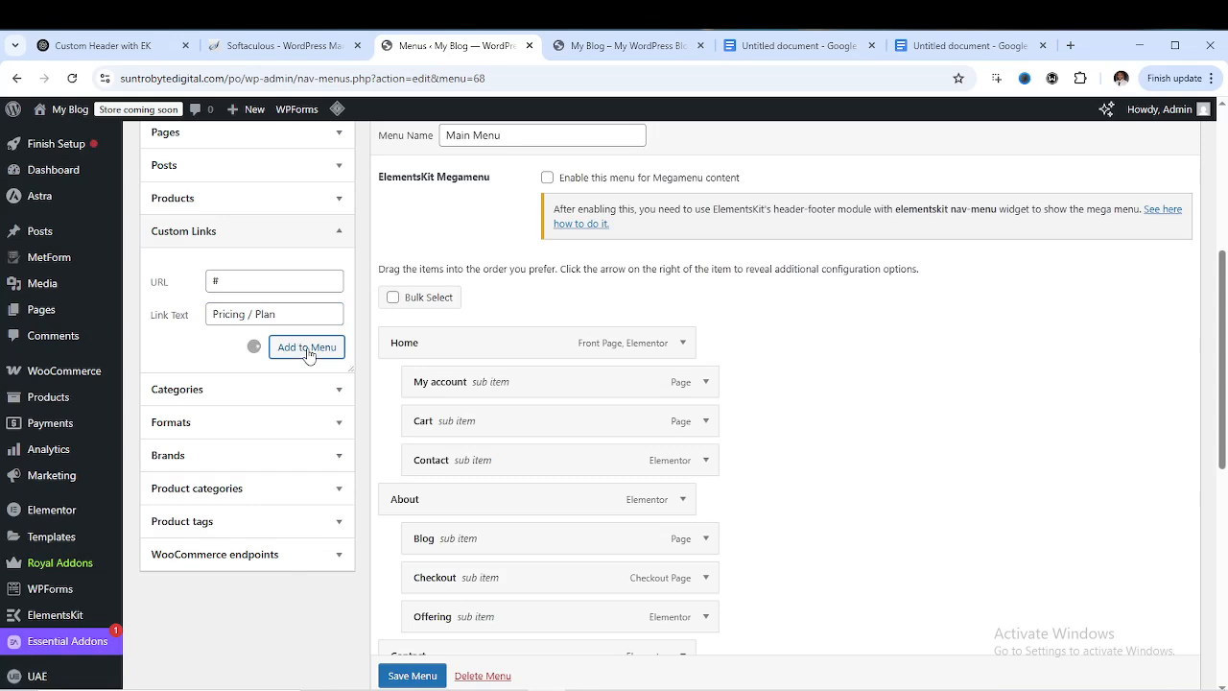
{"action": "scroll", "coordinate": [562, 375], "scroll_direction": "down", "scroll_amount": 5}
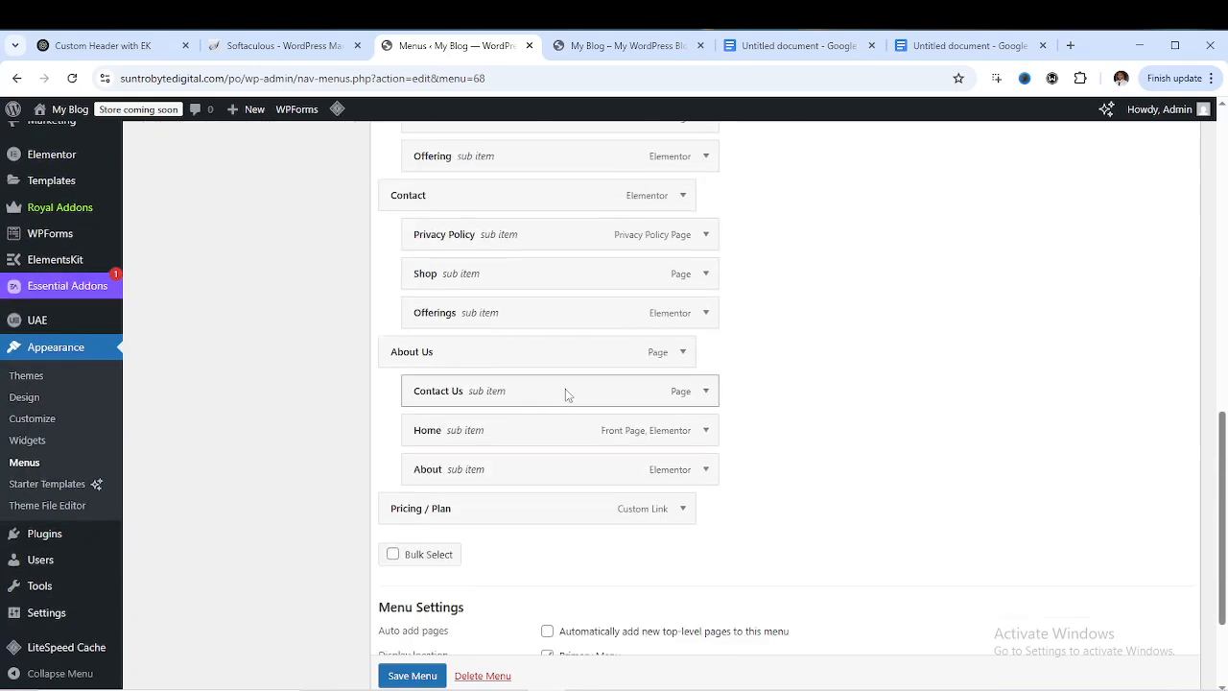
{"action": "left_click", "coordinate": [412, 675]}
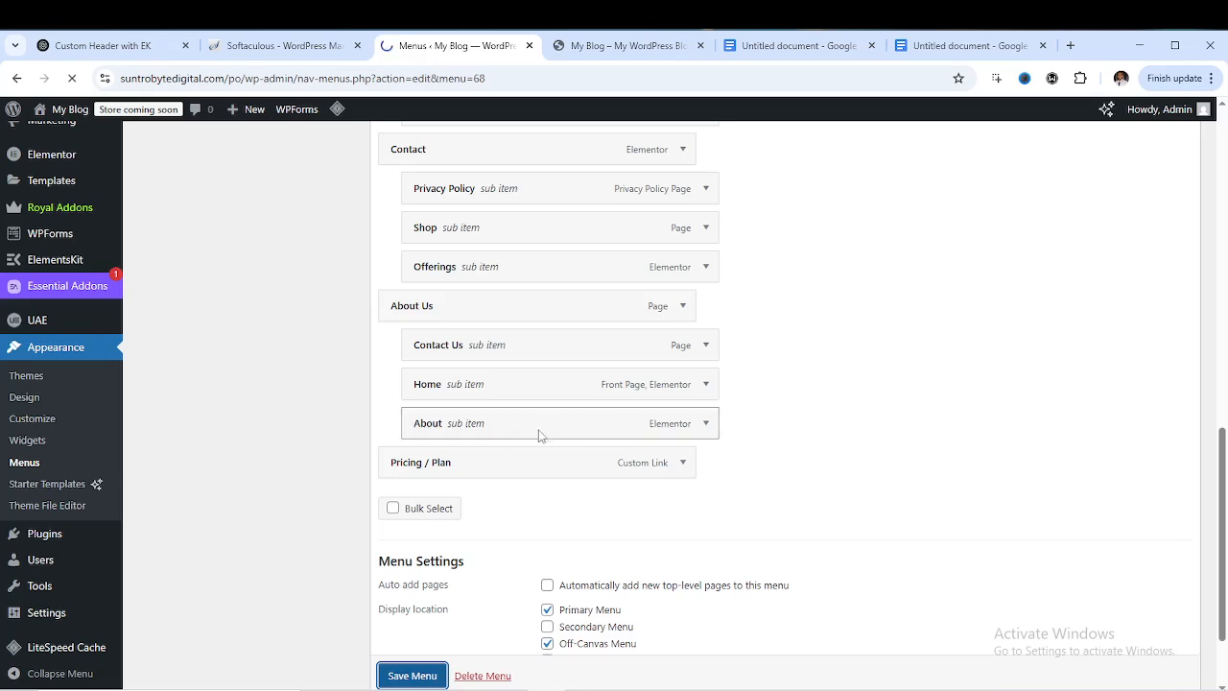
{"action": "scroll", "coordinate": [538, 436], "scroll_direction": "down", "scroll_amount": 2}
{"action": "scroll", "coordinate": [536, 402], "scroll_direction": "up", "scroll_amount": 2}
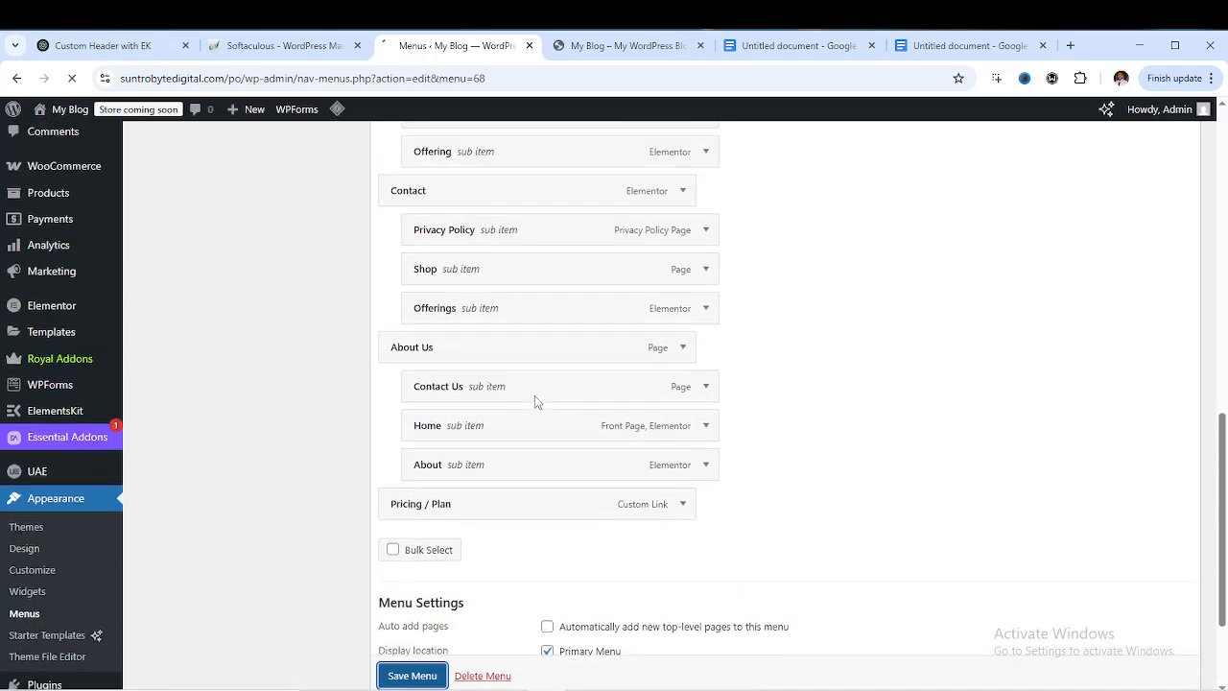
{"action": "scroll", "coordinate": [535, 412], "scroll_direction": "down", "scroll_amount": 2}
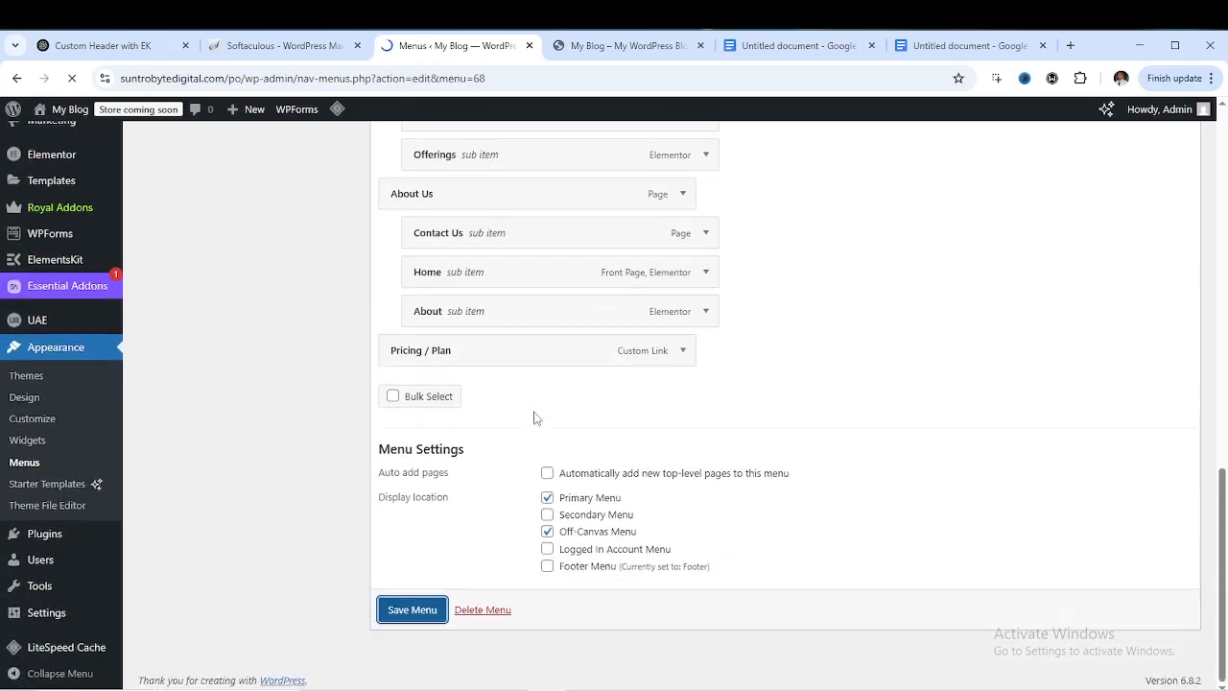
{"action": "scroll", "coordinate": [536, 419], "scroll_direction": "up", "scroll_amount": 5}
{"action": "scroll", "coordinate": [535, 418], "scroll_direction": "up", "scroll_amount": 2}
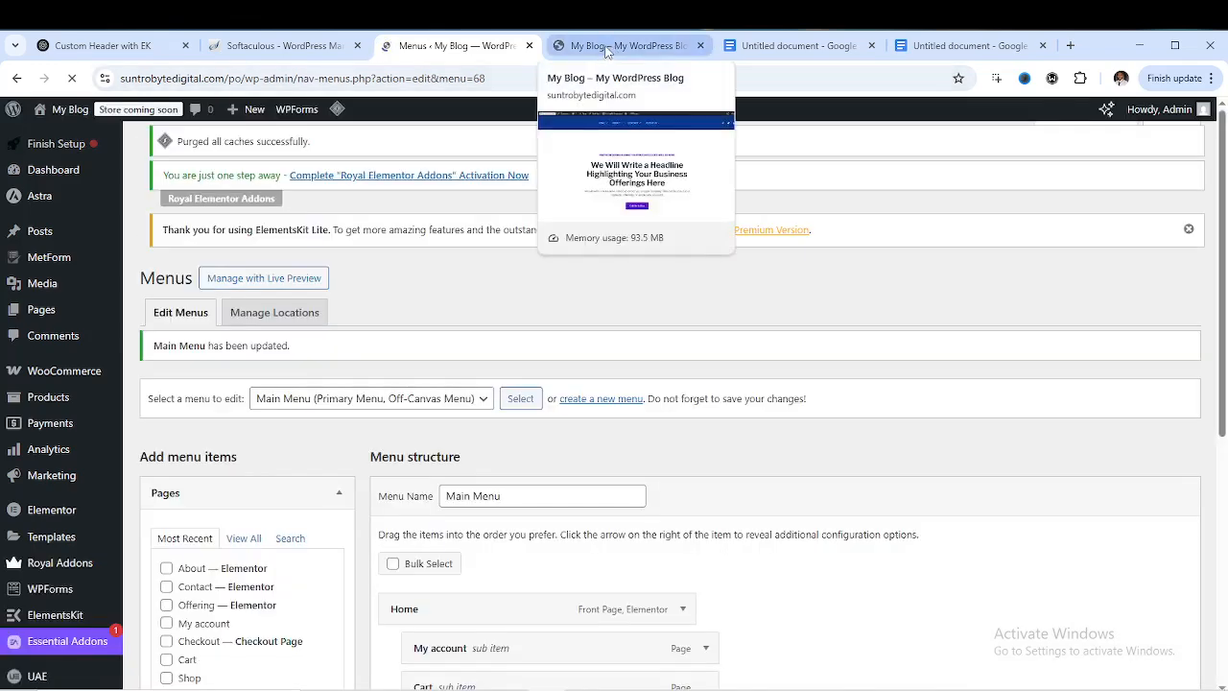
Reload the live site and inspect the header navigation, including the About dropdown and the Pricing / Plan item
{"action": "left_click", "coordinate": [604, 48]}
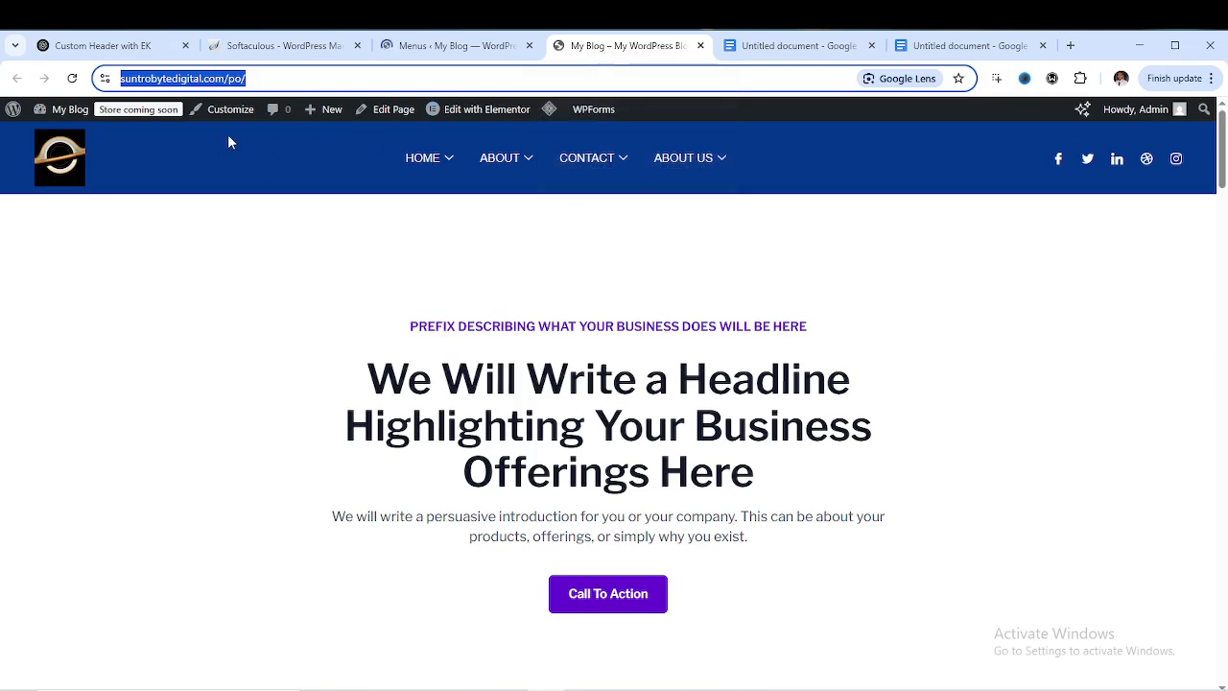
{"action": "left_click", "coordinate": [72, 80]}
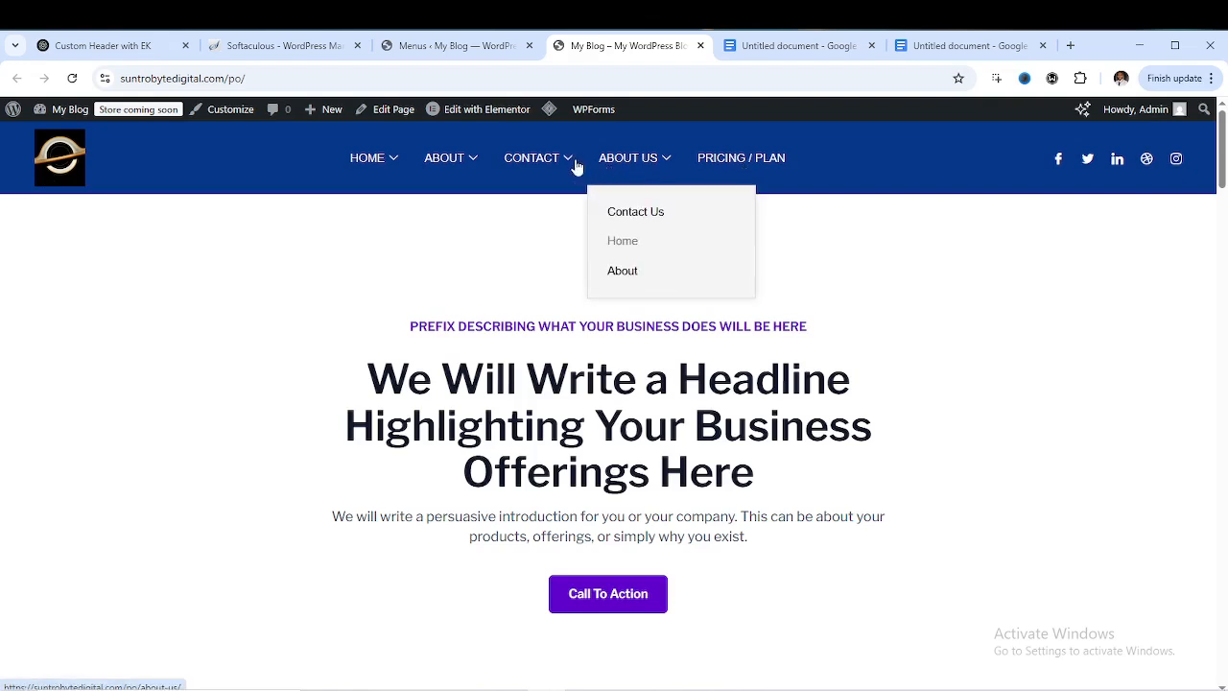
{"action": "mouse_move", "coordinate": [461, 165]}
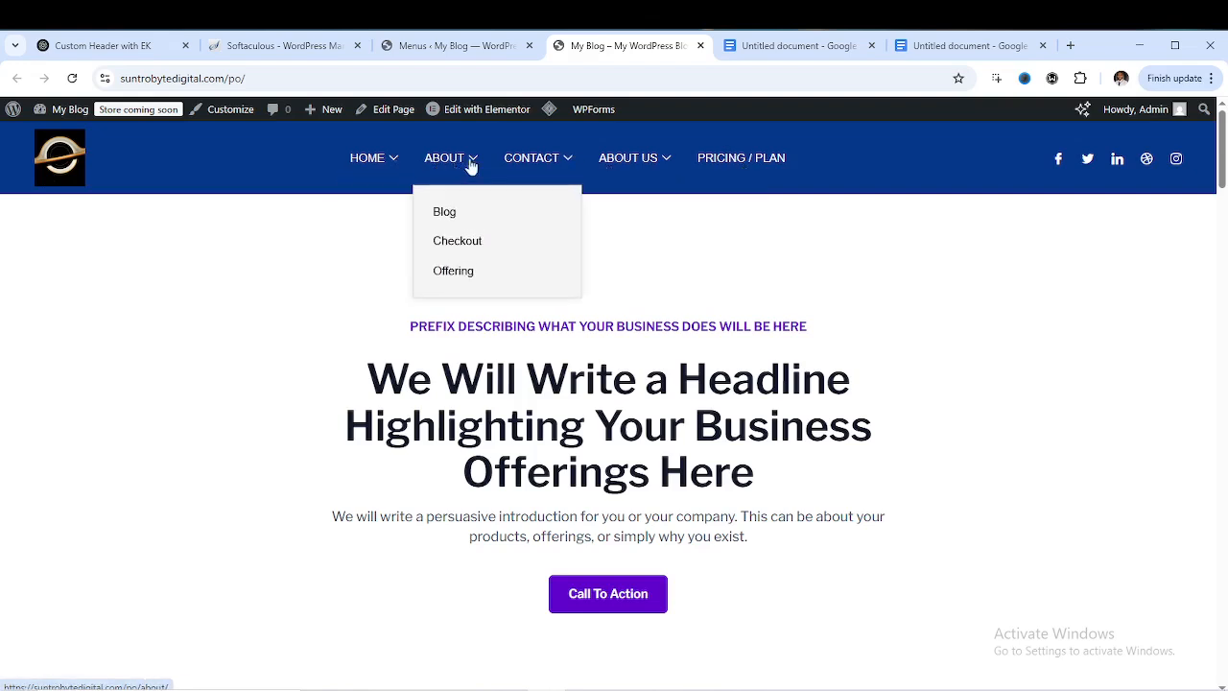
{"action": "mouse_move", "coordinate": [601, 167]}
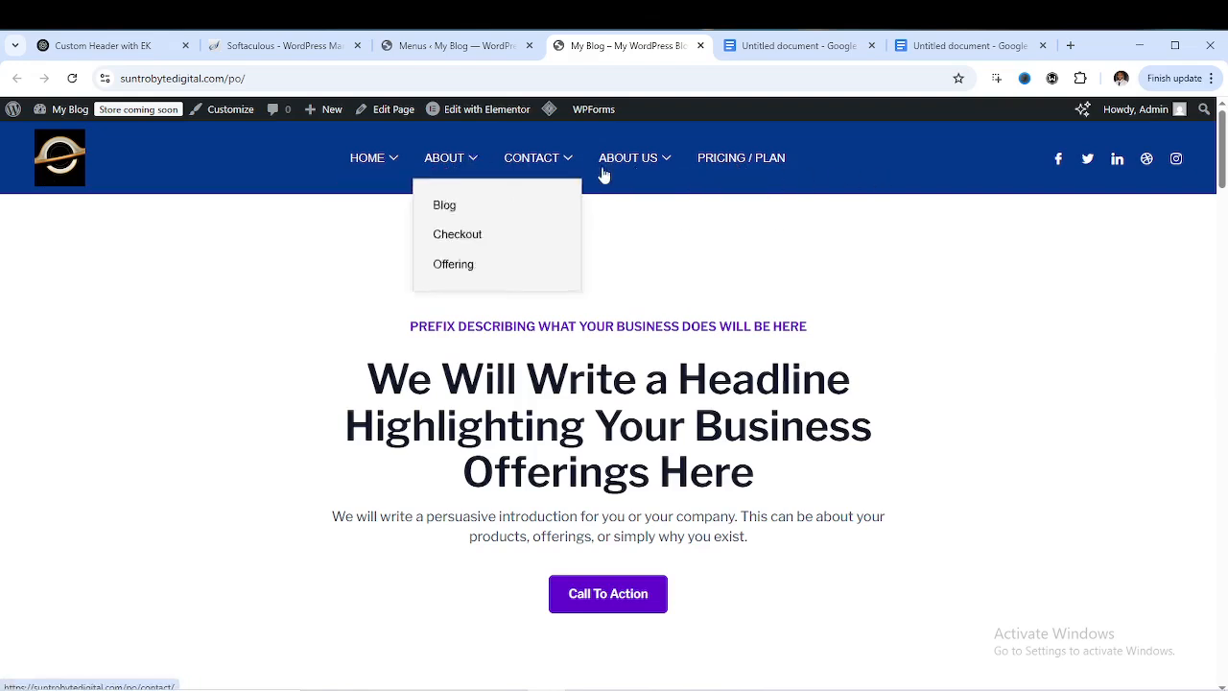
Return to the WordPress admin and open ElementsKit's Header Footer template list
{"action": "left_click", "coordinate": [494, 48]}
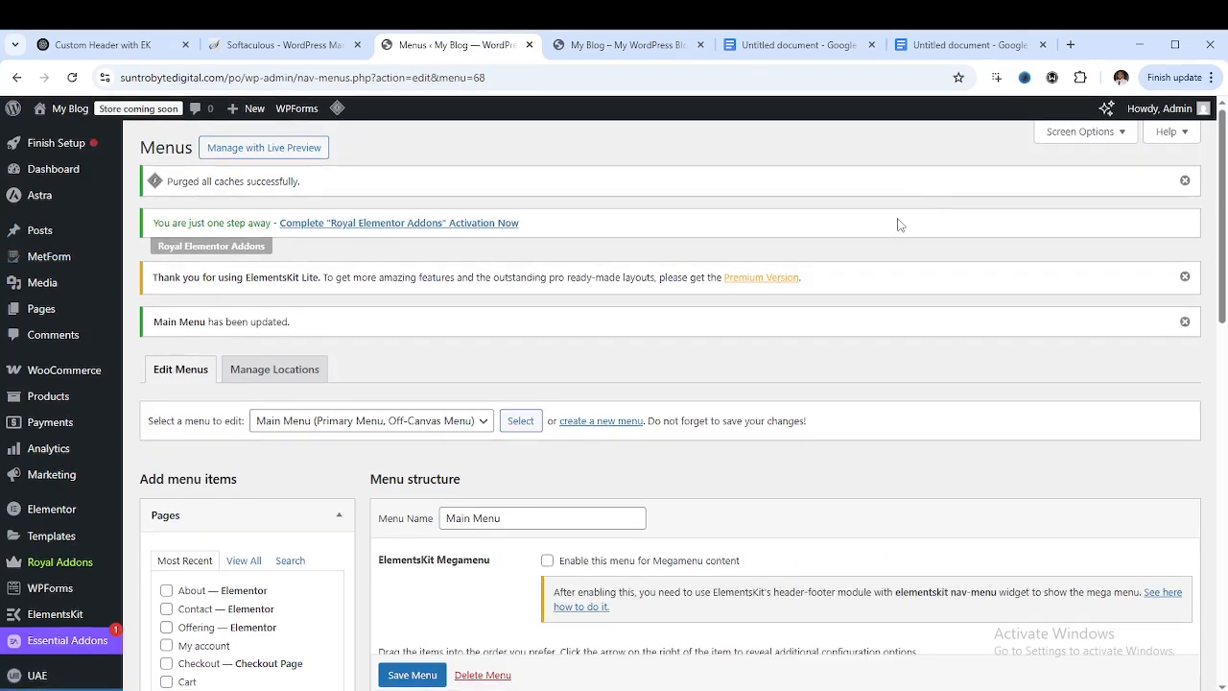
{"action": "key", "text": "F11"}
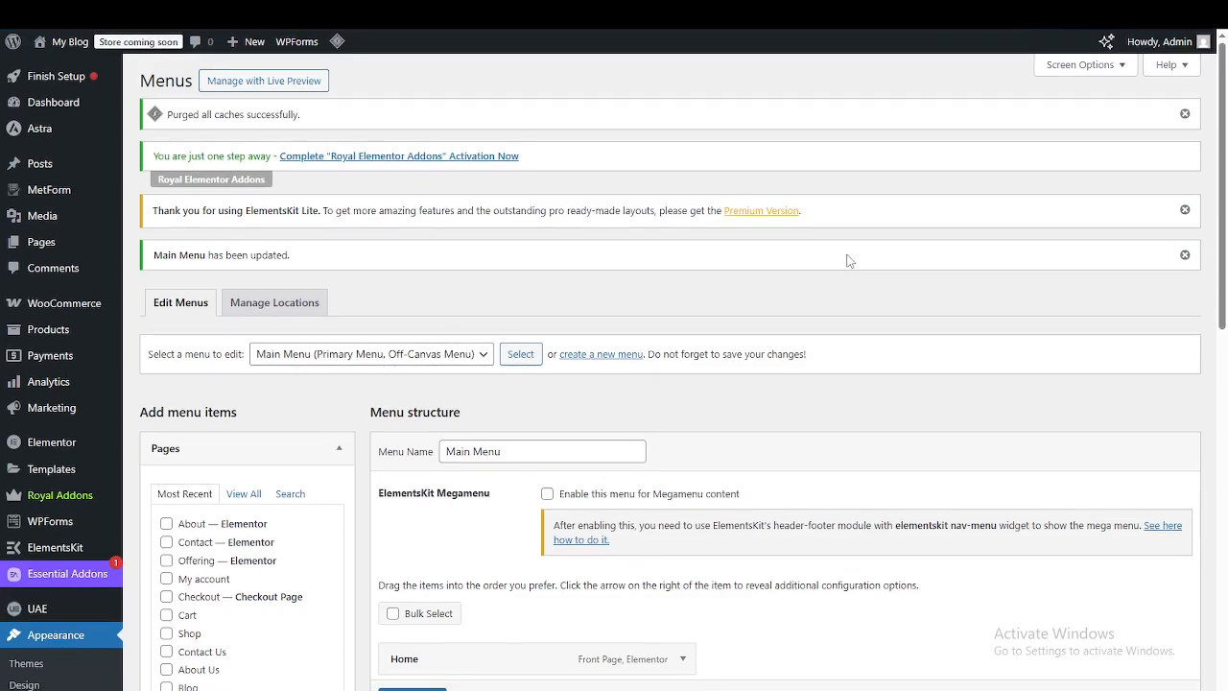
{"action": "key", "text": "F11"}
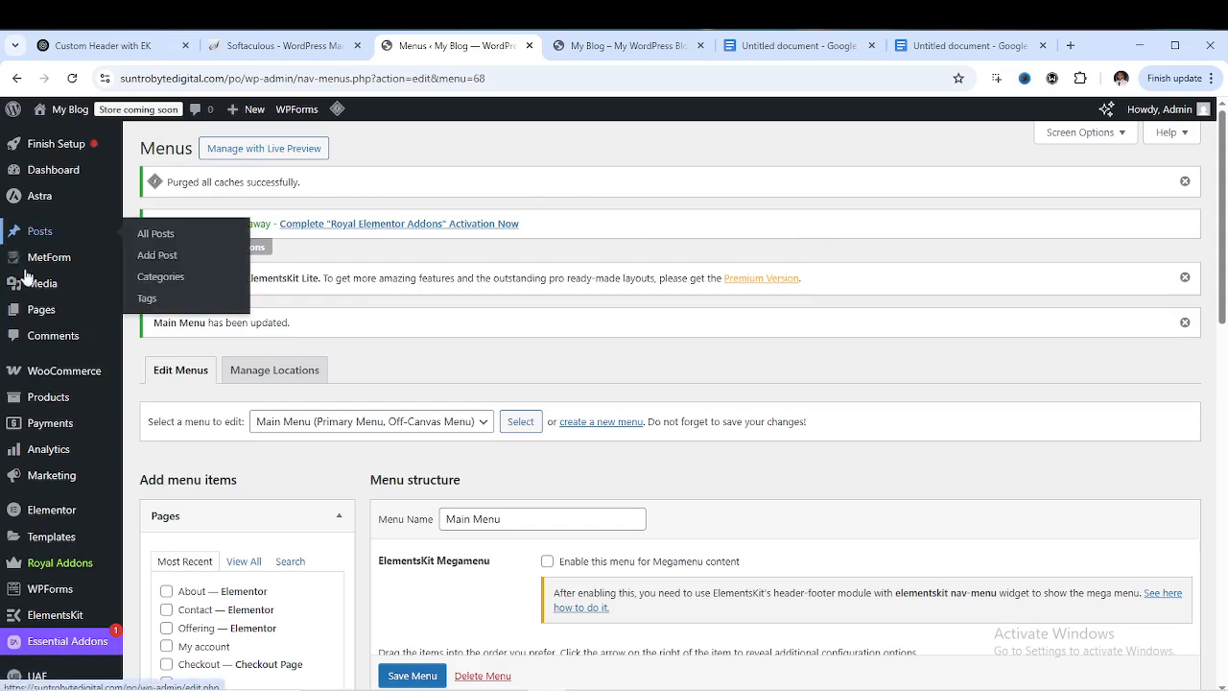
{"action": "scroll", "coordinate": [31, 431], "scroll_direction": "down", "scroll_amount": 3}
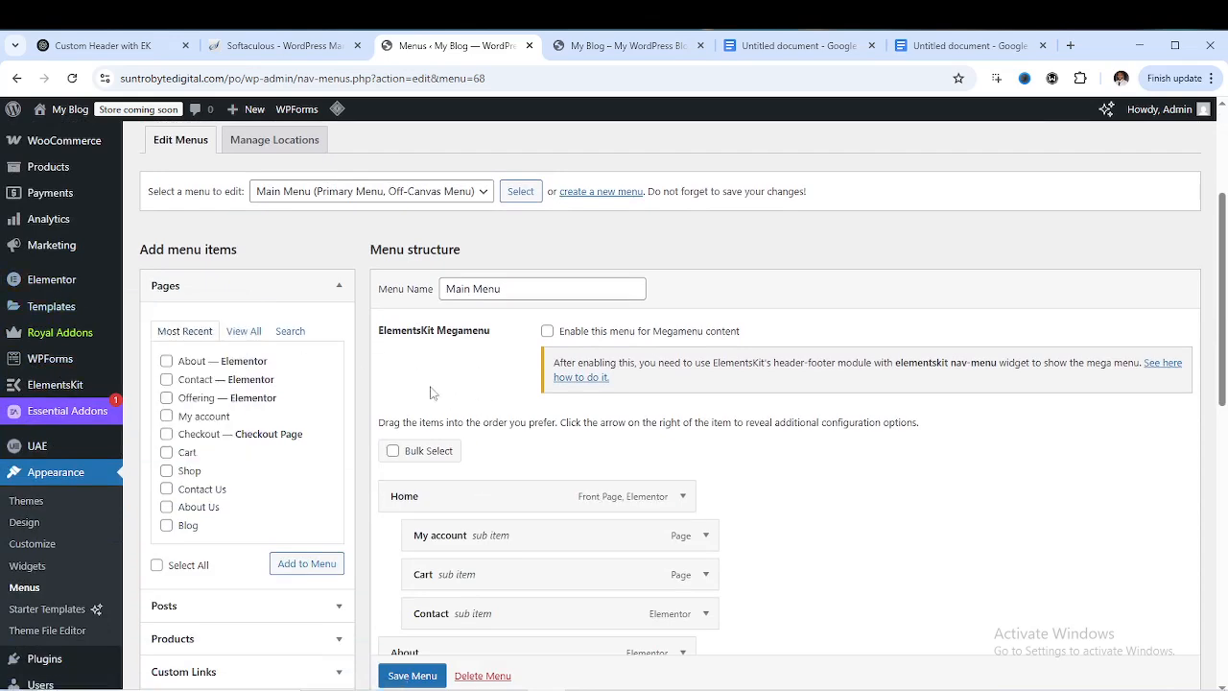
{"action": "scroll", "coordinate": [96, 431], "scroll_direction": "down", "scroll_amount": 5}
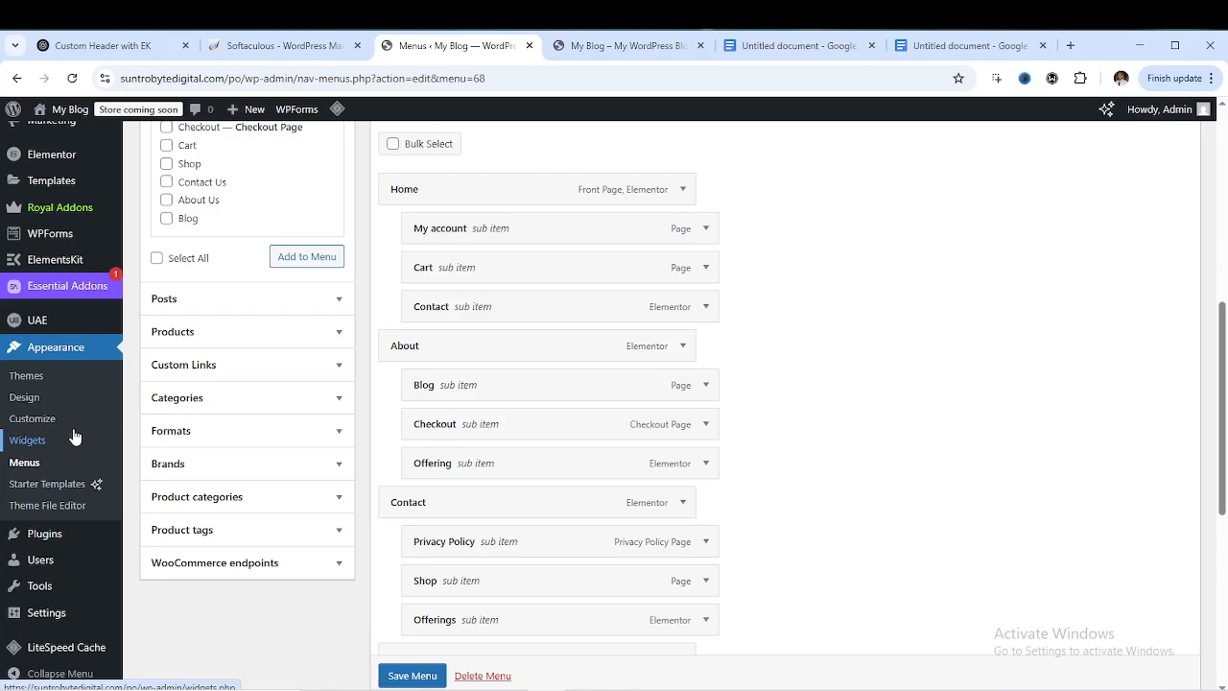
{"action": "scroll", "coordinate": [62, 403], "scroll_direction": "up", "scroll_amount": 2}
{"action": "scroll", "coordinate": [58, 386], "scroll_direction": "up", "scroll_amount": 5}
{"action": "mouse_move", "coordinate": [53, 312]}
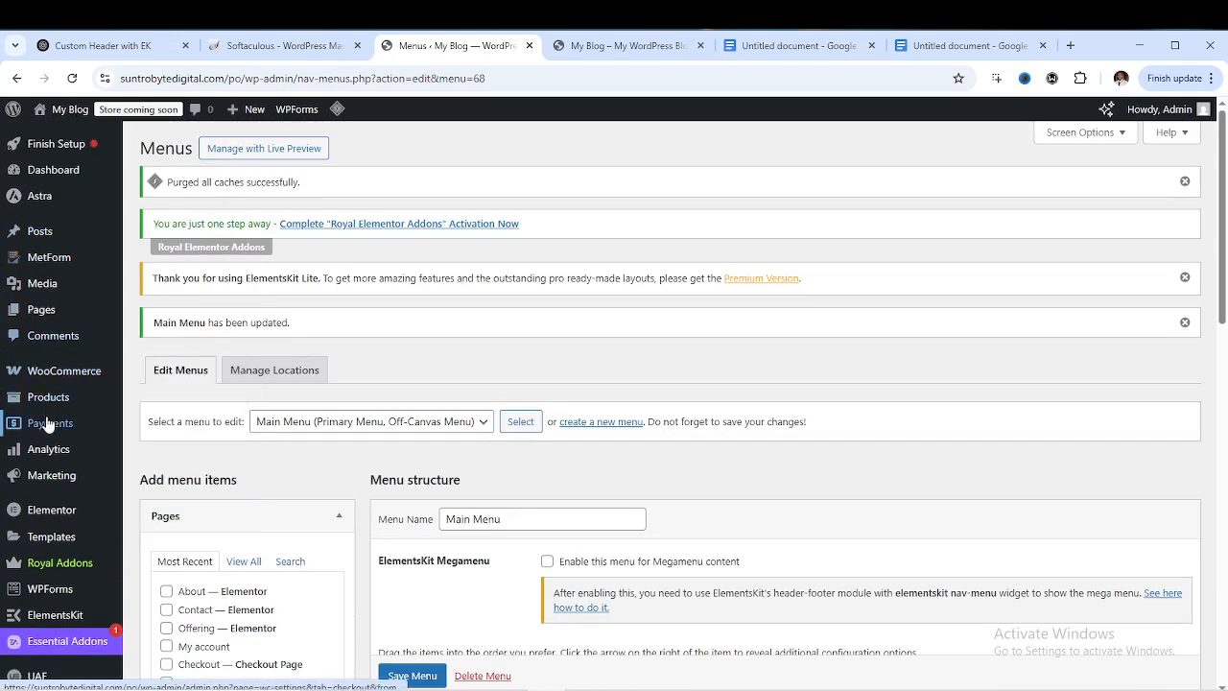
{"action": "scroll", "coordinate": [46, 432], "scroll_direction": "down", "scroll_amount": 1}
{"action": "scroll", "coordinate": [47, 448], "scroll_direction": "down", "scroll_amount": 1}
{"action": "mouse_move", "coordinate": [49, 462]}
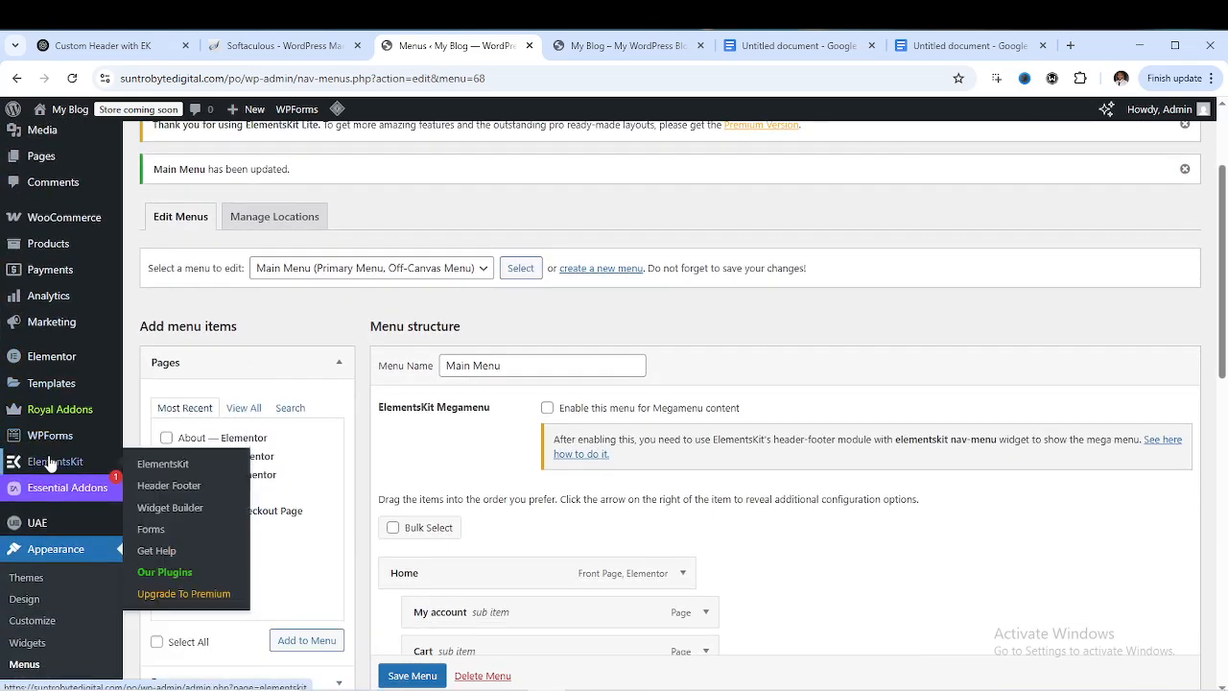
{"action": "left_click", "coordinate": [171, 490]}
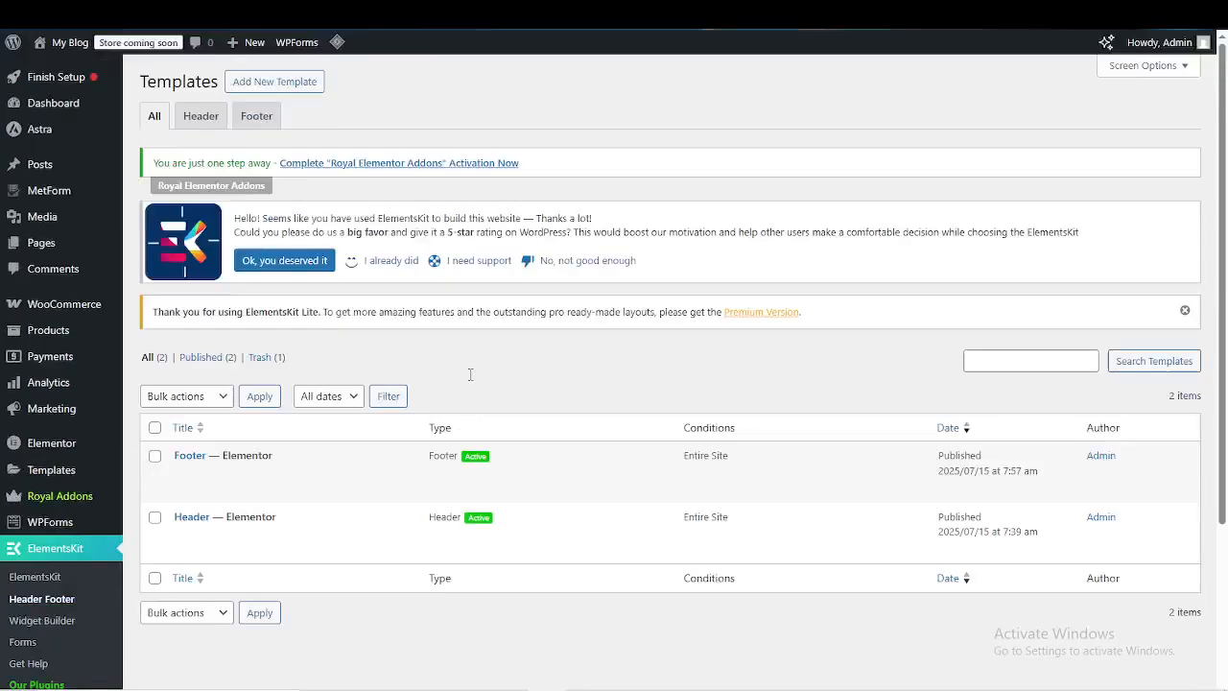
Open the content of the ElementsKit Header template for editing in Elementor
{"action": "scroll", "coordinate": [246, 411], "scroll_direction": "down", "scroll_amount": 3}
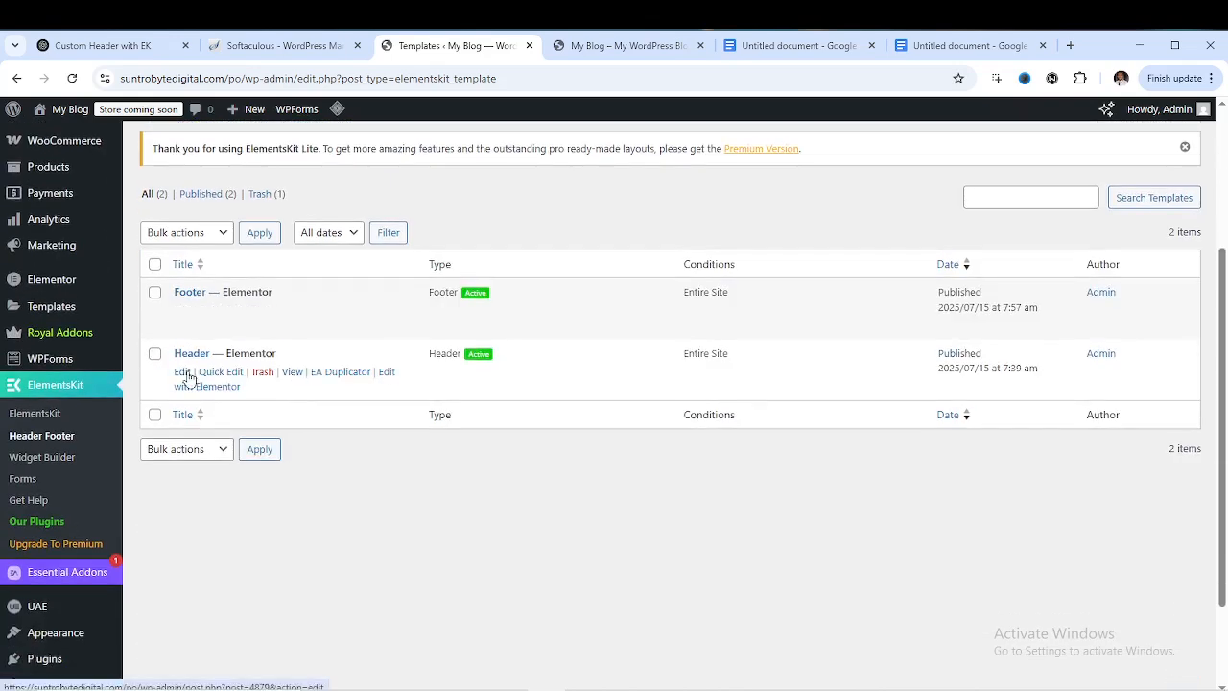
{"action": "left_click", "coordinate": [183, 373]}
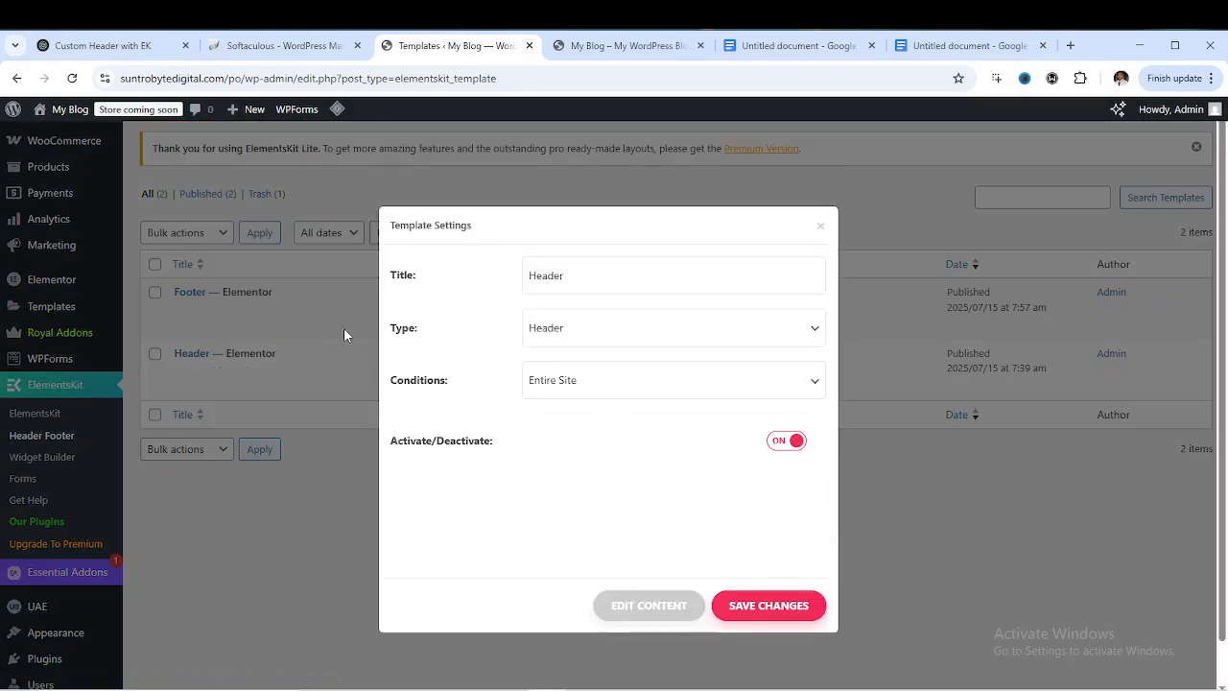
{"action": "left_click", "coordinate": [821, 228]}
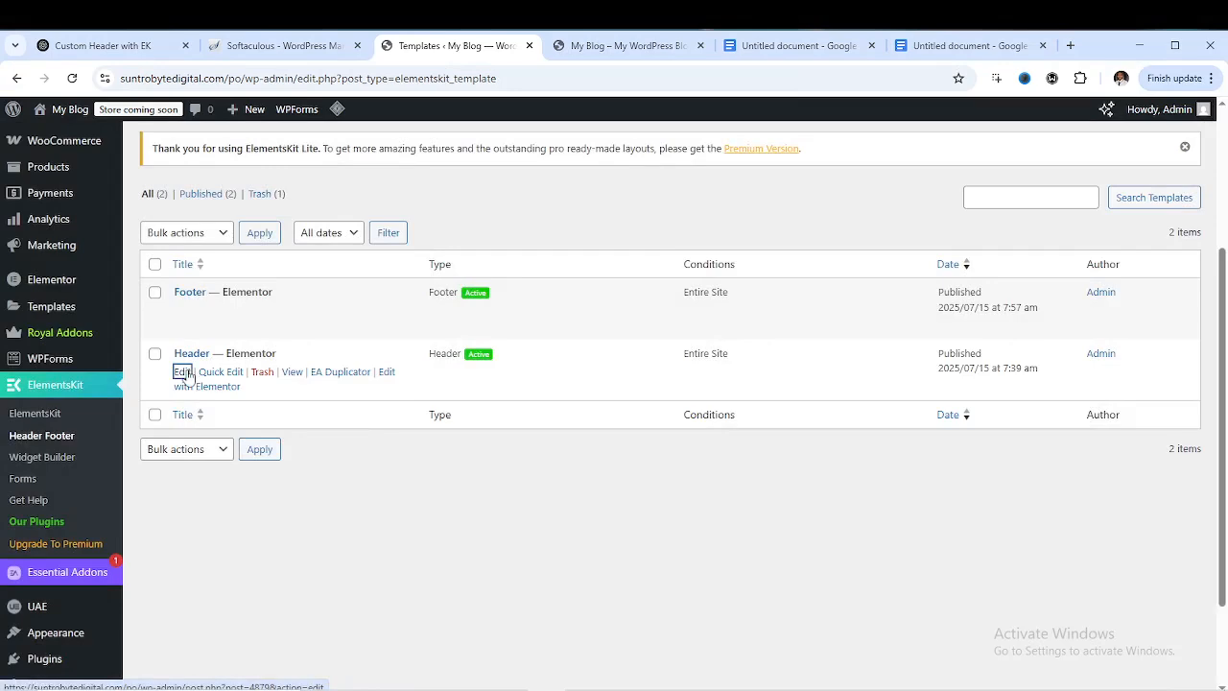
{"action": "left_click", "coordinate": [182, 372]}
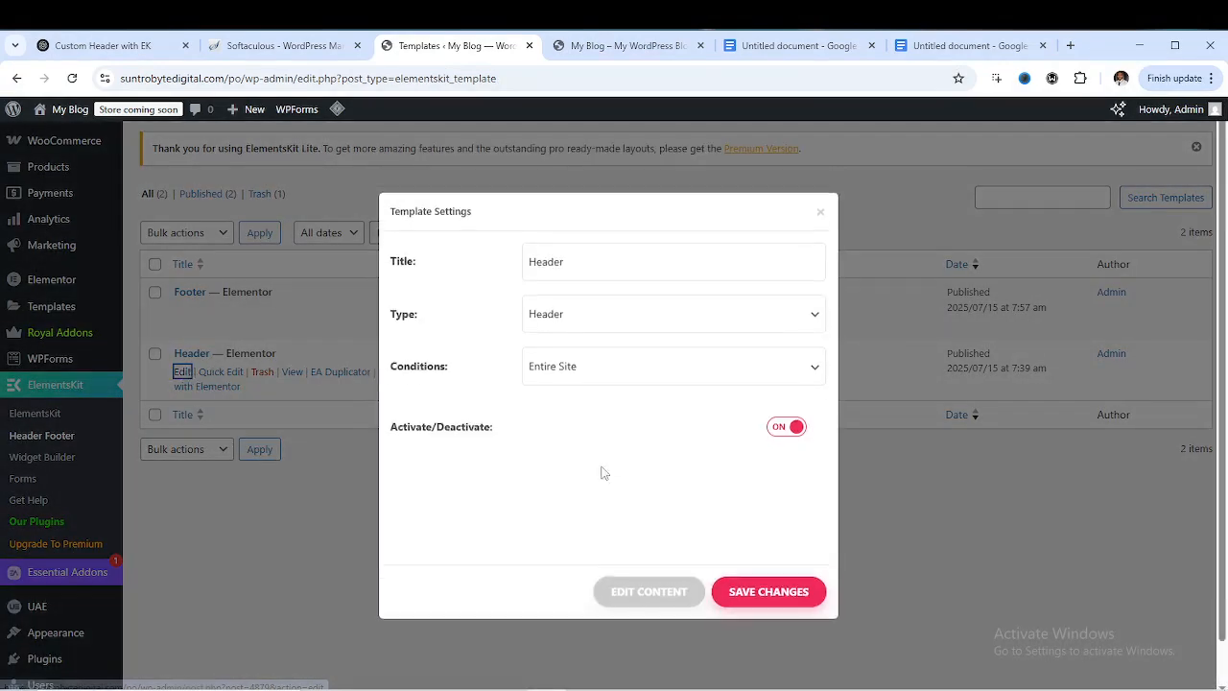
{"action": "left_click", "coordinate": [662, 608]}
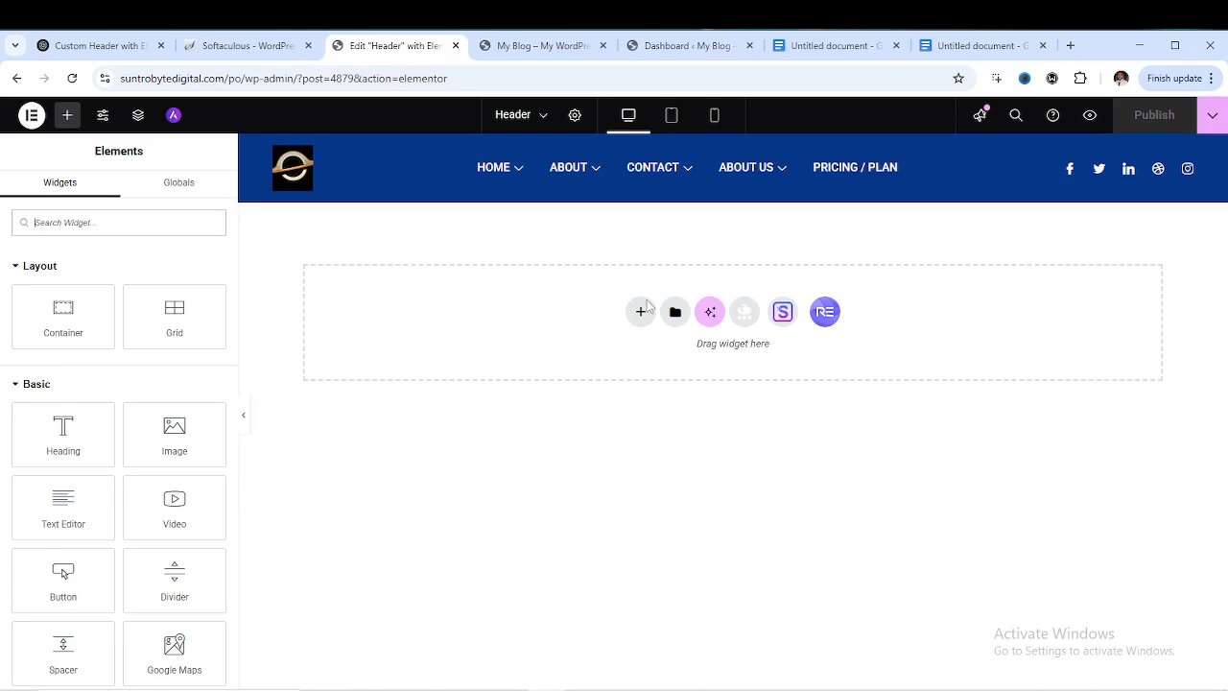
Set the header's ElementsKit Nav Menu widget to use the Footer menu and publish the template
{"action": "left_click", "coordinate": [876, 163]}
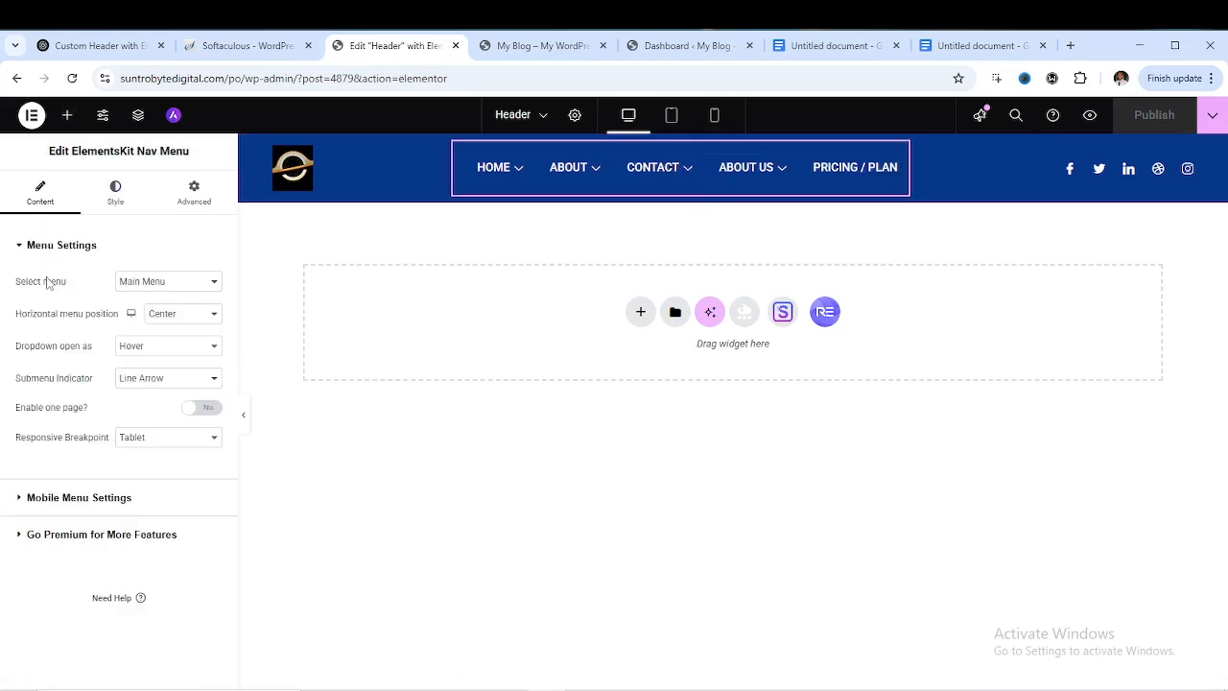
{"action": "left_click", "coordinate": [193, 285]}
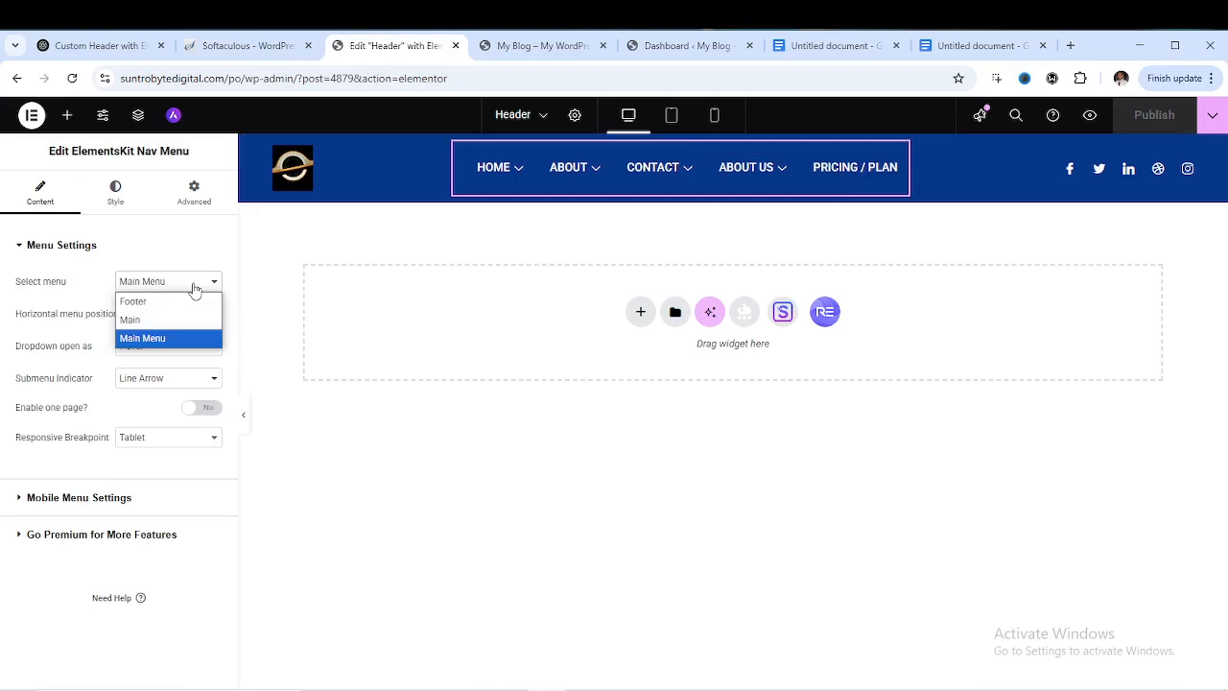
{"action": "left_click", "coordinate": [186, 300]}
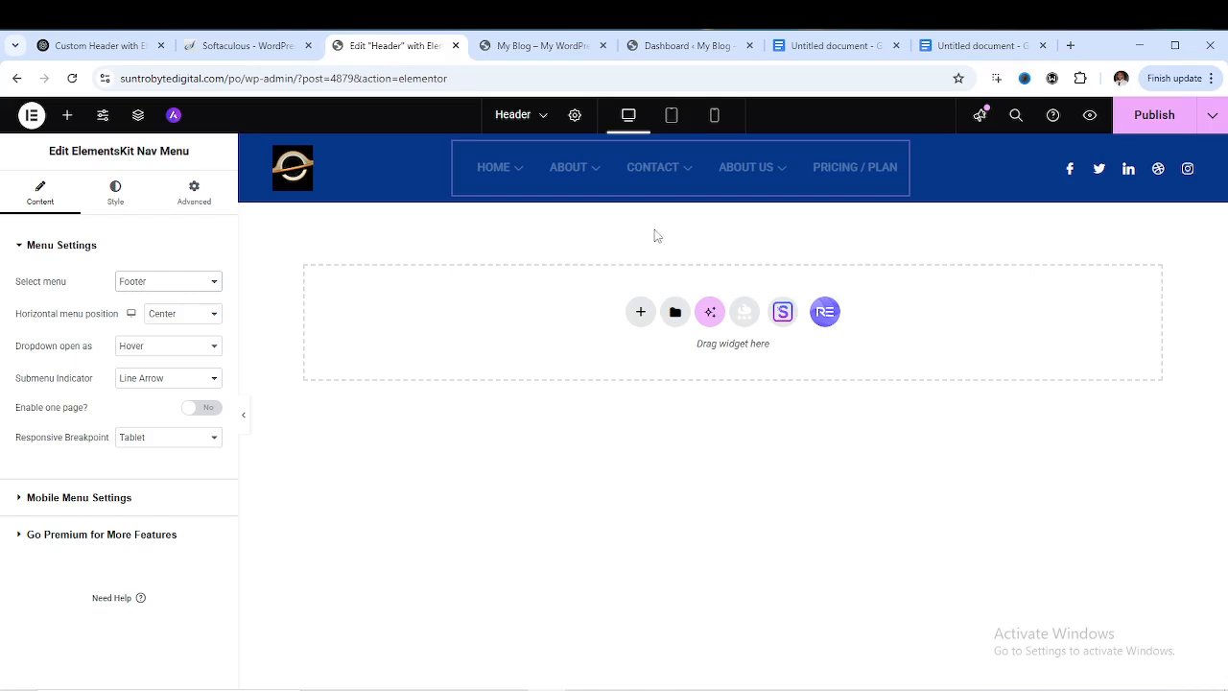
{"action": "left_click", "coordinate": [1160, 115]}
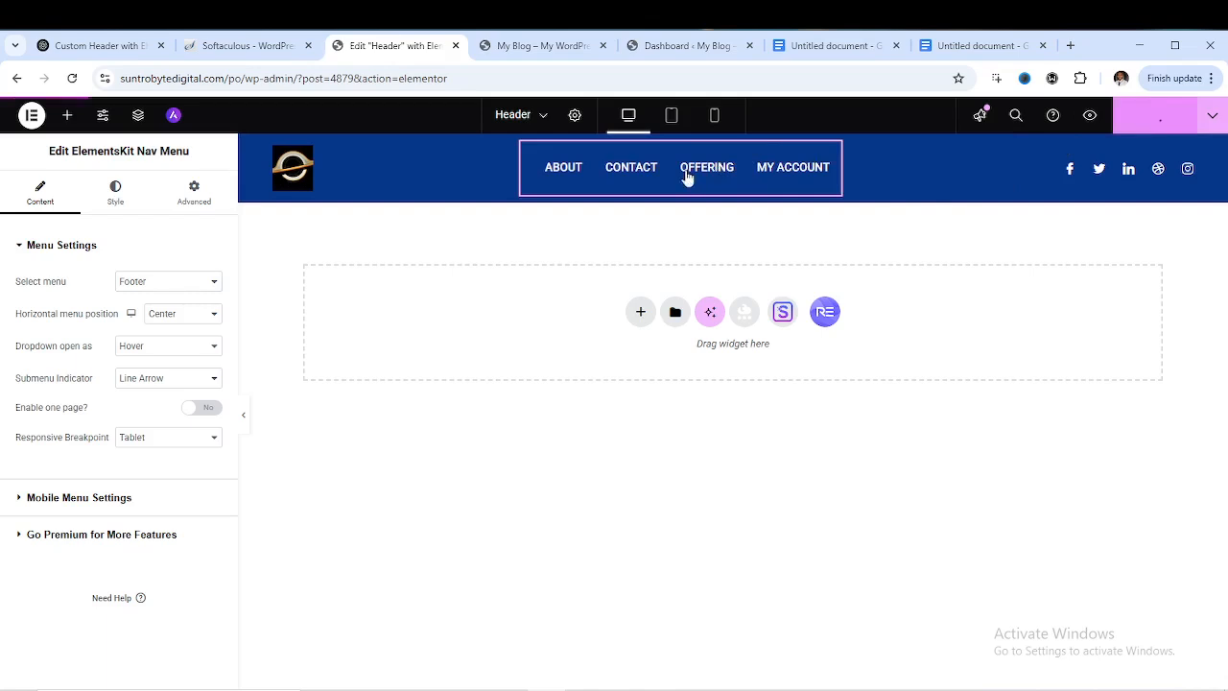
Reload the live site to check the header navigation, and return to the Header template in Elementor
{"action": "left_click", "coordinate": [563, 48]}
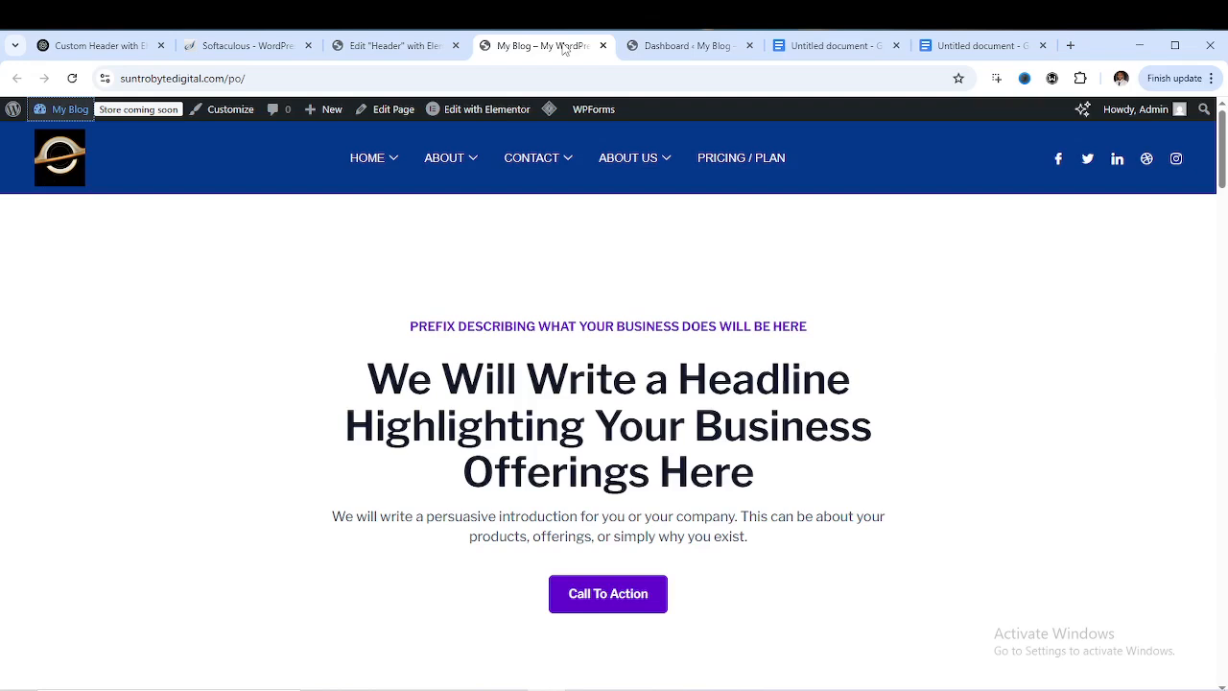
{"action": "left_click", "coordinate": [73, 79]}
{"action": "mouse_move", "coordinate": [451, 157]}
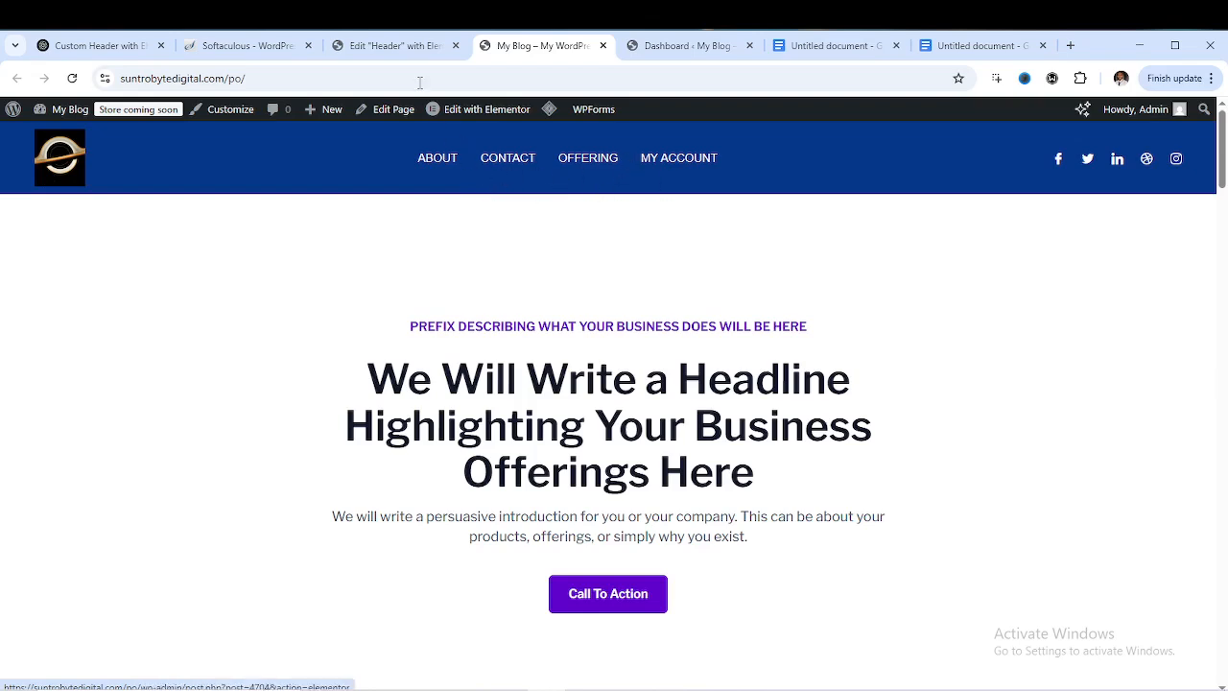
{"action": "left_click", "coordinate": [405, 47]}
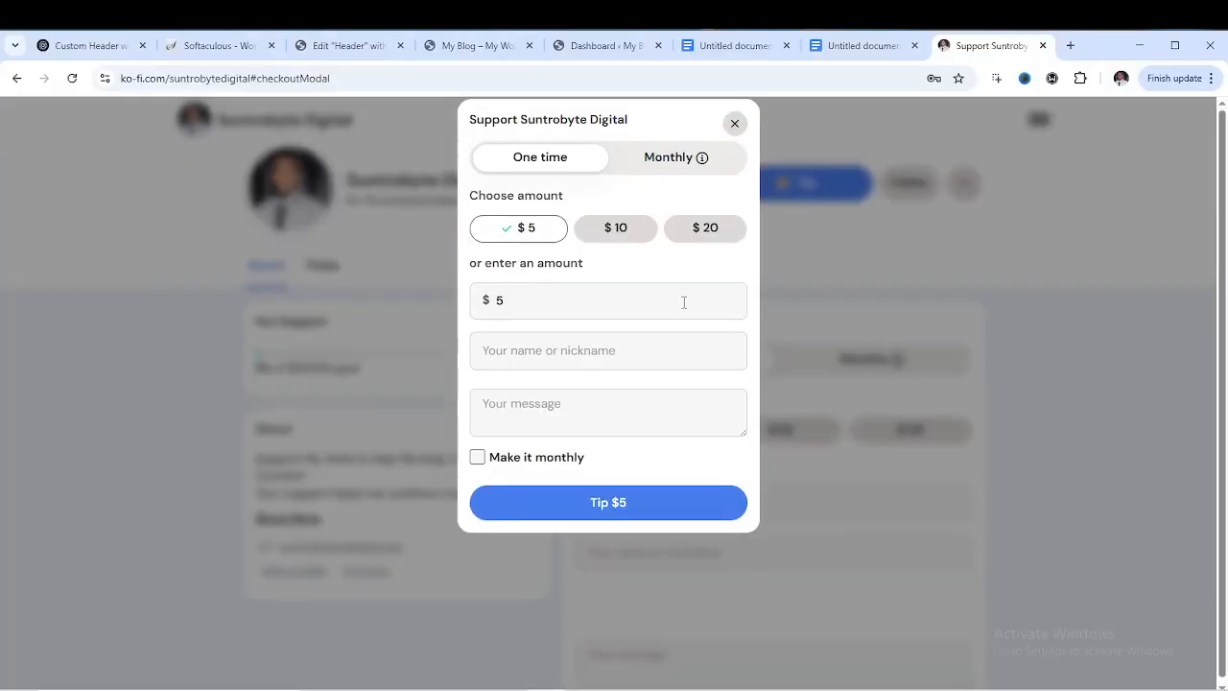
View the monthly and one-time tip options on the Ko-fi page, close the tip form and switch to the website help document in Google Docs
{"action": "left_click", "coordinate": [662, 164]}
{"action": "left_click", "coordinate": [551, 163]}
{"action": "left_click", "coordinate": [818, 251]}
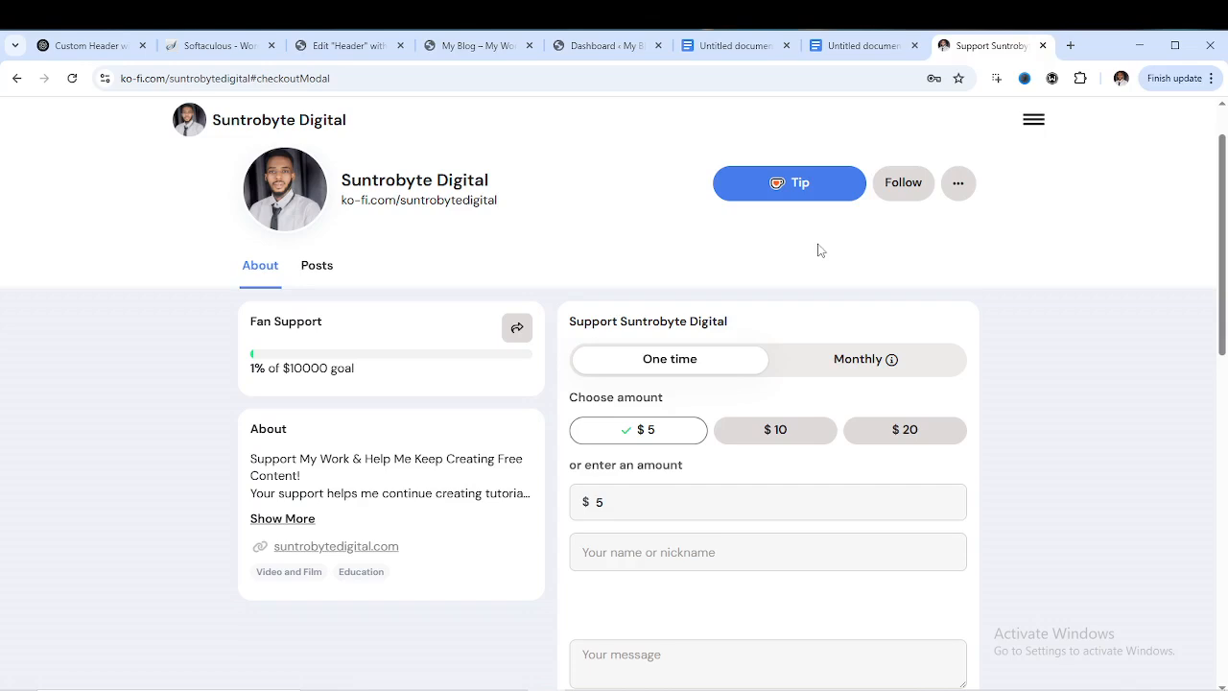
{"action": "left_click", "coordinate": [863, 46]}
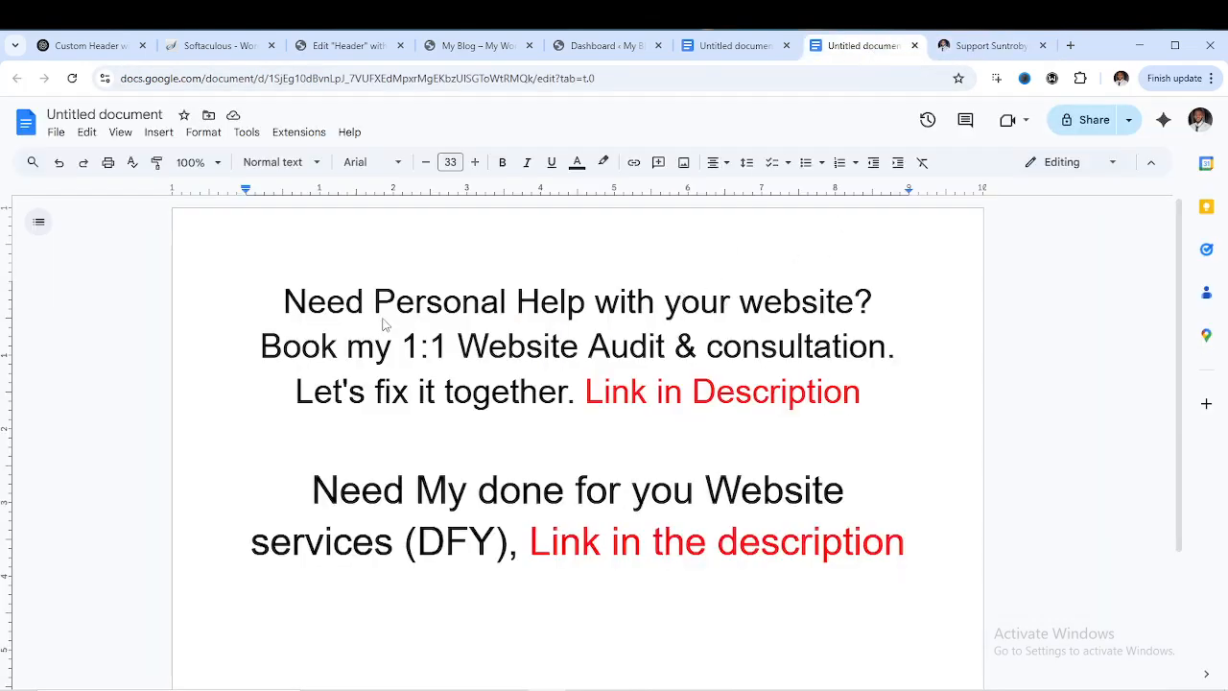